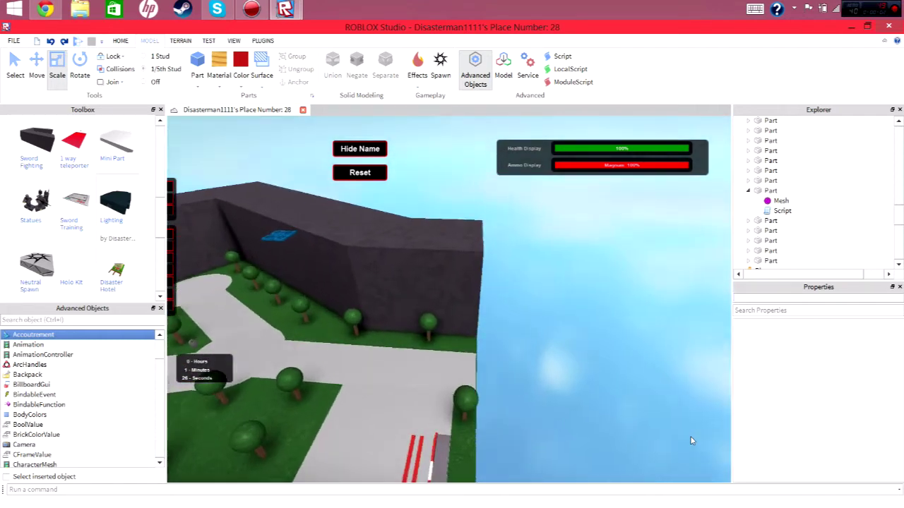
# Ungroup the Spawns model in the walled garden into separate spawn locations
pyautogui.moveTo(692, 441); pyautogui.dragTo(691, 437, button='right')
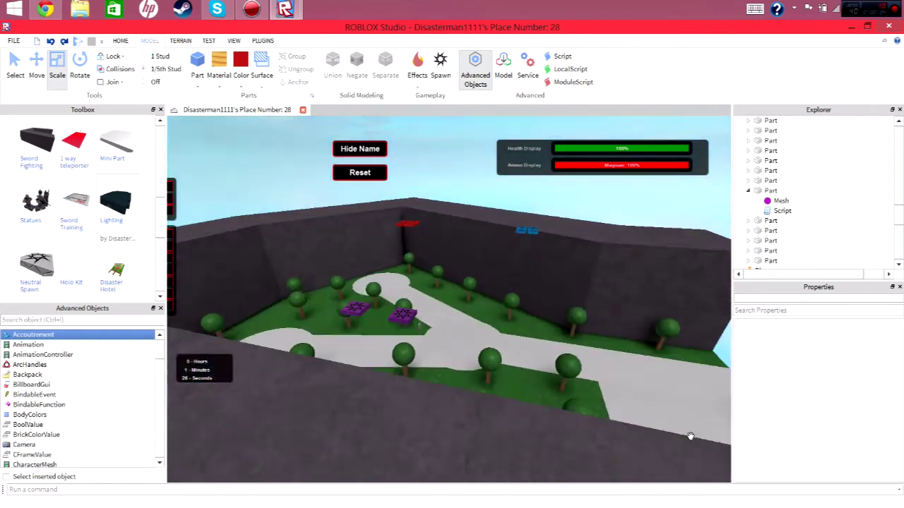
pyautogui.press('a')
pyautogui.click(476, 316)
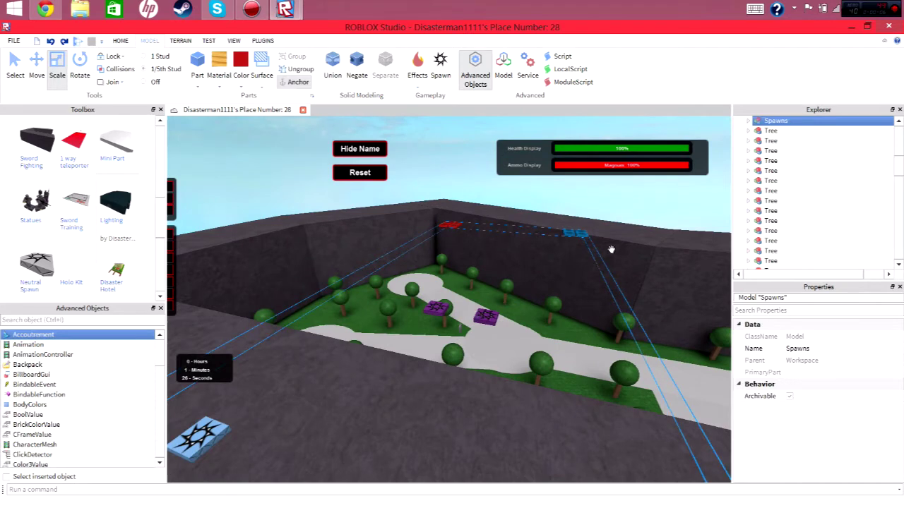
pyautogui.hotkey('ctrl', 'u')
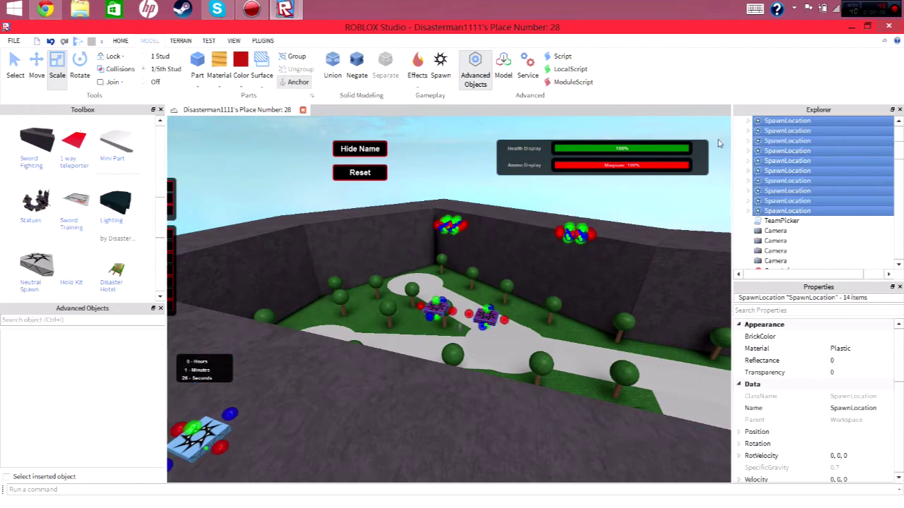
# Move the purple spawn pad beside the course
pyautogui.click(683, 181)
pyautogui.click(471, 317)
pyautogui.press('f')
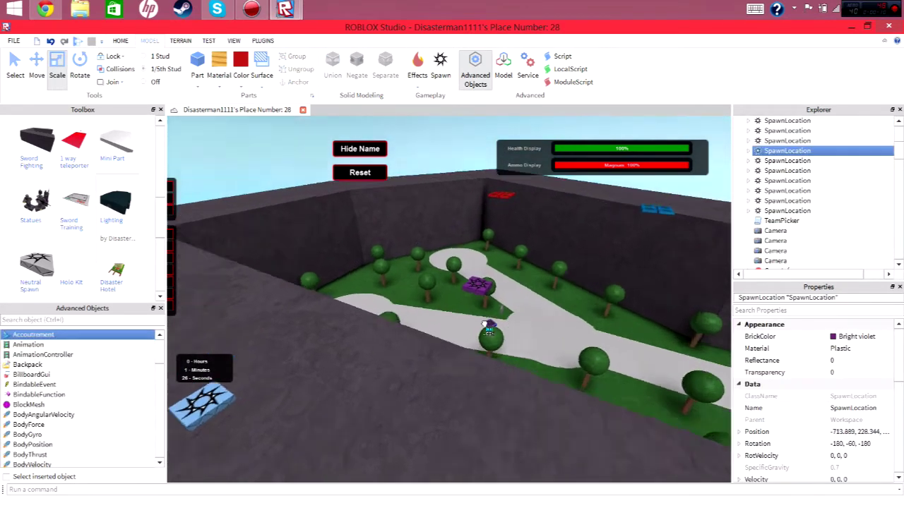
pyautogui.moveTo(487, 325); pyautogui.dragTo(447, 287, button='right')
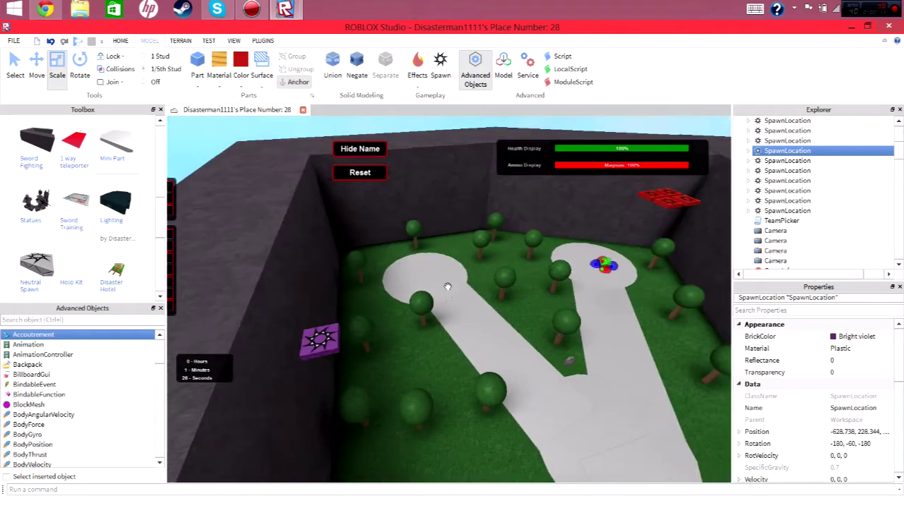
pyautogui.moveTo(335, 338); pyautogui.dragTo(586, 250)
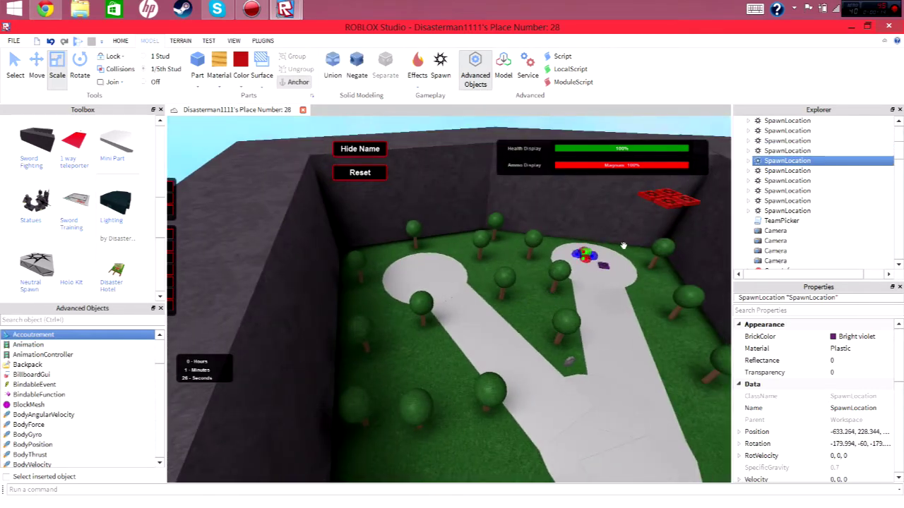
pyautogui.keyDown('ctrl'); pyautogui.click(597, 262); pyautogui.keyUp('ctrl')
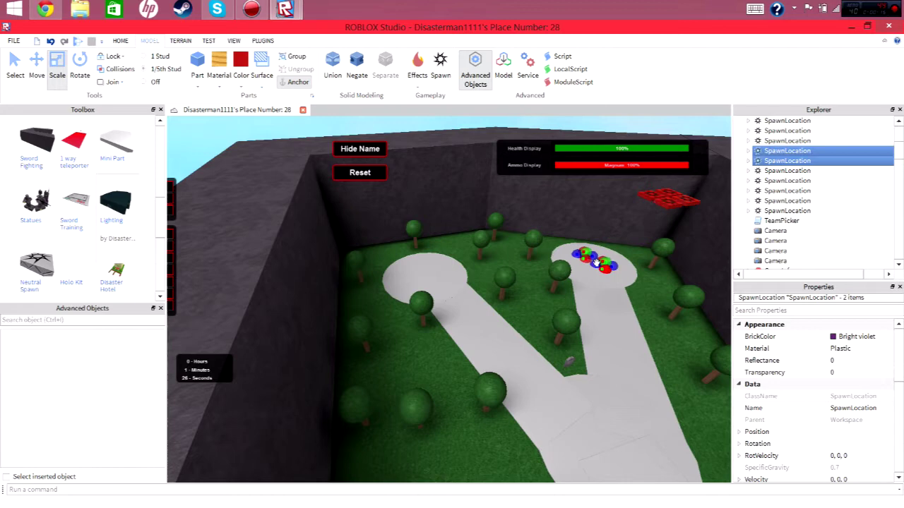
pyautogui.click(37, 63)
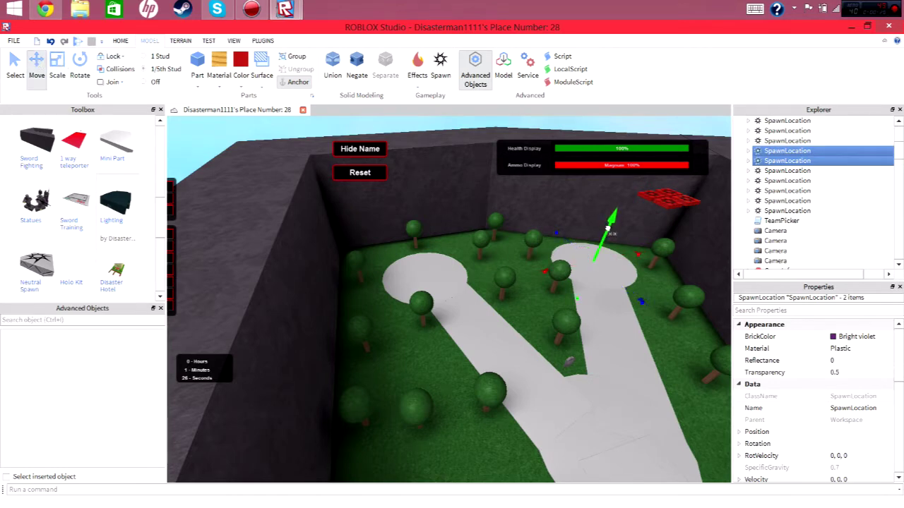
# Select the four red spawn pads and drag them down onto the white floor
pyautogui.click(656, 198)
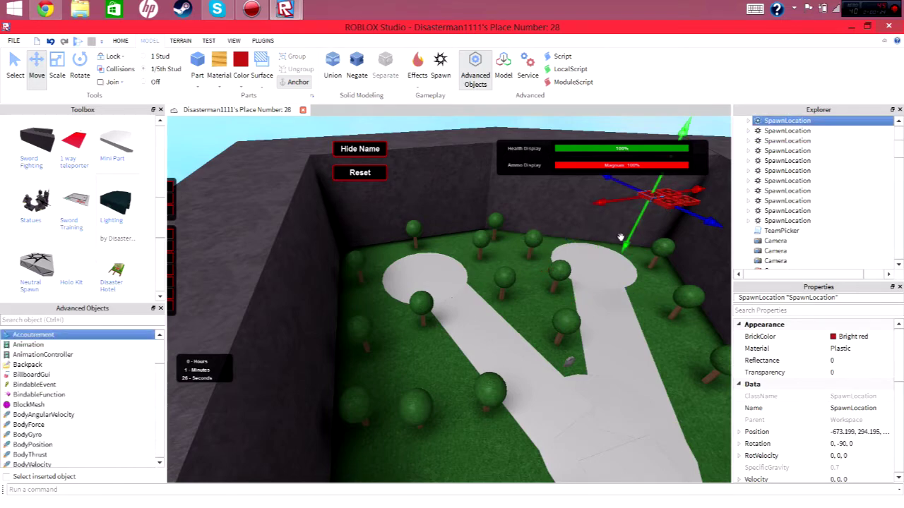
pyautogui.press('f')
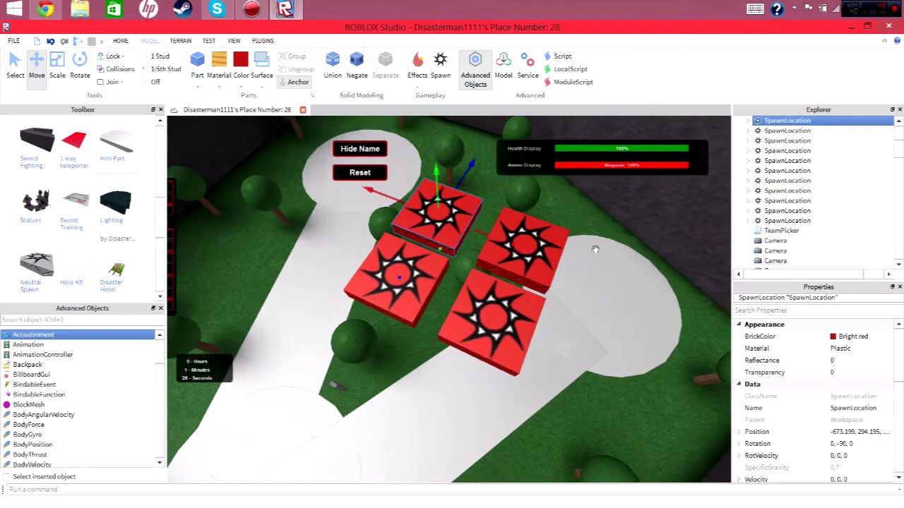
pyautogui.click(534, 254)
pyautogui.keyDown('shift'); pyautogui.click(424, 267); pyautogui.keyUp('shift')
pyautogui.keyDown('shift'); pyautogui.click(438, 211); pyautogui.keyUp('shift')
pyautogui.keyDown('shift'); pyautogui.click(488, 313); pyautogui.keyUp('shift')
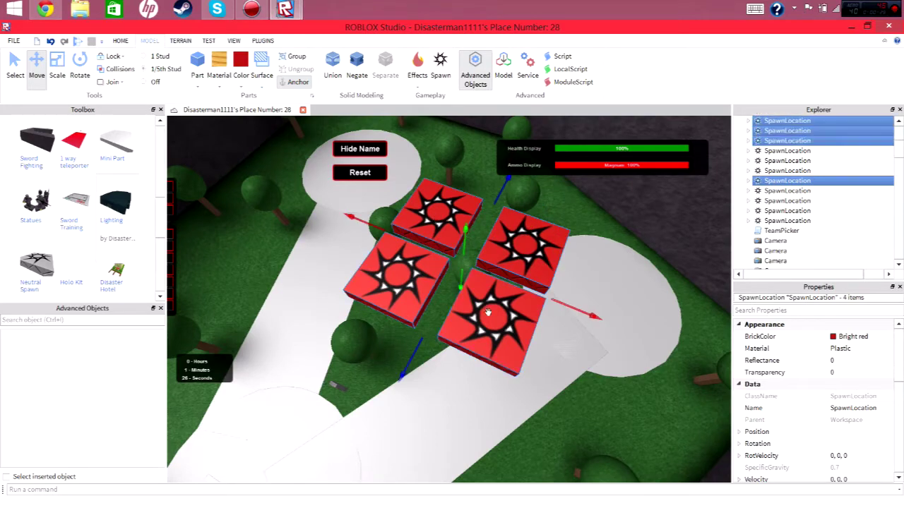
pyautogui.scroll(-5, 356, 279)
pyautogui.moveTo(357, 278); pyautogui.dragTo(359, 279, button='right')
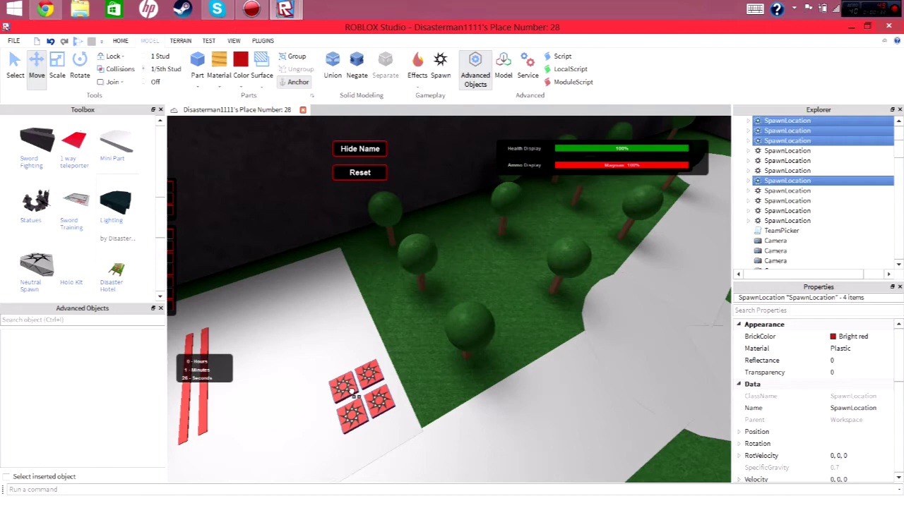
pyautogui.moveTo(359, 280)
pyautogui.mouseDown()
pyautogui.moveTo(346, 374)
pyautogui.moveTo(358, 379)
pyautogui.mouseUp()
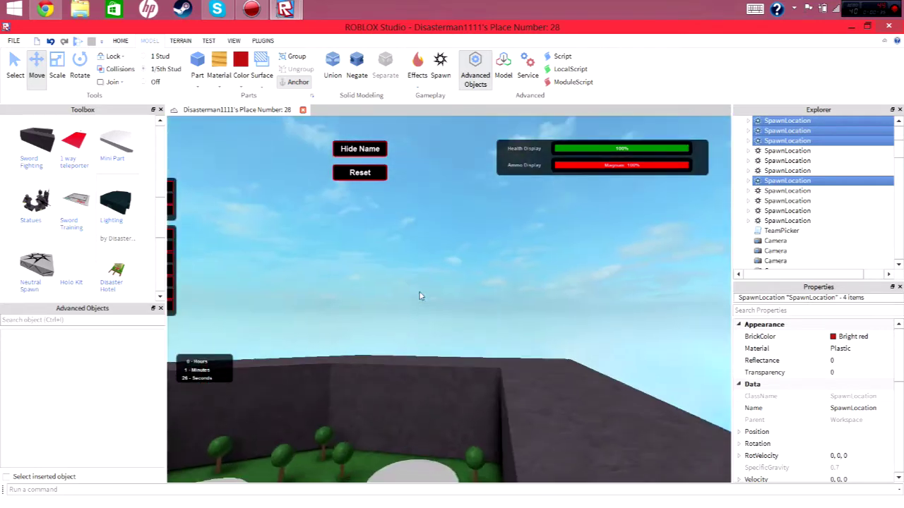
# Settle the red pads on the path and move one blue pad into the round clearing
pyautogui.moveTo(358, 379); pyautogui.dragTo(498, 274)
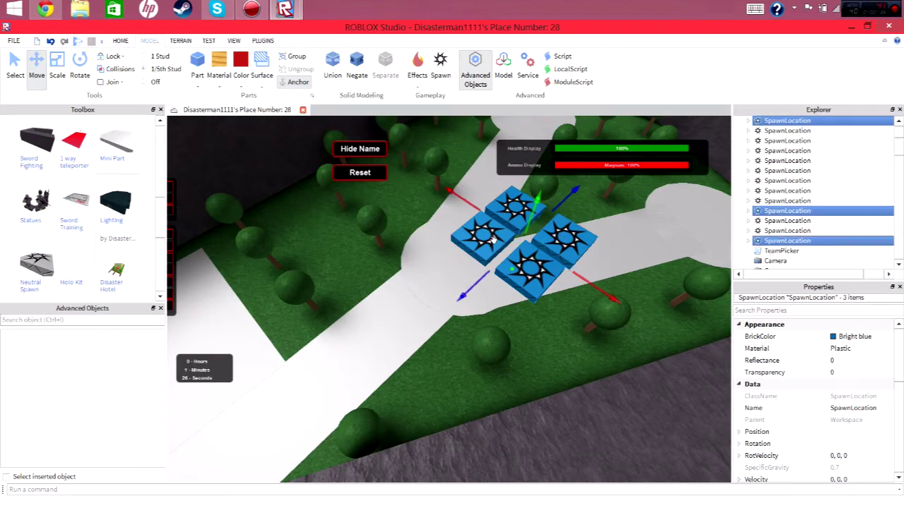
pyautogui.scroll(-5, 510, 233)
pyautogui.moveTo(413, 252); pyautogui.dragTo(433, 223, button='right')
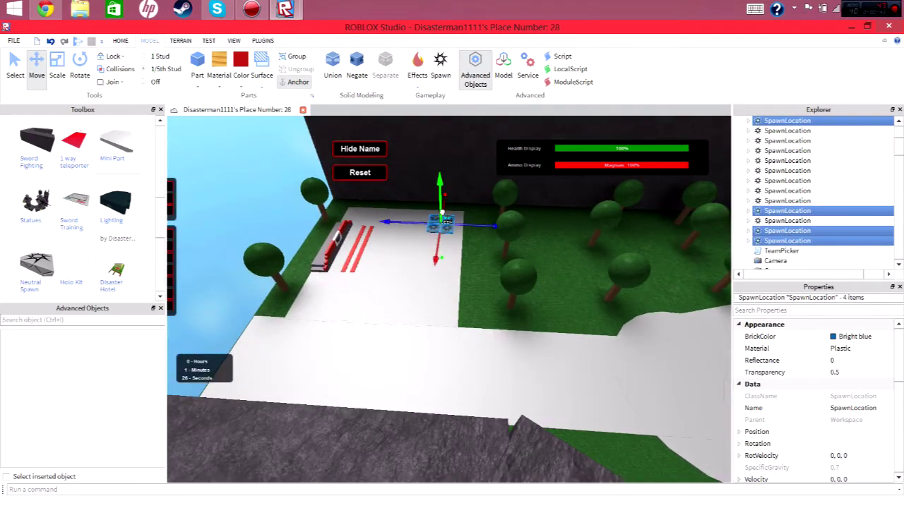
pyautogui.moveTo(445, 215); pyautogui.dragTo(483, 259, button='right')
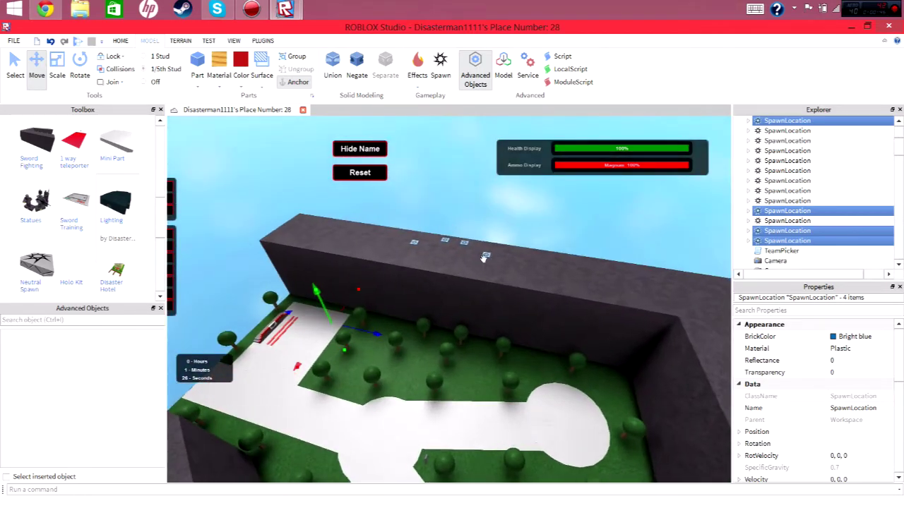
pyautogui.moveTo(486, 254); pyautogui.dragTo(568, 408)
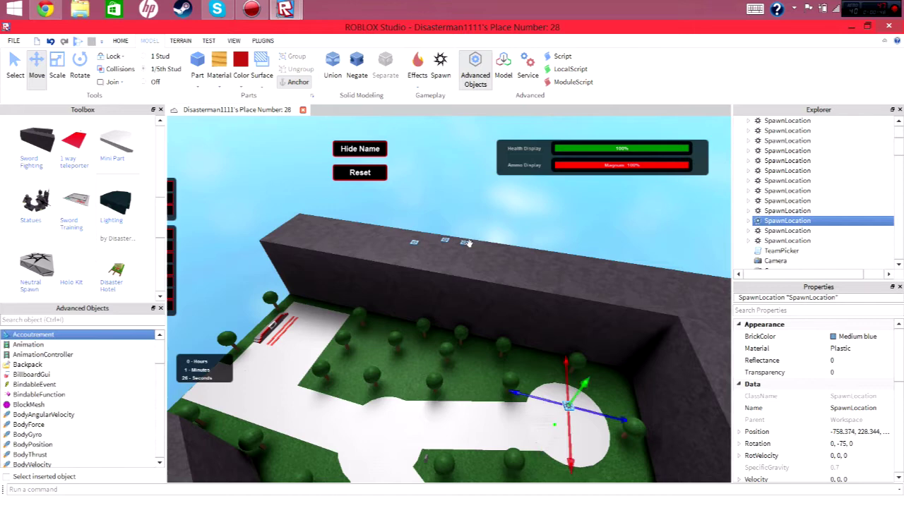
pyautogui.moveTo(465, 242)
pyautogui.mouseDown()
pyautogui.moveTo(576, 440)
pyautogui.moveTo(547, 420)
pyautogui.mouseUp()
pyautogui.click(443, 240)
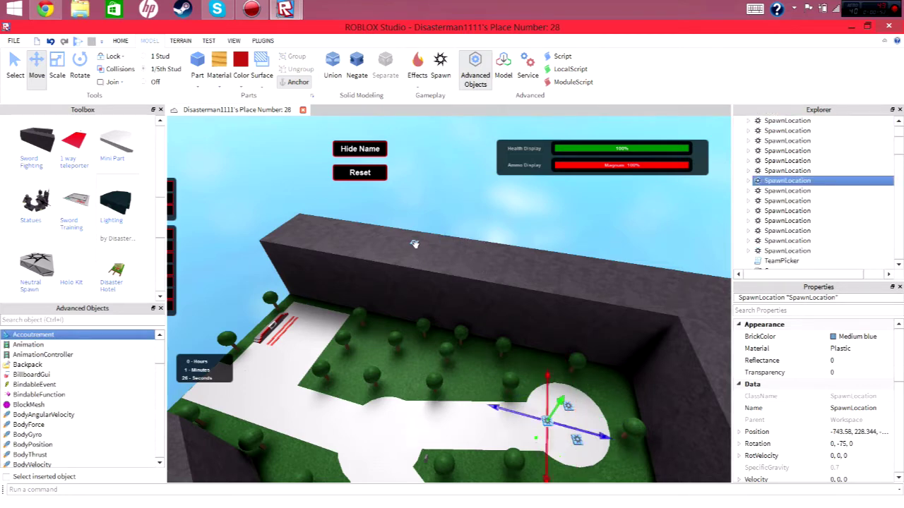
# Gather three more blue pads in the clearing and correct their height above the floor
pyautogui.click(414, 244)
pyautogui.scroll(5, 589, 422)
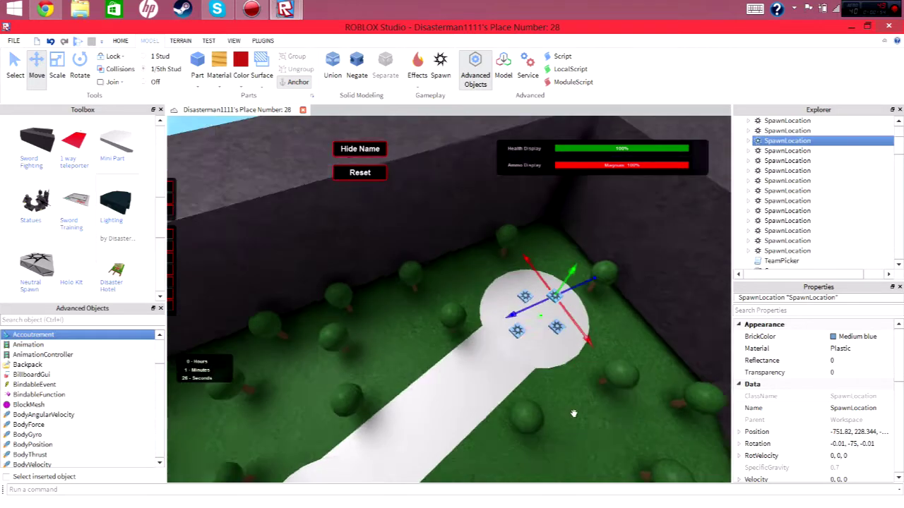
pyautogui.keyDown('ctrl'); pyautogui.click(537, 283); pyautogui.keyUp('ctrl')
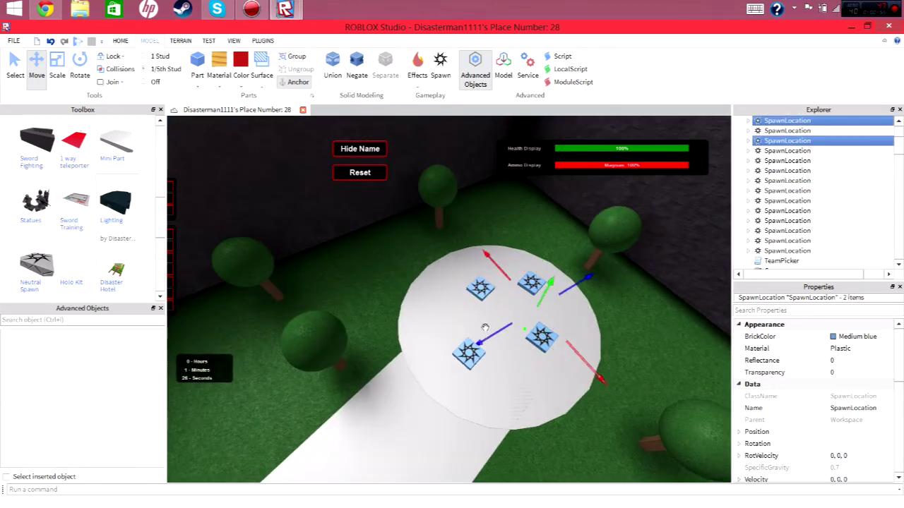
pyautogui.keyDown('ctrl'); pyautogui.click(463, 348); pyautogui.keyUp('ctrl')
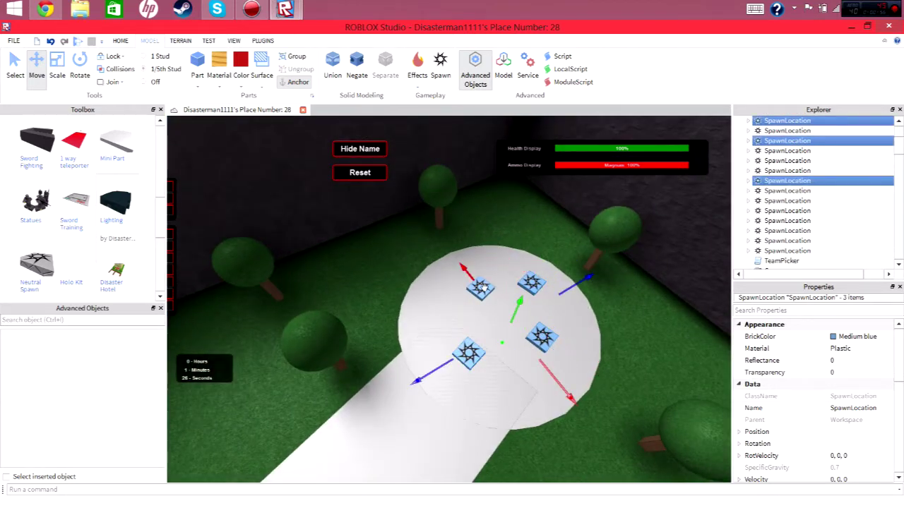
pyautogui.moveTo(518, 303); pyautogui.dragTo(518, 311)
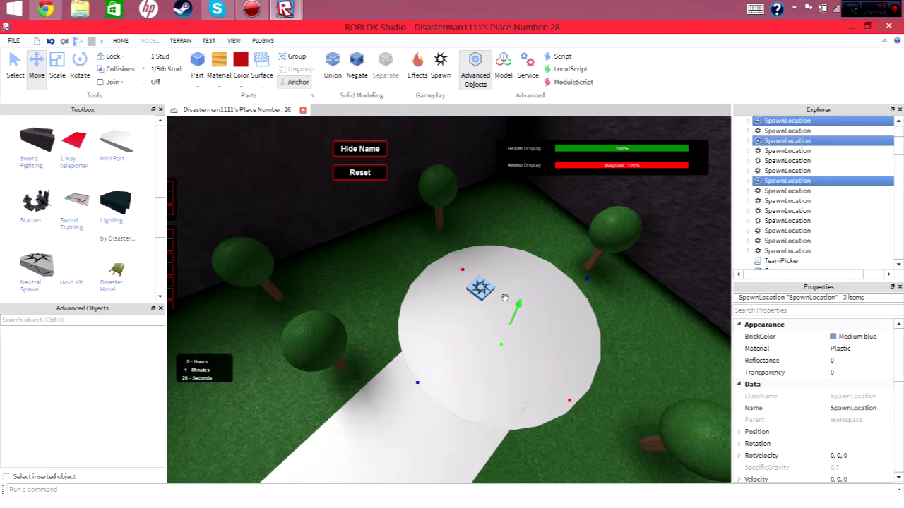
pyautogui.keyDown('ctrl'); pyautogui.click(480, 286); pyautogui.keyUp('ctrl')
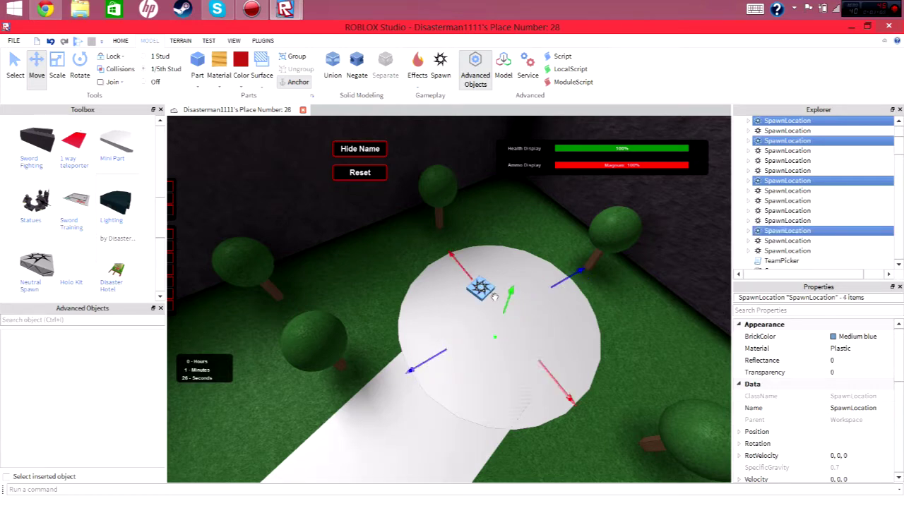
pyautogui.hotkey('ctrl', 'z')
pyautogui.hotkey('ctrl', 'z')
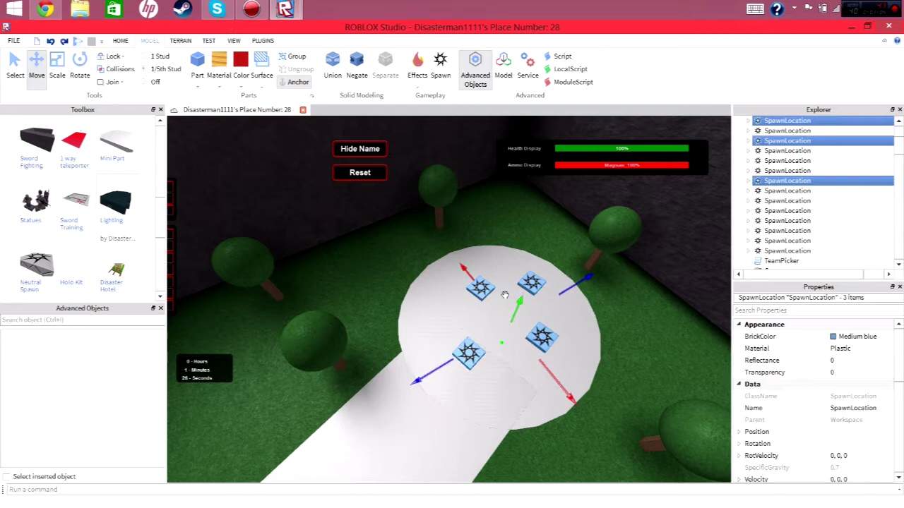
pyautogui.hotkey('ctrl', 'z')
# Make the four blue pads half-transparent and clear the selection
pyautogui.scroll(5, 501, 311)
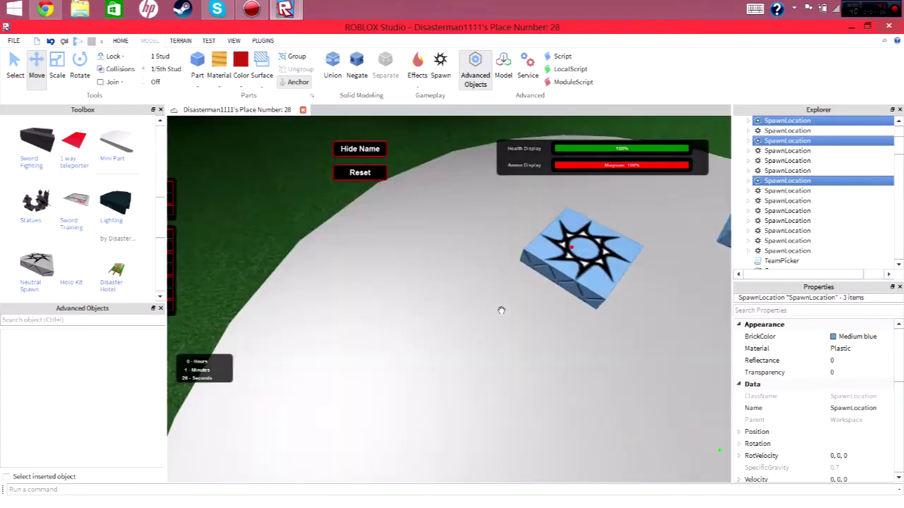
pyautogui.moveTo(500, 310); pyautogui.dragTo(502, 309, button='right')
pyautogui.hotkey('ctrl', 'y')
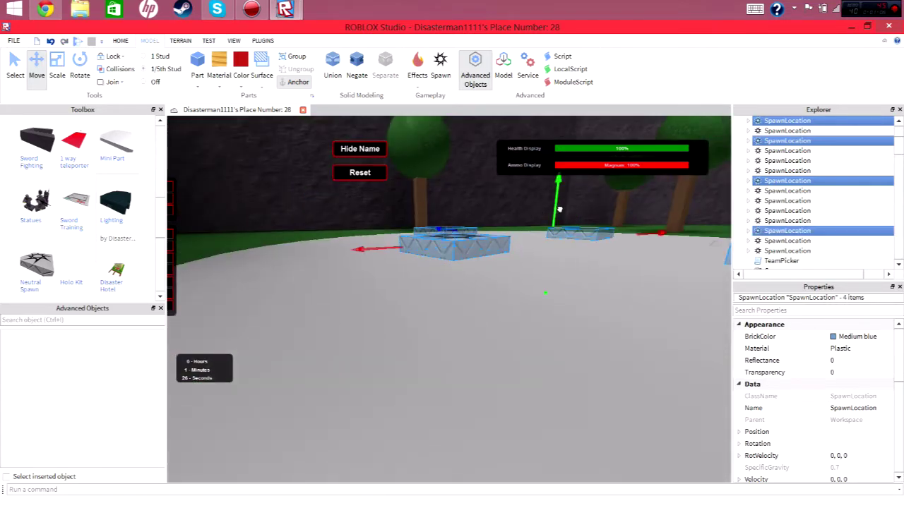
pyautogui.hotkey('ctrl', 'y')
pyautogui.hotkey('ctrl', 'z')
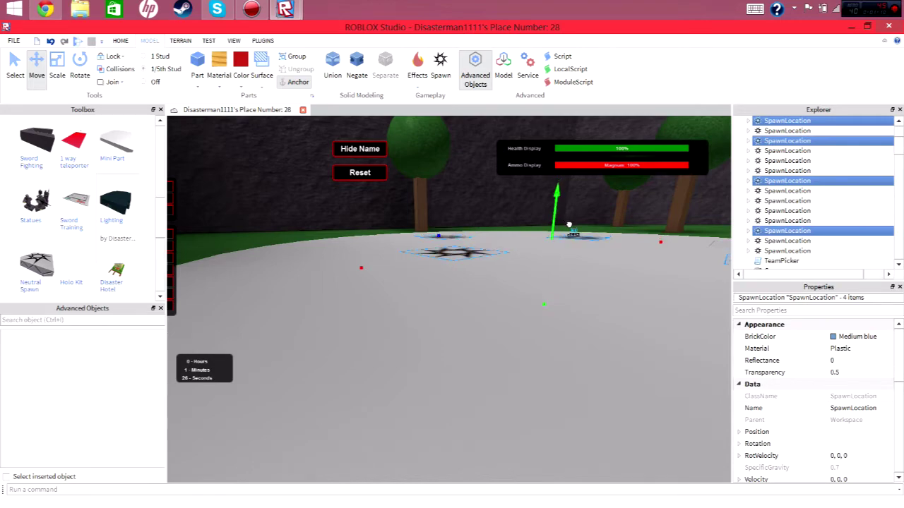
pyautogui.moveTo(565, 221)
pyautogui.mouseDown(button='right')
pyautogui.moveTo(548, 259)
pyautogui.moveTo(551, 248)
pyautogui.mouseUp(button='right')
pyautogui.scroll(-5, 546, 258)
pyautogui.click(558, 243)
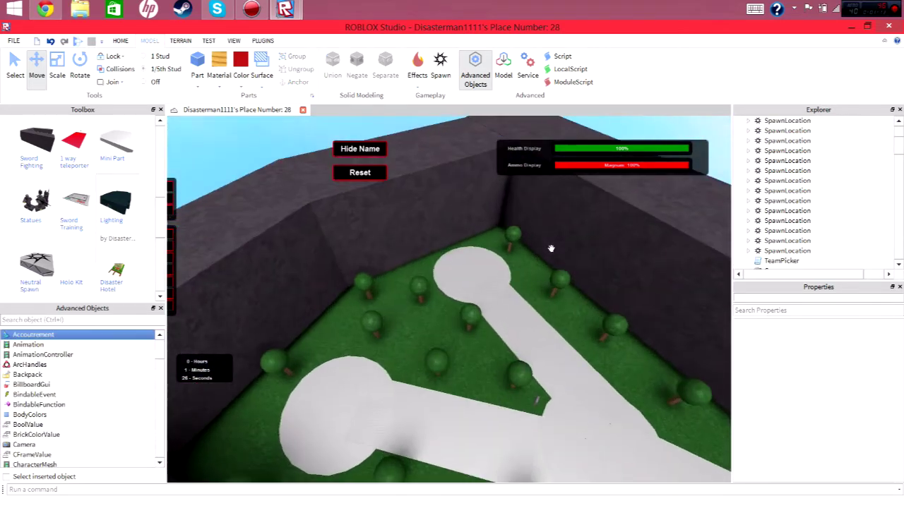
pyautogui.scroll(5, 551, 249)
pyautogui.scroll(-5, 552, 249)
pyautogui.scroll(4, 552, 249)
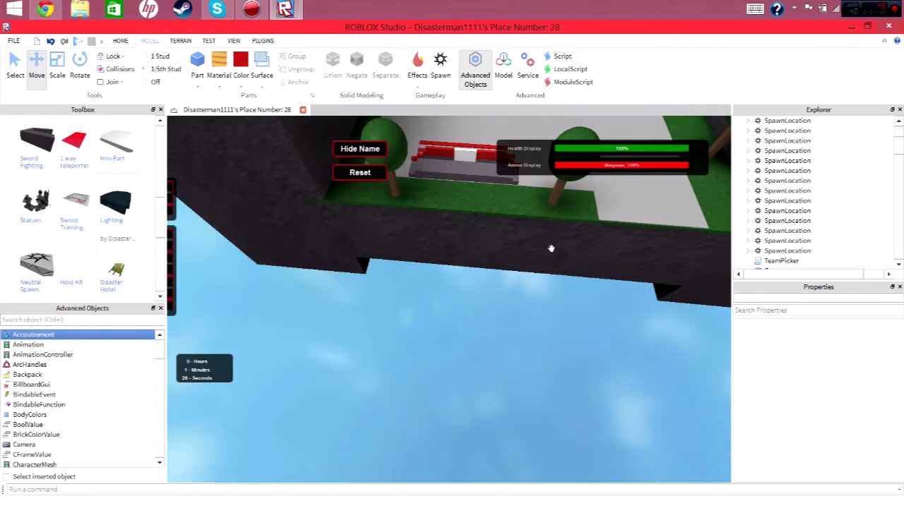
# Insert a Bigger Part and scale it down to a small block
pyautogui.scroll(3, 91, 161)
pyautogui.scroll(3, 99, 186)
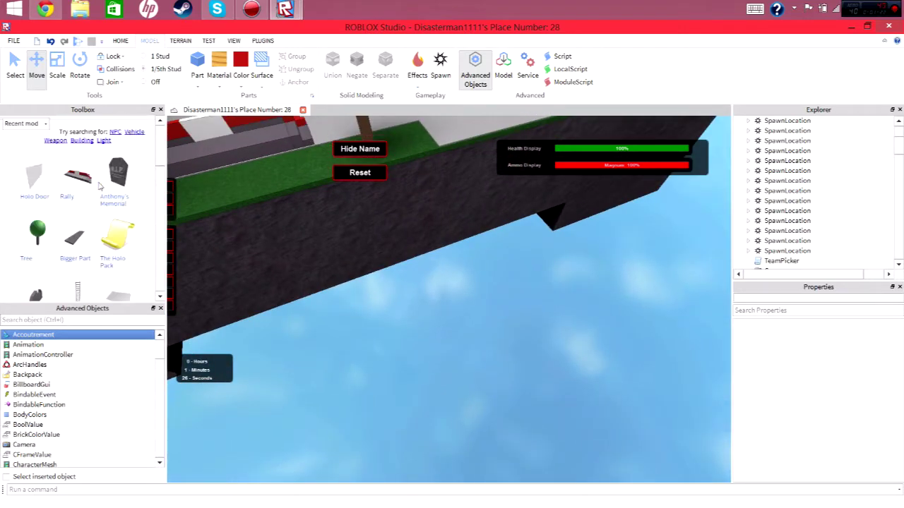
pyautogui.click(74, 247)
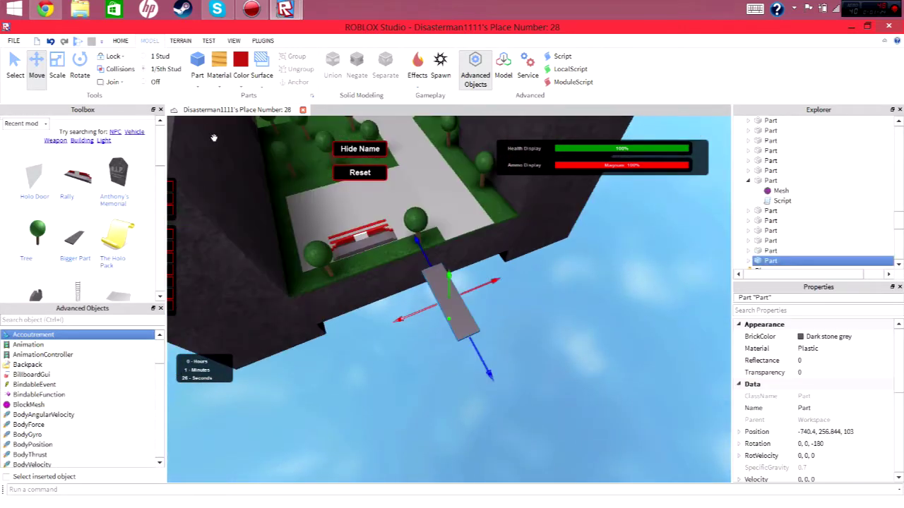
pyautogui.click(67, 64)
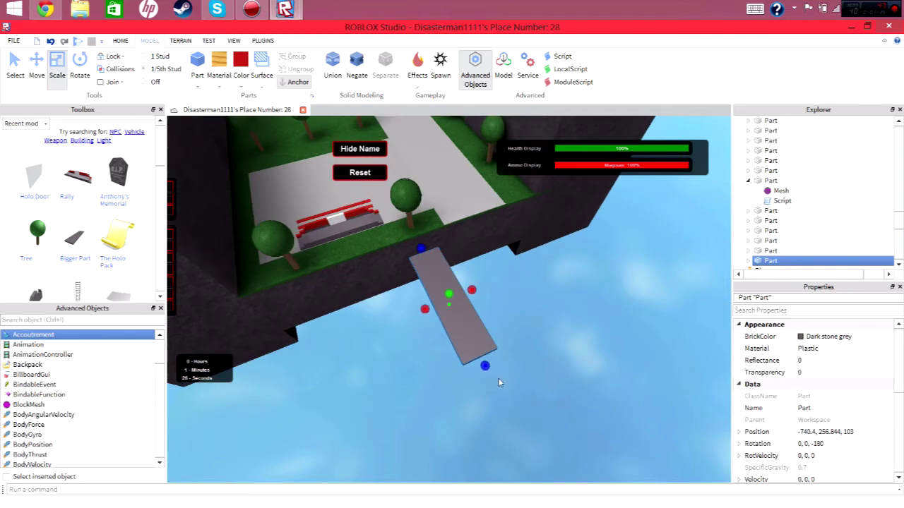
pyautogui.moveTo(484, 366); pyautogui.dragTo(395, 246)
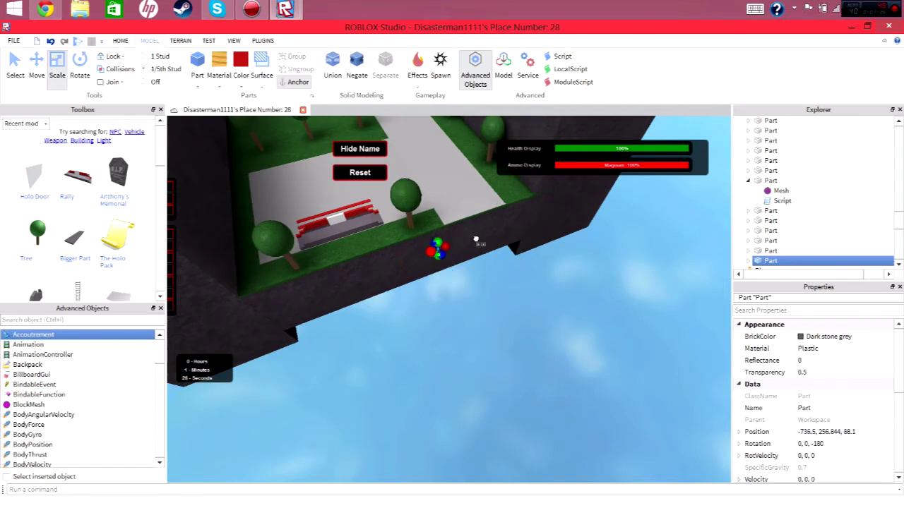
# Place the dark grey block just below the island's edge
pyautogui.moveTo(475, 240)
pyautogui.mouseDown(button='right')
pyautogui.moveTo(392, 242)
pyautogui.moveTo(486, 258)
pyautogui.mouseUp(button='right')
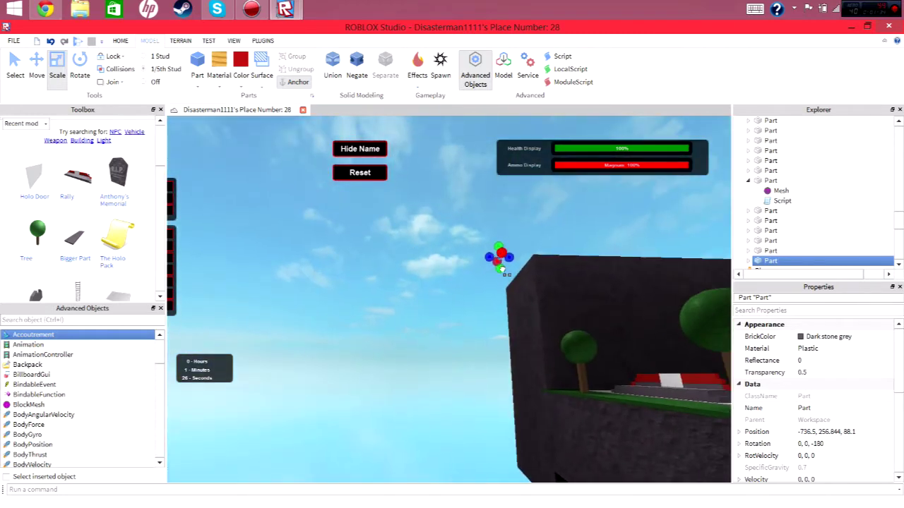
pyautogui.moveTo(530, 308); pyautogui.dragTo(506, 302, button='right')
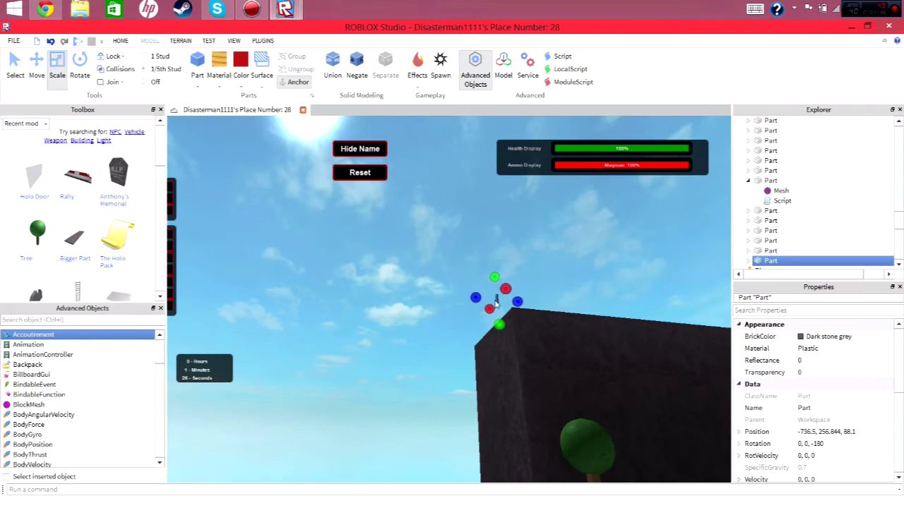
pyautogui.click(498, 301)
pyautogui.moveTo(495, 299); pyautogui.dragTo(539, 408, button='right')
pyautogui.click(539, 408)
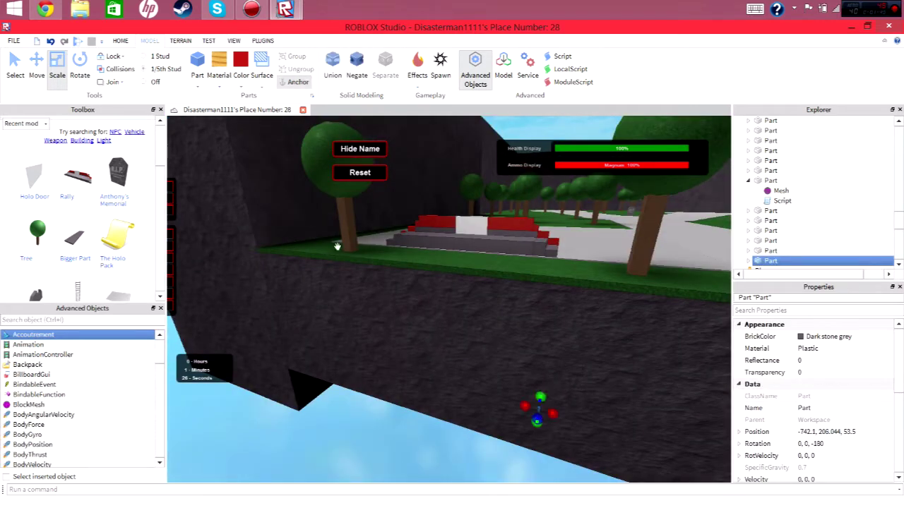
# Colour the block Bright blue and add a BlockMesh to it
pyautogui.click(241, 82)
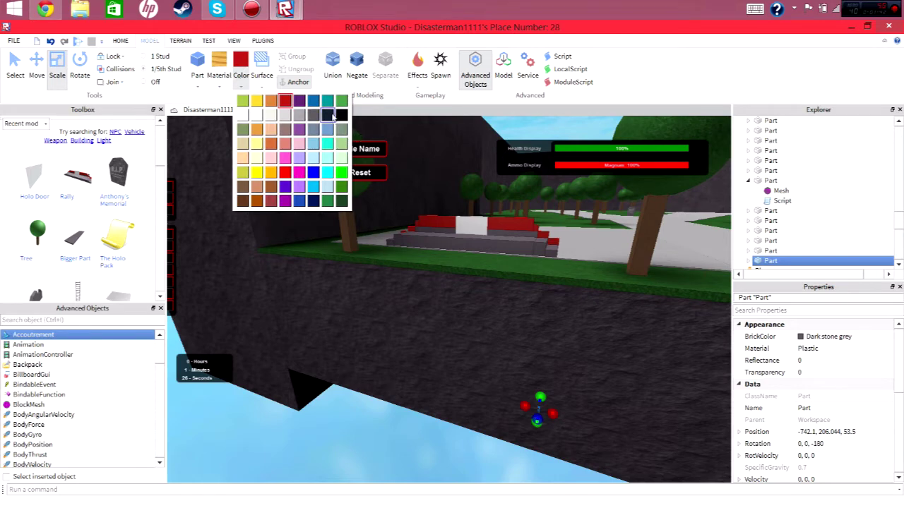
pyautogui.click(313, 101)
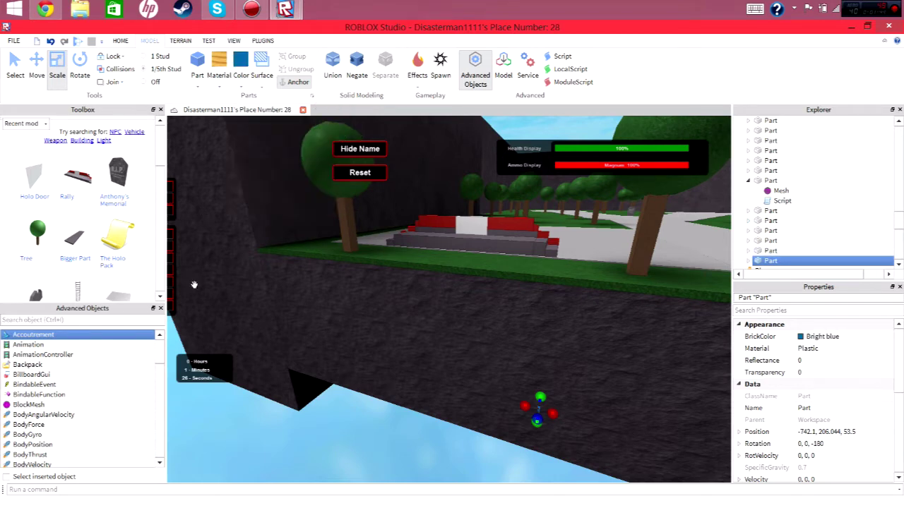
pyautogui.click(45, 406)
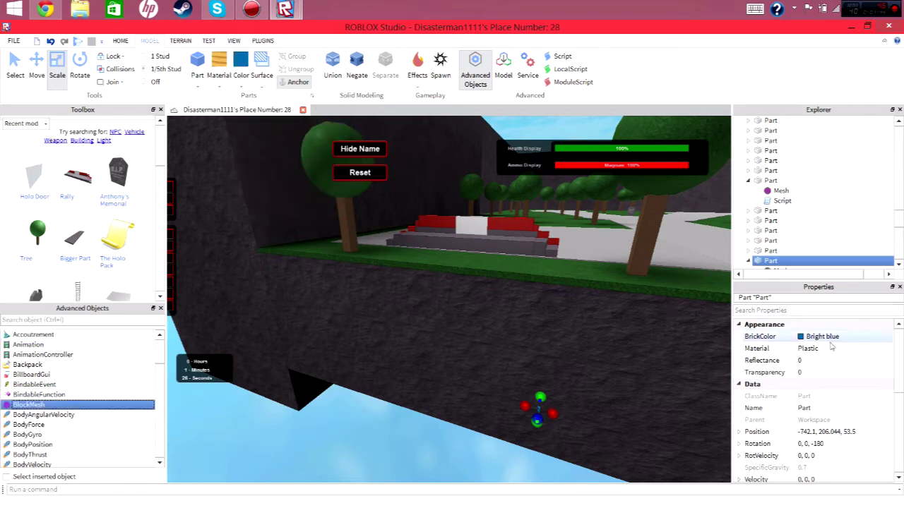
# Set the mesh scale to 1000000, 1, 1000000 and rename the part Ocean
pyautogui.scroll(-1, 794, 252)
pyautogui.click(781, 241)
pyautogui.write('1000000, 1, 1000000')
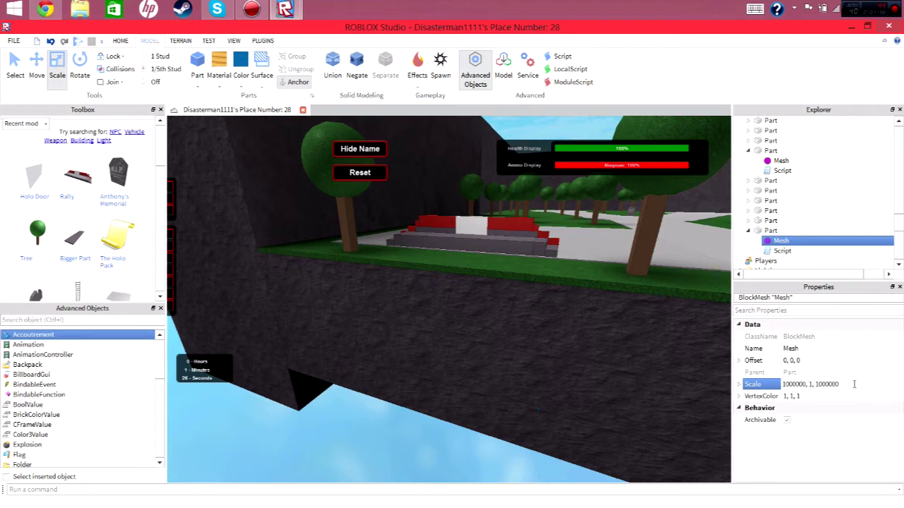
pyautogui.click(854, 384)
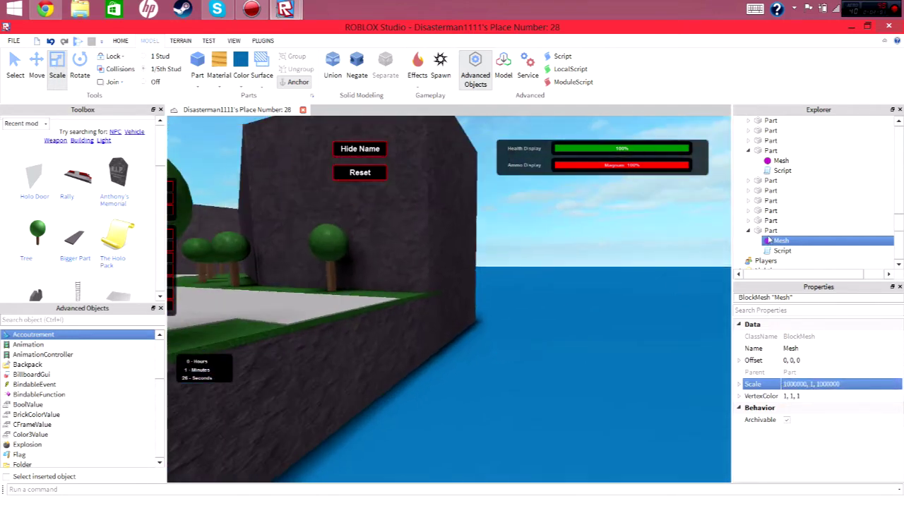
pyautogui.click(768, 231)
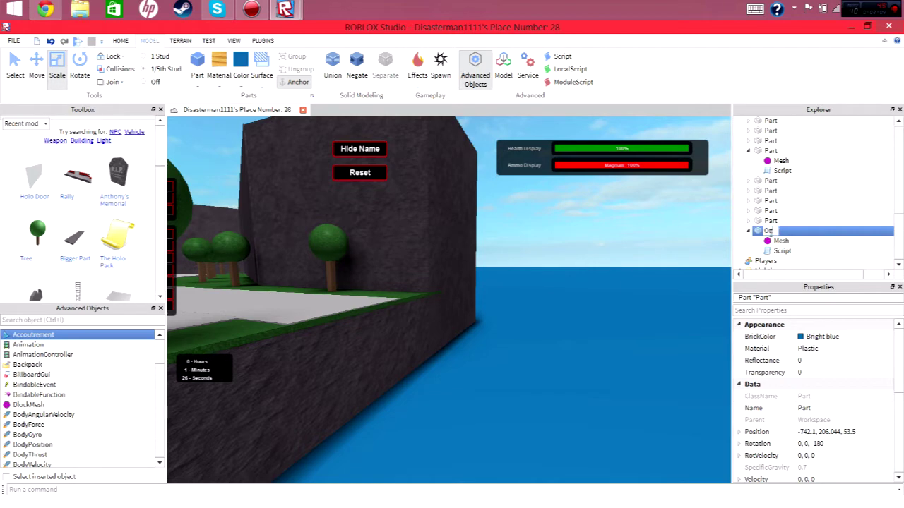
pyautogui.click(572, 238)
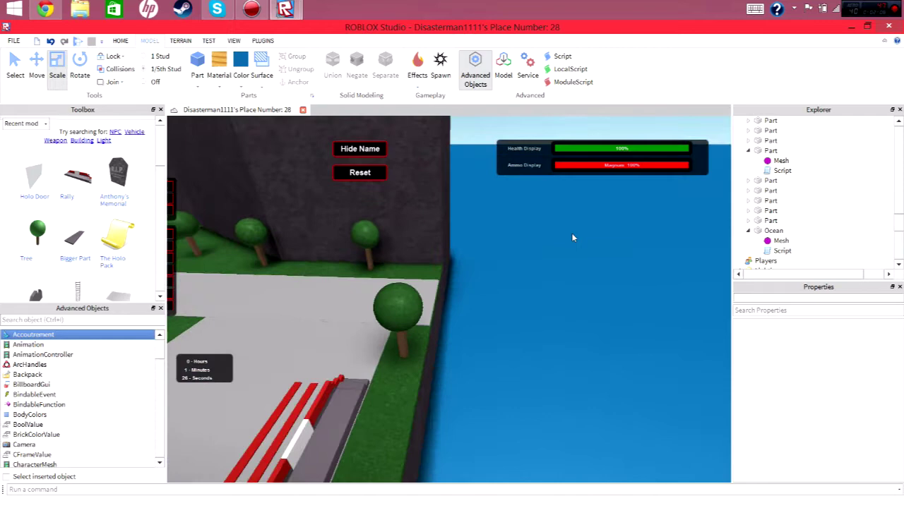
# Insert a translucent Forcefield part and line it up with the wall edge
pyautogui.moveTo(572, 233)
pyautogui.mouseDown(button='right')
pyautogui.moveTo(531, 236)
pyautogui.moveTo(537, 227)
pyautogui.mouseUp(button='right')
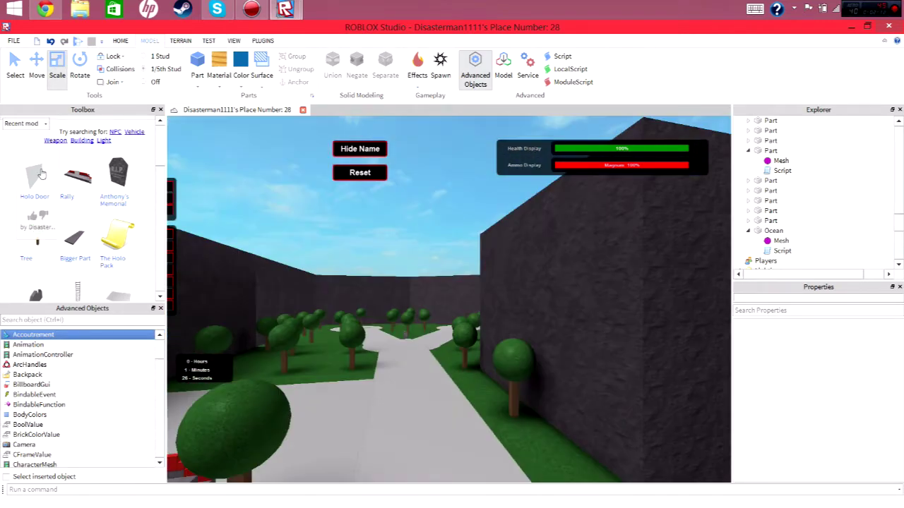
pyautogui.click(41, 174)
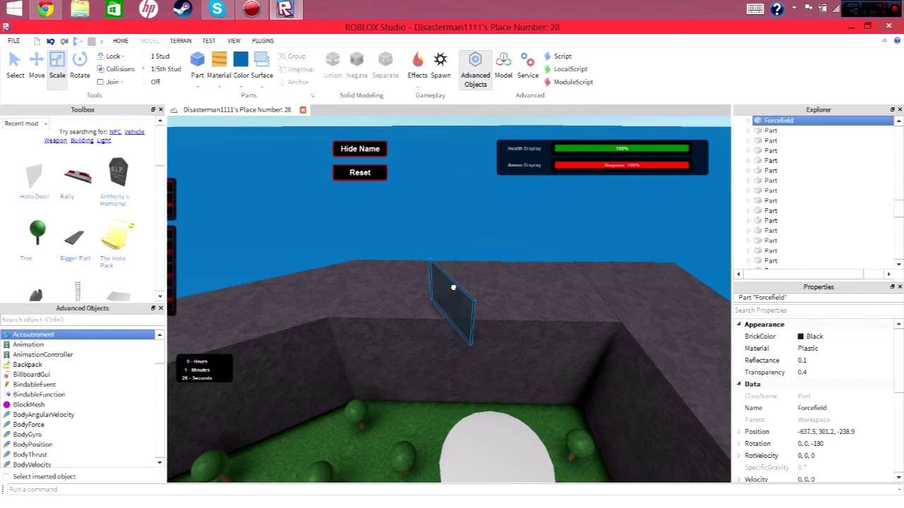
pyautogui.moveTo(453, 288); pyautogui.dragTo(510, 280)
pyautogui.moveTo(376, 279); pyautogui.dragTo(470, 228)
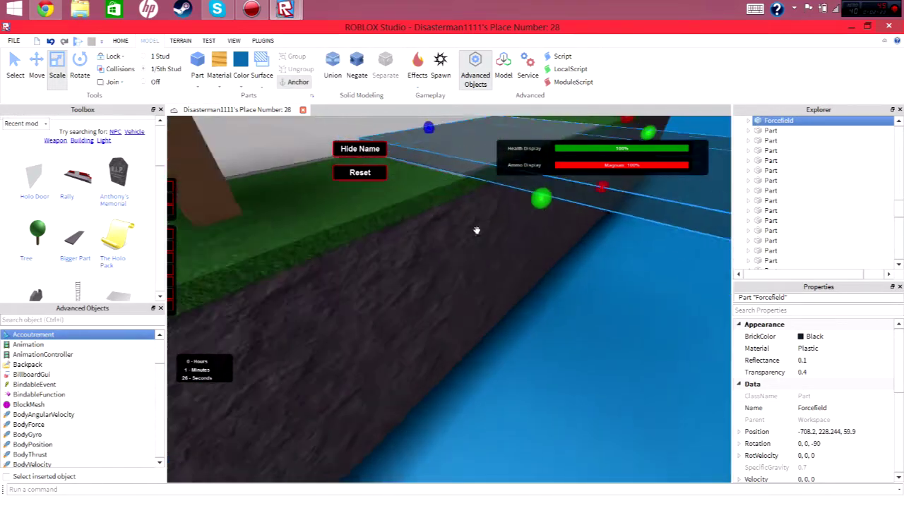
pyautogui.moveTo(500, 254); pyautogui.dragTo(504, 241)
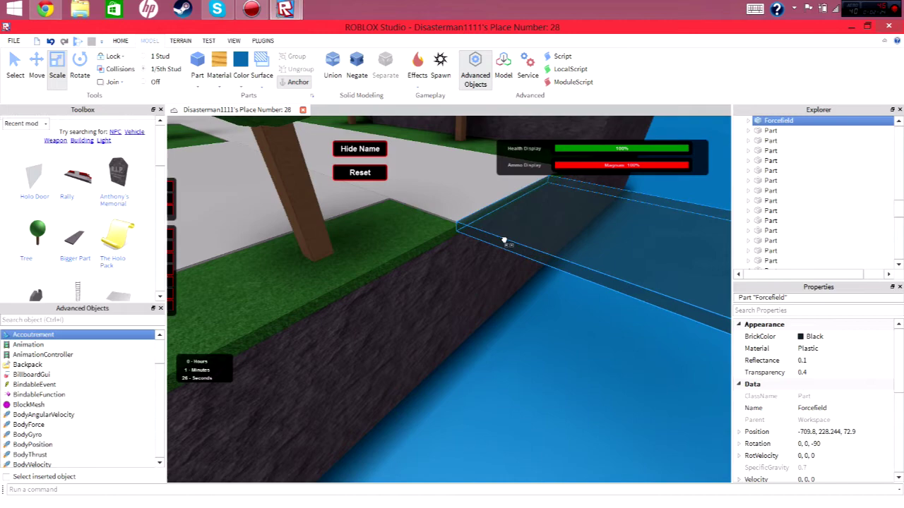
pyautogui.moveTo(503, 241); pyautogui.dragTo(501, 238, button='right')
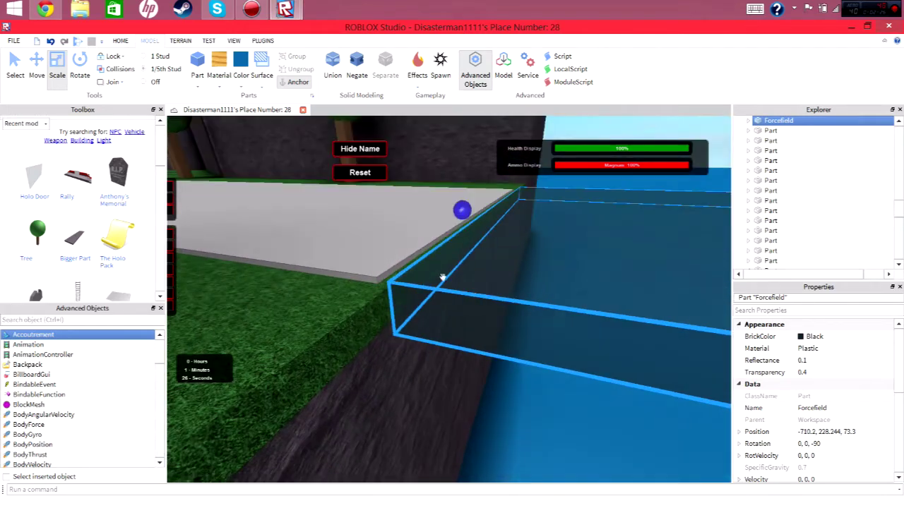
pyautogui.moveTo(442, 272); pyautogui.dragTo(411, 273)
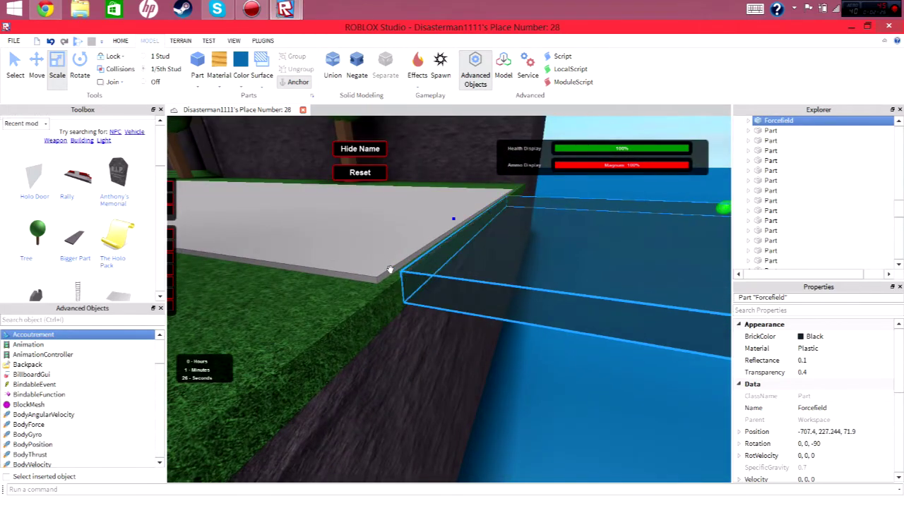
# Shift the Forcefield against the wall and stretch it out over the water
pyautogui.click(479, 216)
pyautogui.moveTo(513, 209); pyautogui.dragTo(521, 213)
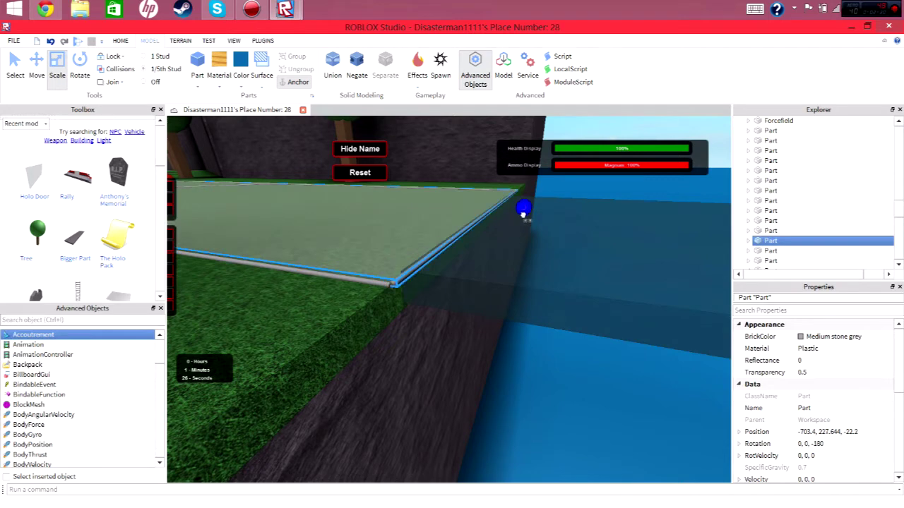
pyautogui.moveTo(519, 219); pyautogui.dragTo(456, 222, button='right')
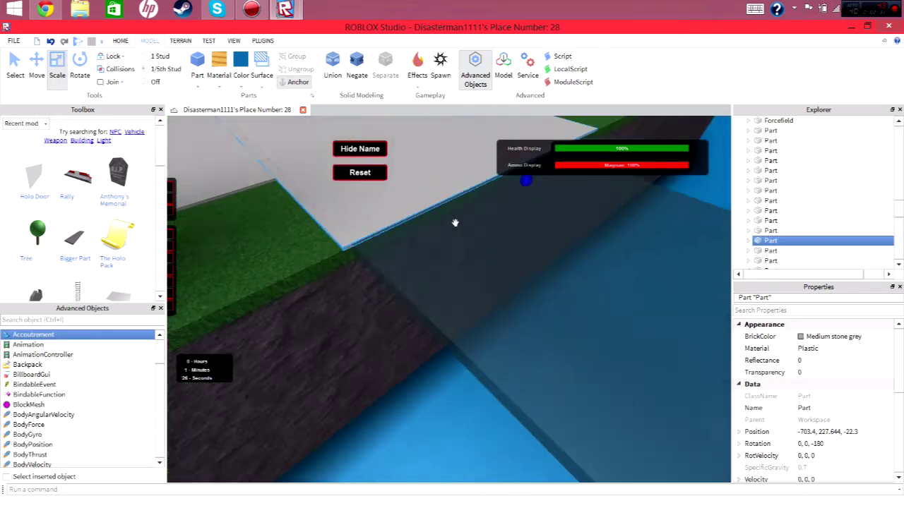
pyautogui.click(505, 377)
pyautogui.moveTo(504, 377)
pyautogui.mouseDown(button='right')
pyautogui.moveTo(526, 433)
pyautogui.moveTo(522, 327)
pyautogui.mouseUp(button='right')
pyautogui.press('d')
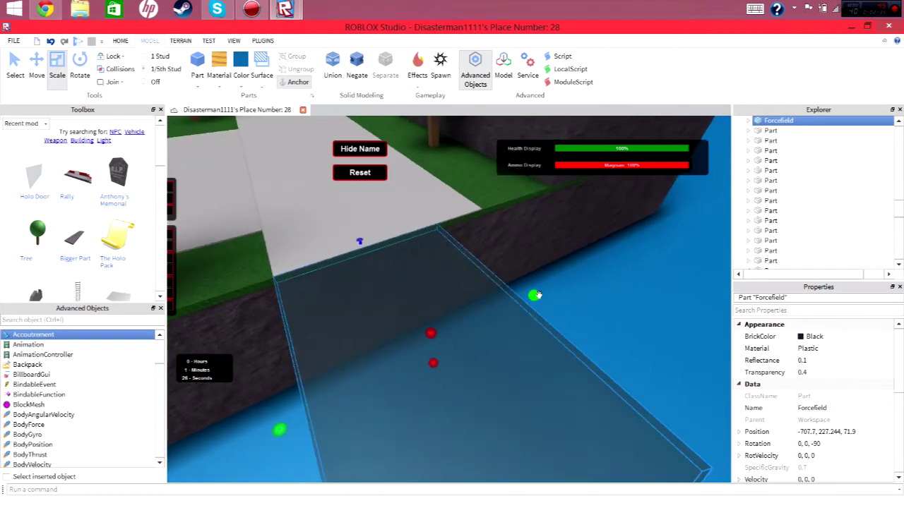
pyautogui.moveTo(534, 296); pyautogui.dragTo(582, 272)
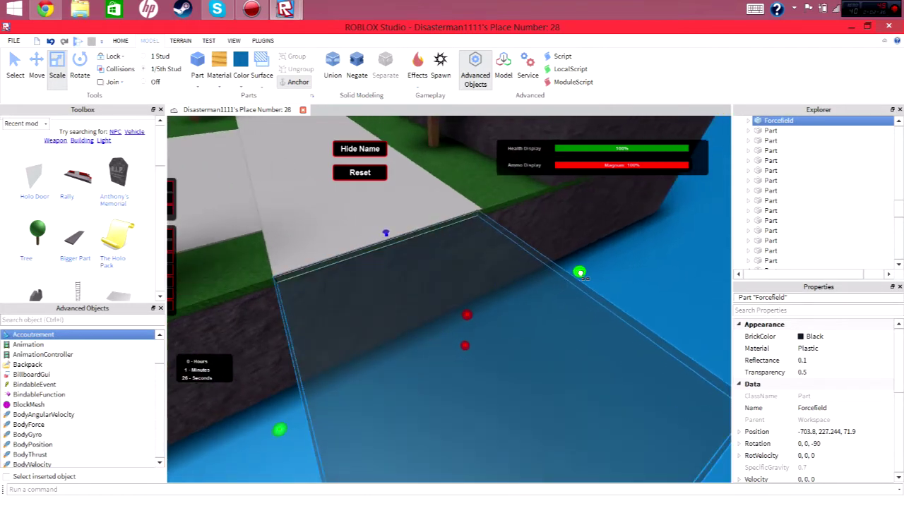
pyautogui.moveTo(582, 272); pyautogui.dragTo(533, 265, button='right')
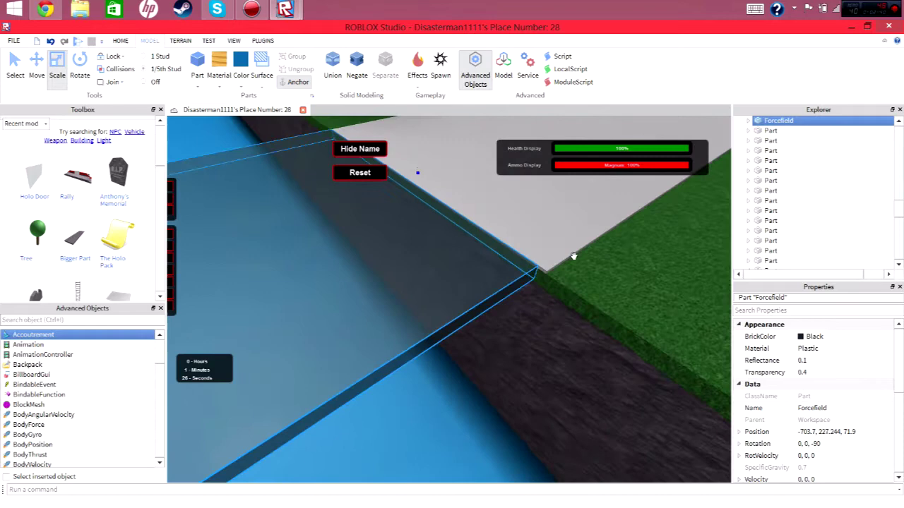
pyautogui.scroll(-3, 534, 265)
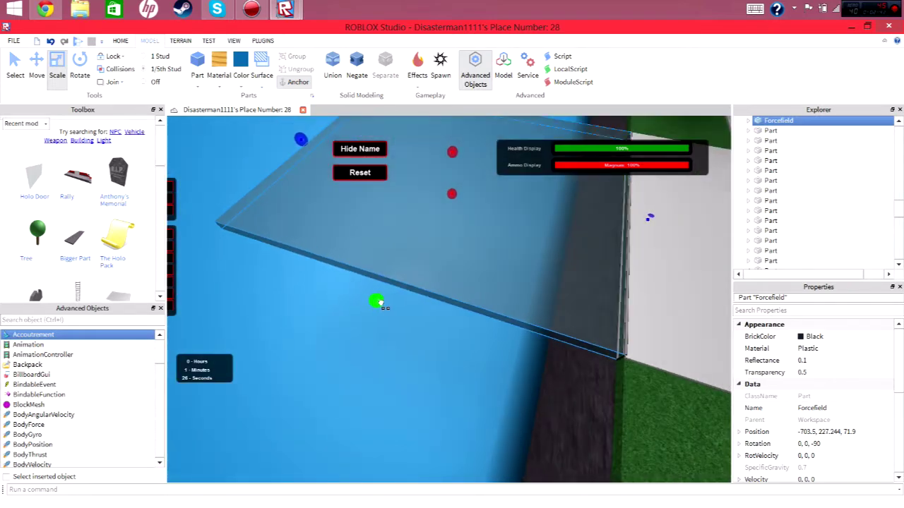
pyautogui.scroll(-5, 385, 314)
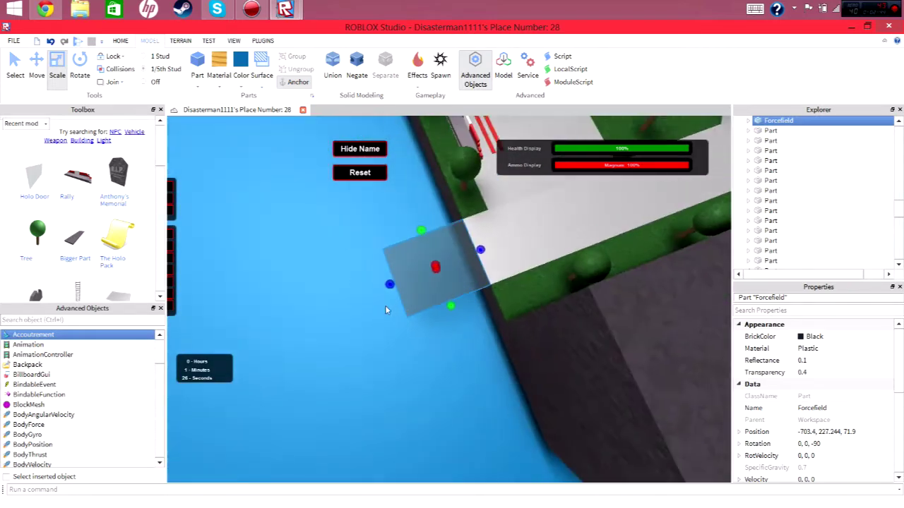
pyautogui.moveTo(418, 322); pyautogui.dragTo(264, 245)
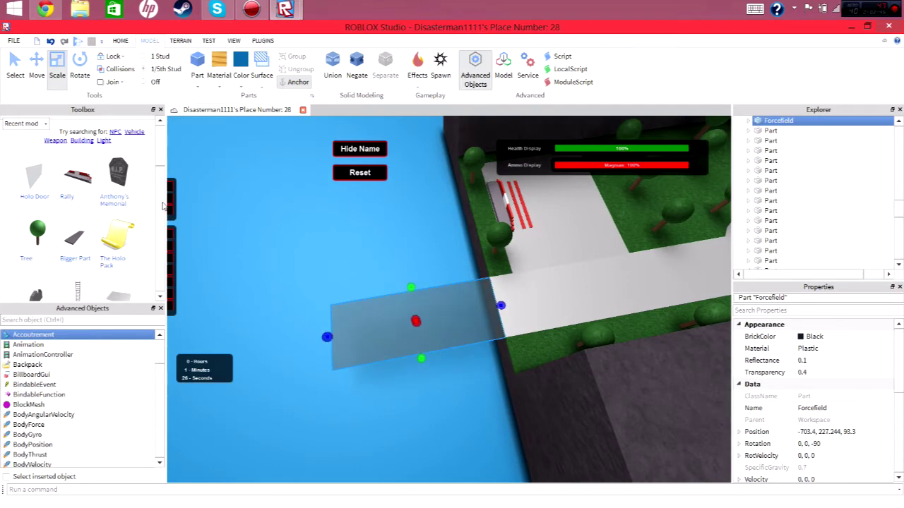
pyautogui.moveTo(324, 337); pyautogui.dragTo(281, 345)
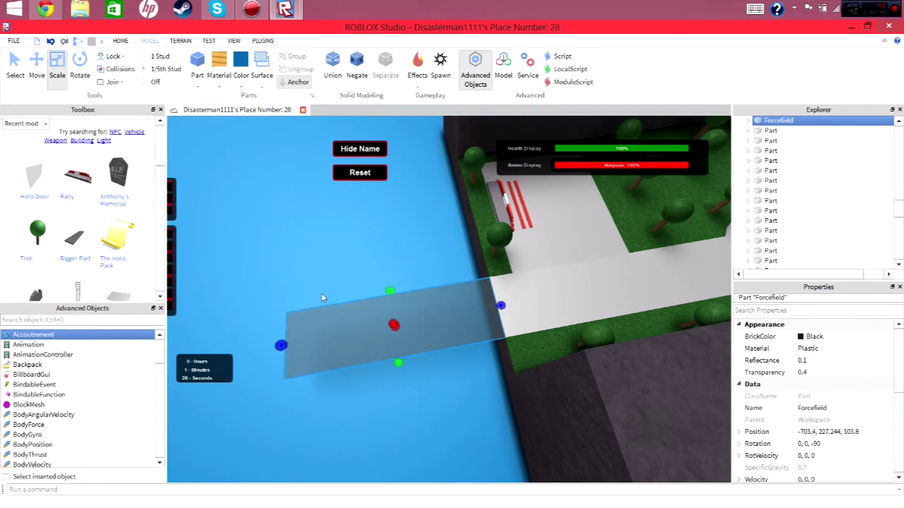
# Colour the Forcefield strip red
pyautogui.click(247, 82)
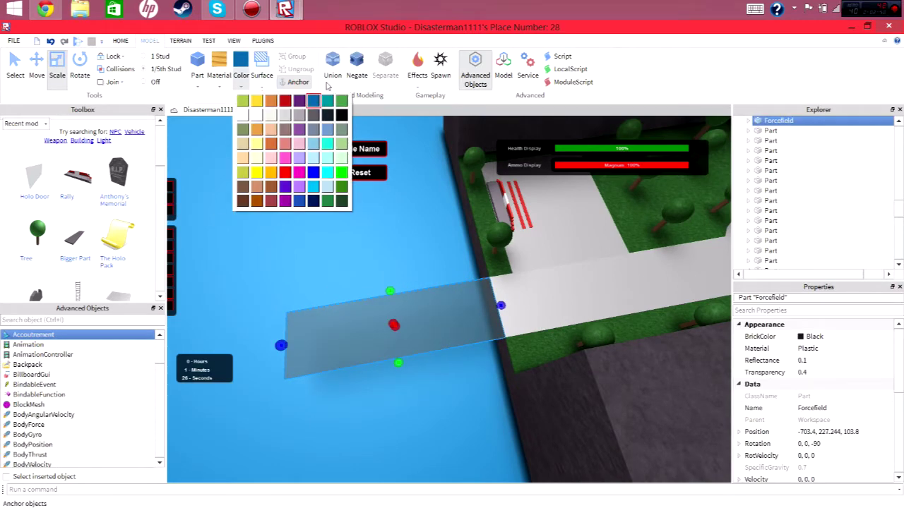
pyautogui.click(284, 101)
pyautogui.click(387, 219)
pyautogui.moveTo(388, 219); pyautogui.dragTo(385, 216, button='right')
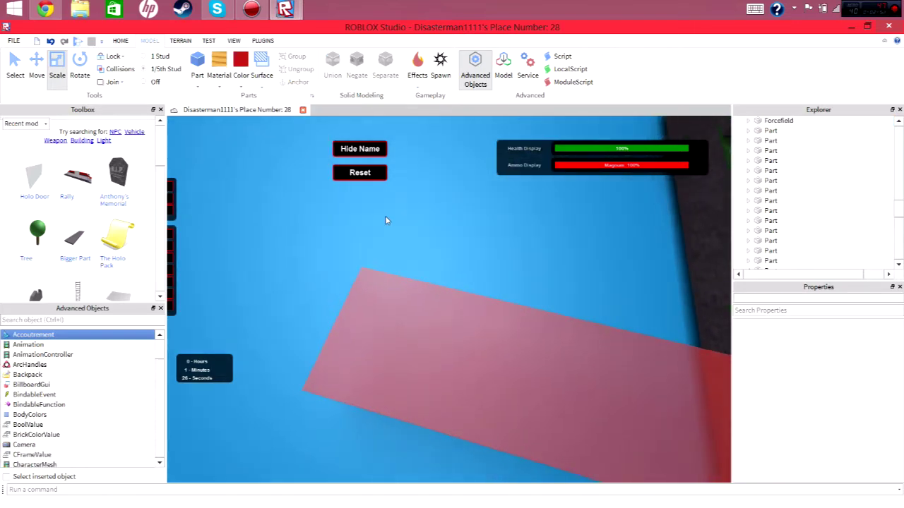
pyautogui.scroll(-5, 385, 215)
pyautogui.scroll(-3, 385, 215)
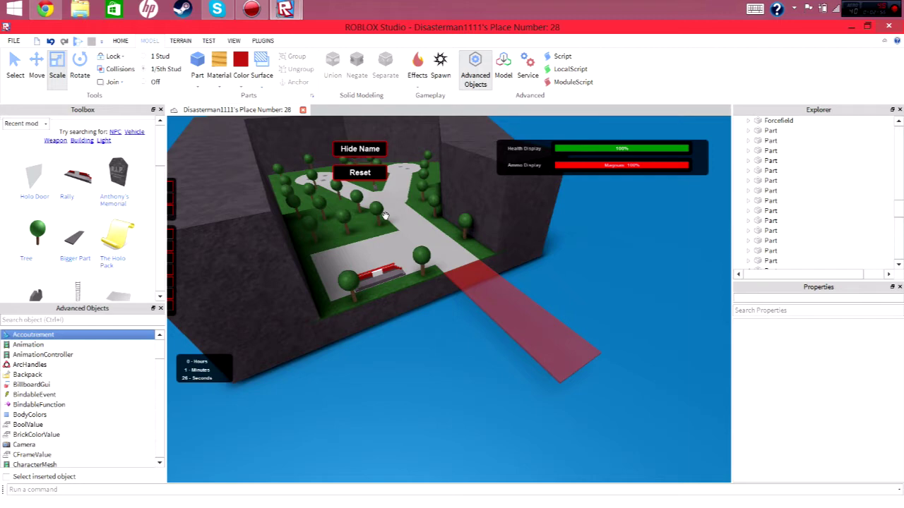
# Insert a part over the water beside the red strip and stretch it into a long, wide plank
pyautogui.click(85, 252)
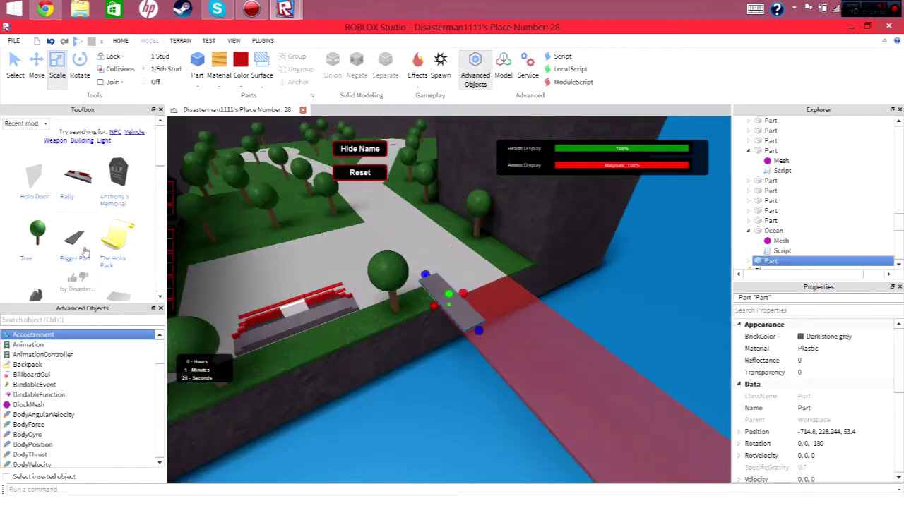
pyautogui.moveTo(458, 316); pyautogui.dragTo(555, 354)
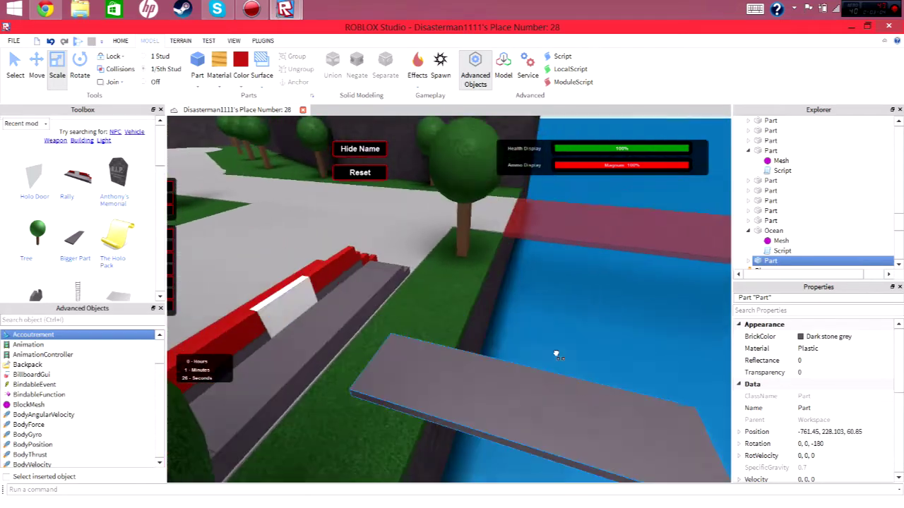
pyautogui.moveTo(556, 355); pyautogui.dragTo(531, 339)
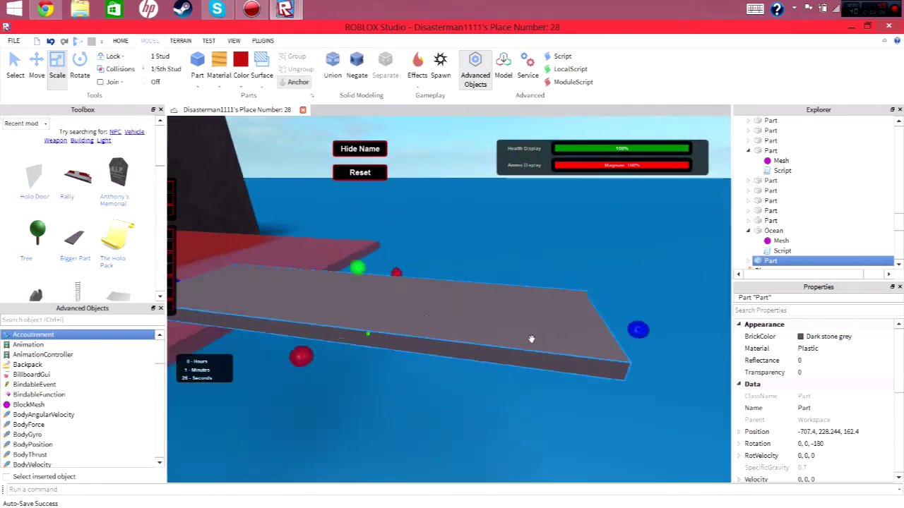
pyautogui.moveTo(337, 357); pyautogui.dragTo(326, 366)
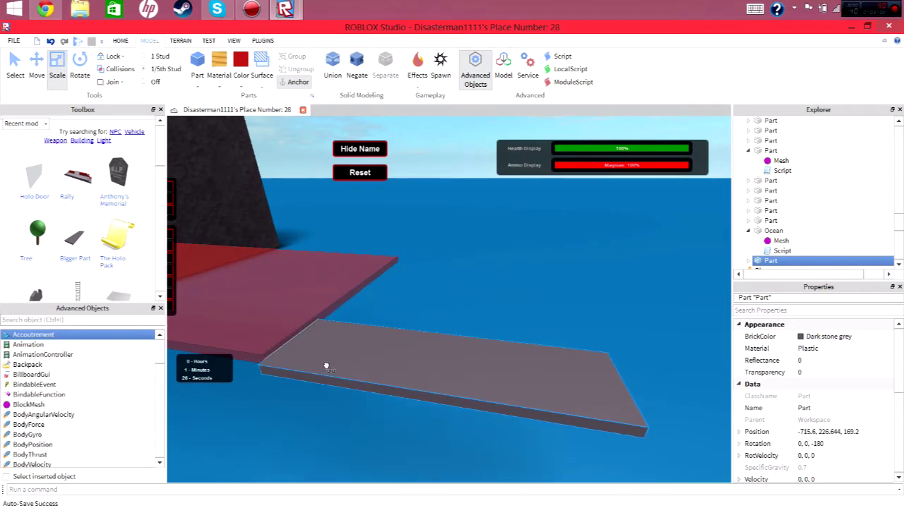
pyautogui.moveTo(433, 333); pyautogui.dragTo(483, 282)
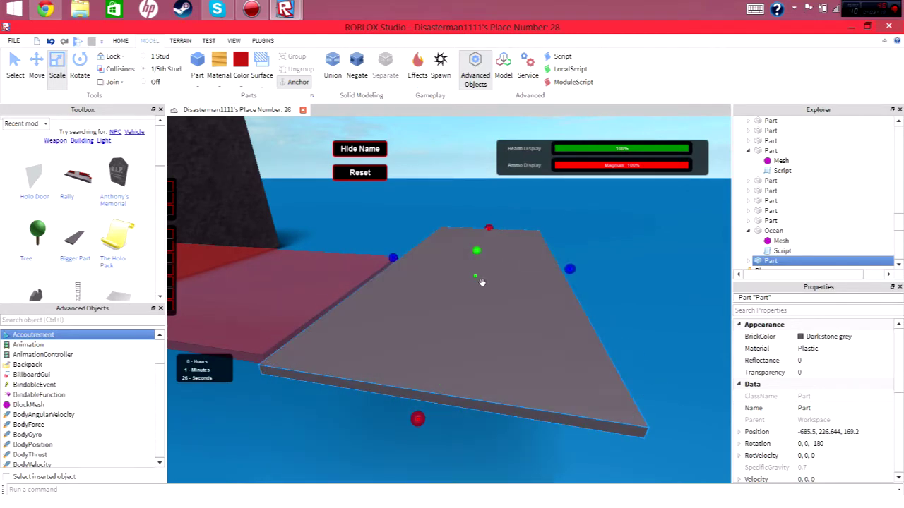
pyautogui.scroll(-3, 482, 283)
pyautogui.moveTo(446, 297); pyautogui.dragTo(223, 369)
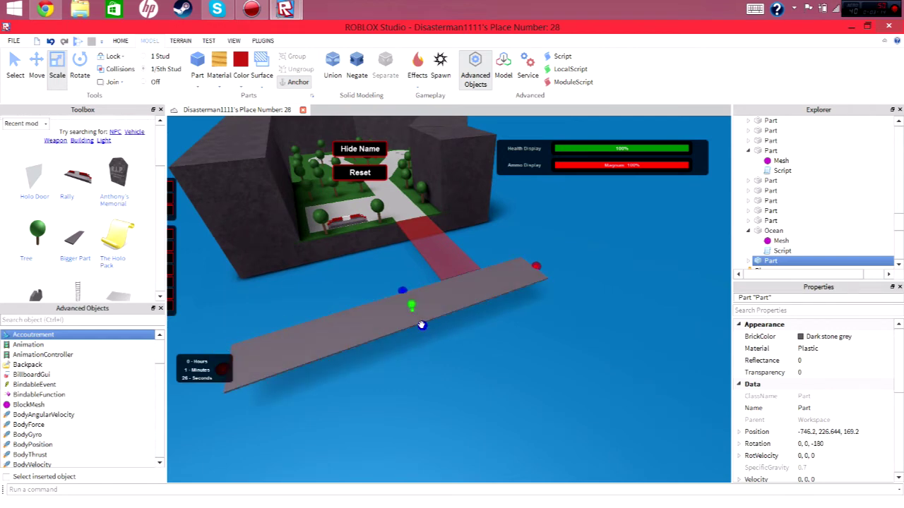
pyautogui.moveTo(422, 324); pyautogui.dragTo(421, 333)
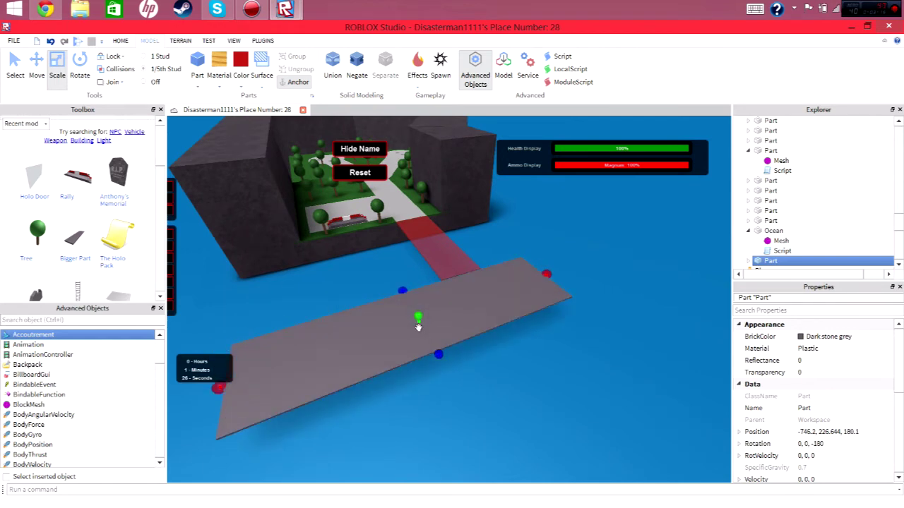
# Duplicate the plank into a stacked slab and reduce the copy's height
pyautogui.hotkey('ctrl', 'd')
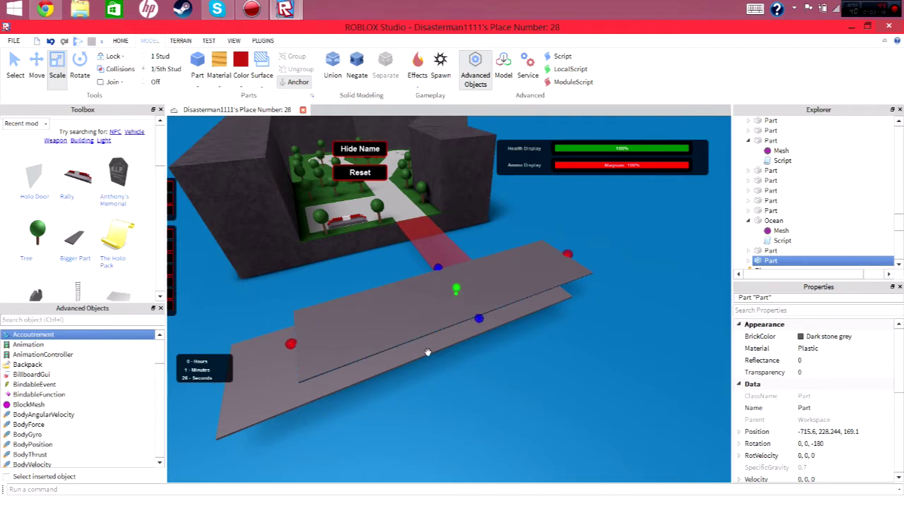
pyautogui.hotkey('ctrl', 'z')
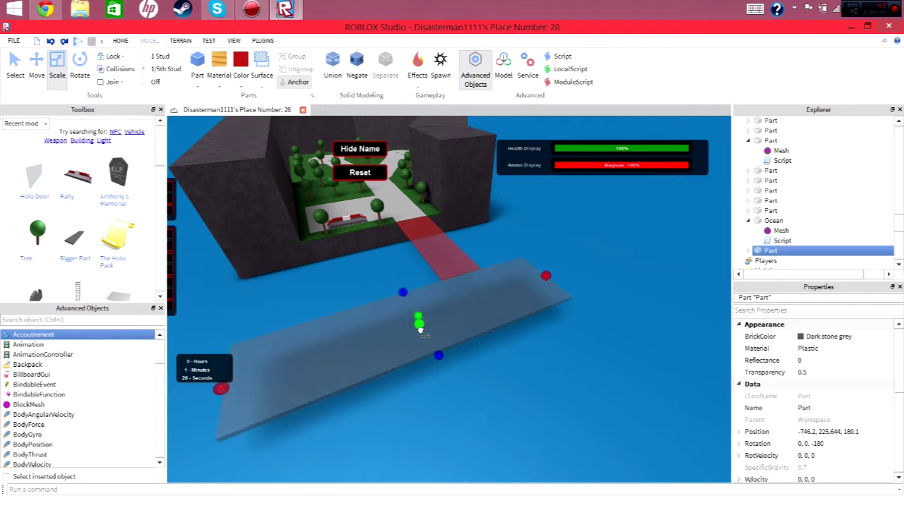
pyautogui.hotkey('ctrl', 'z')
pyautogui.hotkey('ctrl', 'z')
pyautogui.hotkey('ctrl', 'y')
pyautogui.hotkey('ctrl', 'z')
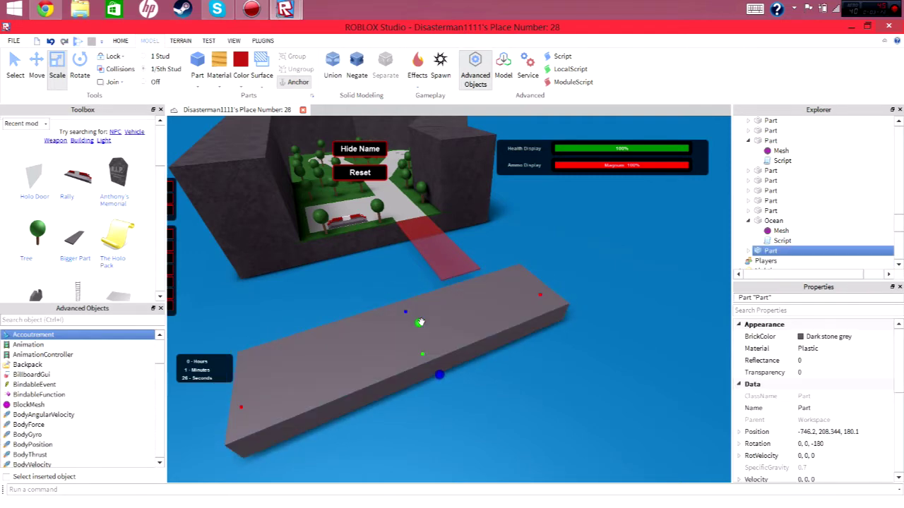
pyautogui.hotkey('ctrl', 'd')
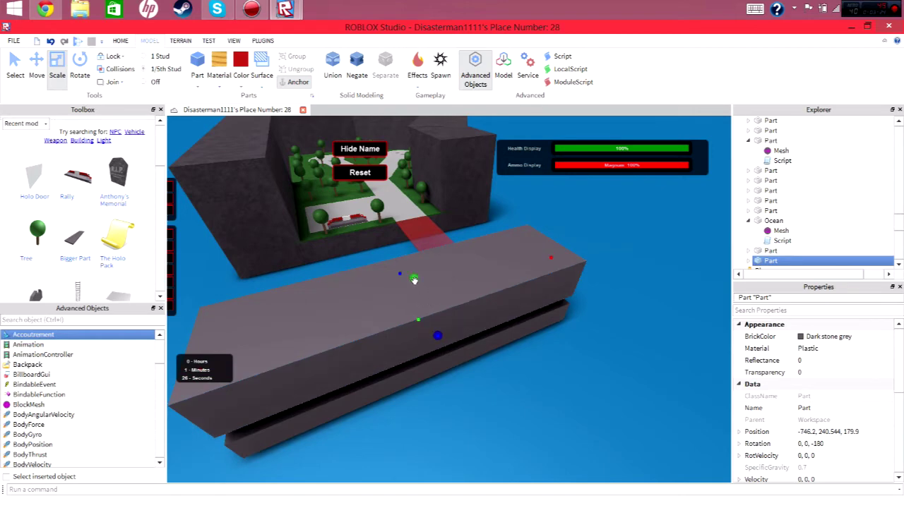
pyautogui.moveTo(415, 280); pyautogui.dragTo(417, 296)
pyautogui.moveTo(417, 297); pyautogui.dragTo(433, 313, button='right')
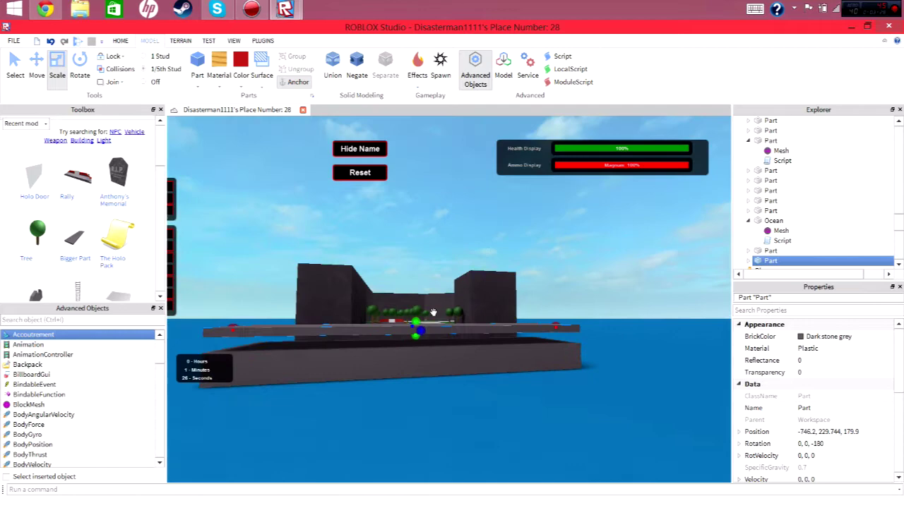
# Lower the top slab and shift it slightly sideways
pyautogui.scroll(3, 433, 313)
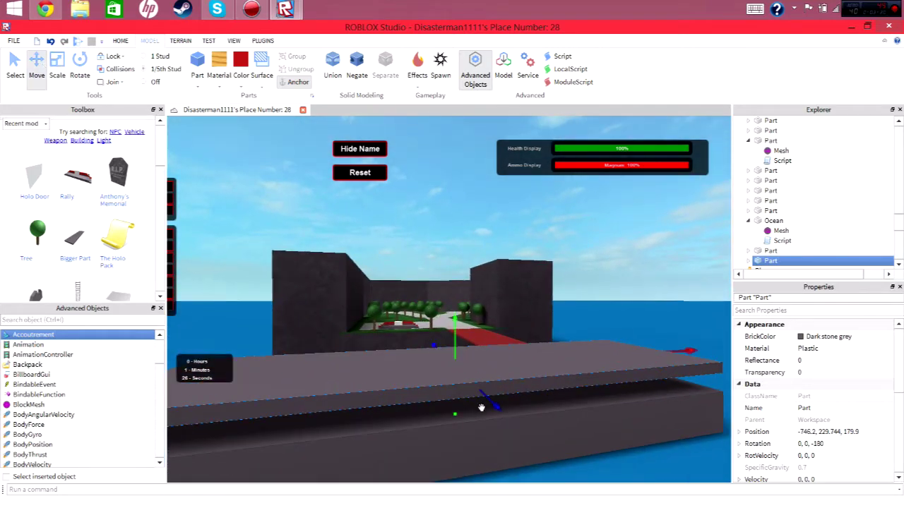
pyautogui.moveTo(449, 330); pyautogui.dragTo(462, 351)
pyautogui.scroll(5, 462, 351)
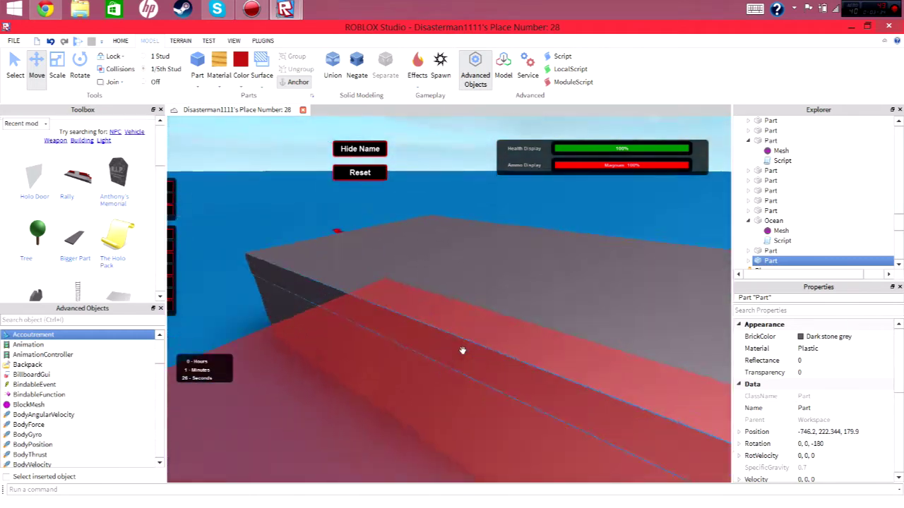
pyautogui.moveTo(462, 351); pyautogui.dragTo(461, 354, button='right')
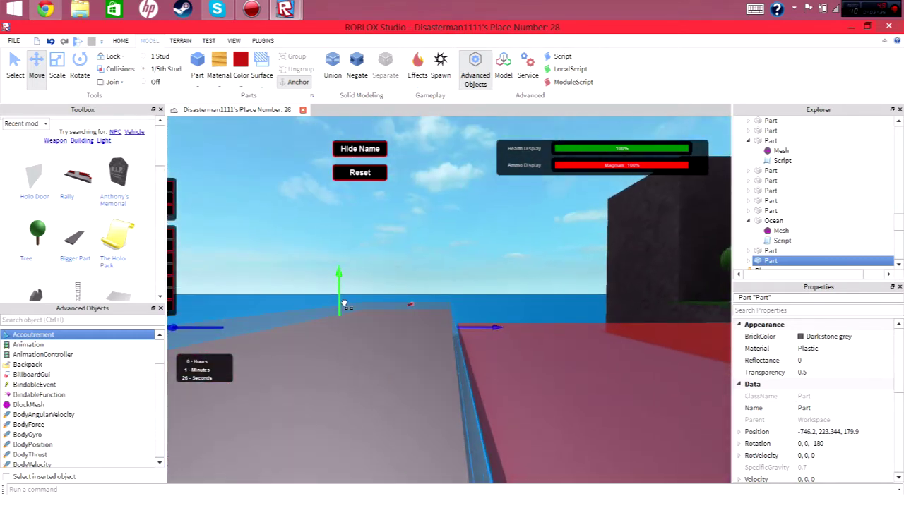
pyautogui.moveTo(347, 297); pyautogui.dragTo(353, 307)
pyautogui.moveTo(353, 306); pyautogui.dragTo(372, 302, button='right')
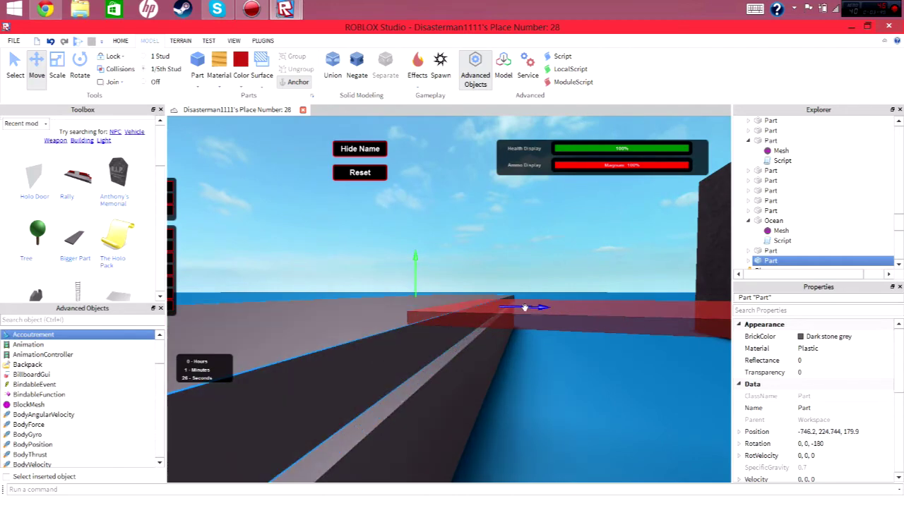
pyautogui.moveTo(521, 308); pyautogui.dragTo(530, 308)
pyautogui.moveTo(530, 308); pyautogui.dragTo(531, 318, button='right')
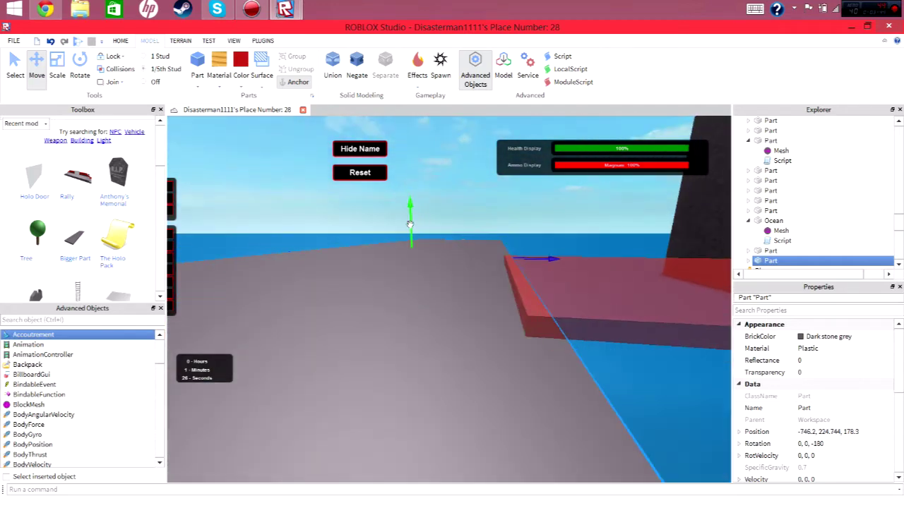
# Make the lower slab slightly taller and longer
pyautogui.moveTo(410, 225)
pyautogui.mouseDown(button='right')
pyautogui.moveTo(421, 264)
pyautogui.moveTo(449, 281)
pyautogui.mouseUp(button='right')
pyautogui.click(421, 267)
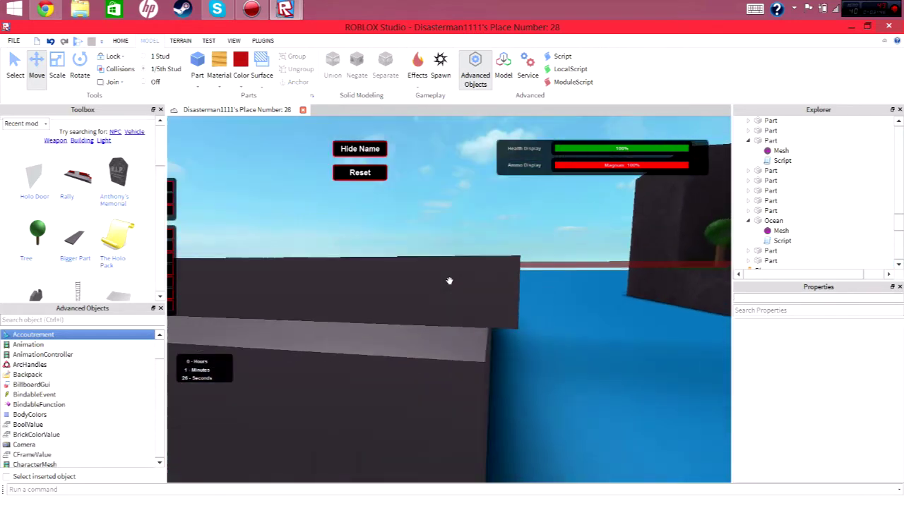
pyautogui.click(465, 304)
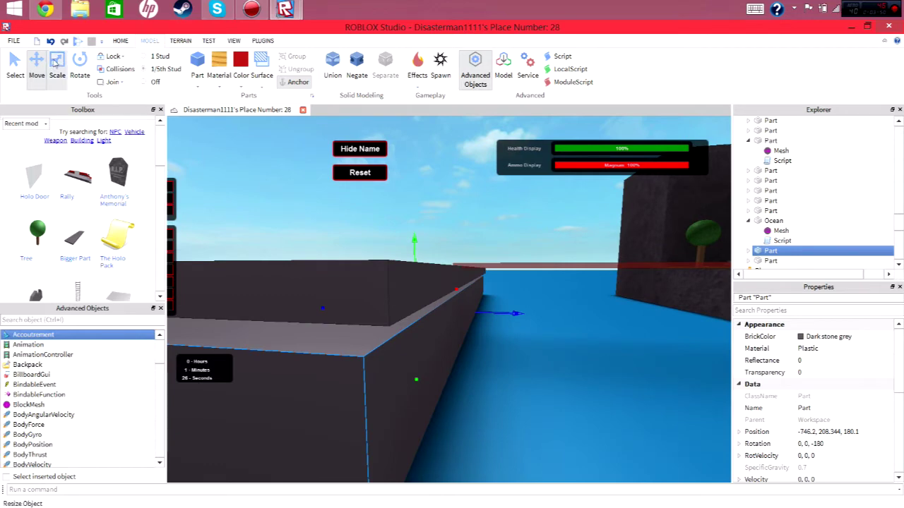
pyautogui.moveTo(416, 275); pyautogui.dragTo(420, 272)
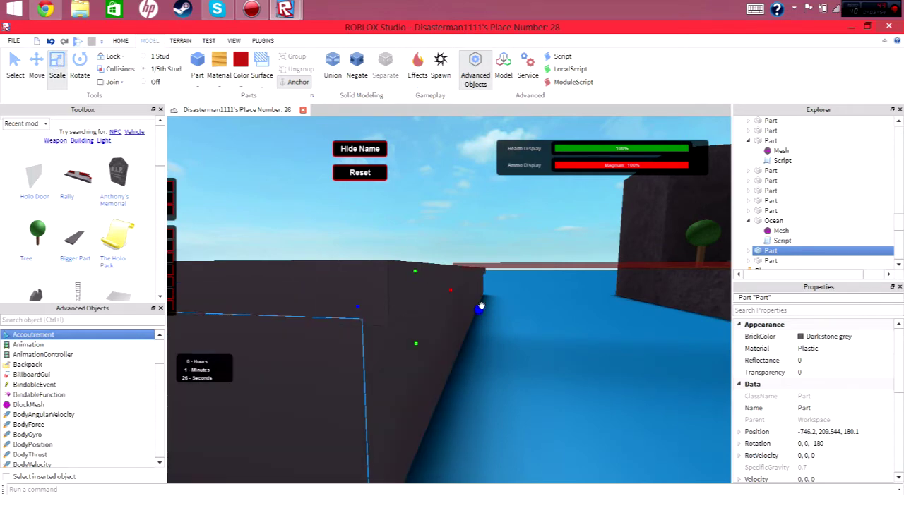
pyautogui.moveTo(480, 307); pyautogui.dragTo(484, 311)
pyautogui.click(400, 217)
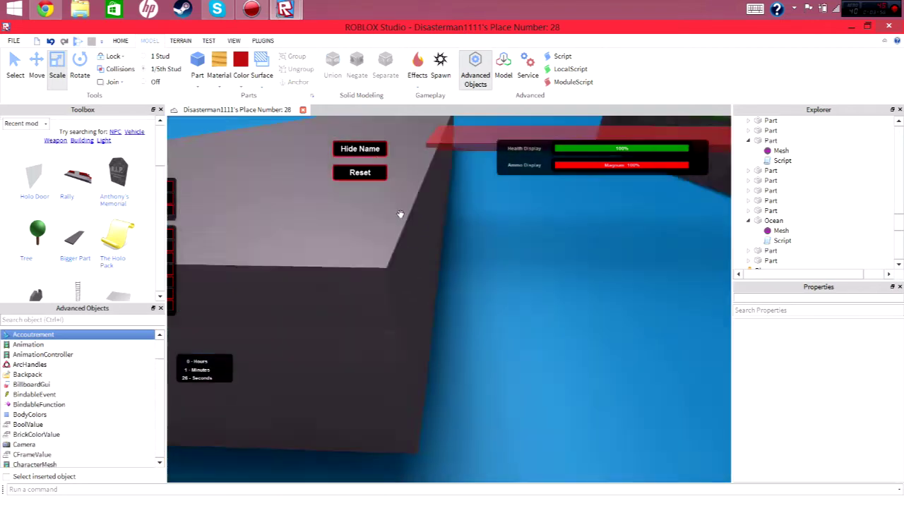
pyautogui.scroll(-5, 399, 214)
# Colour the platform Bright green and give it the Grass material
pyautogui.click(385, 148)
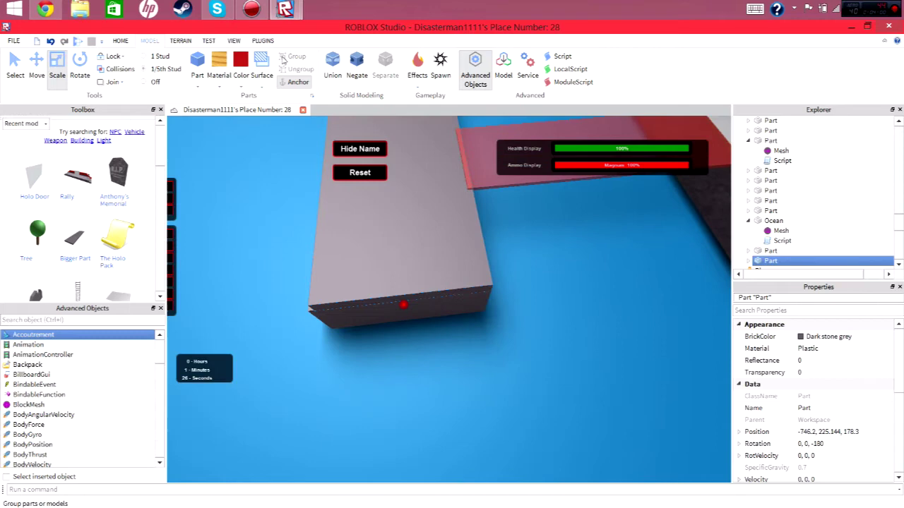
pyautogui.click(242, 84)
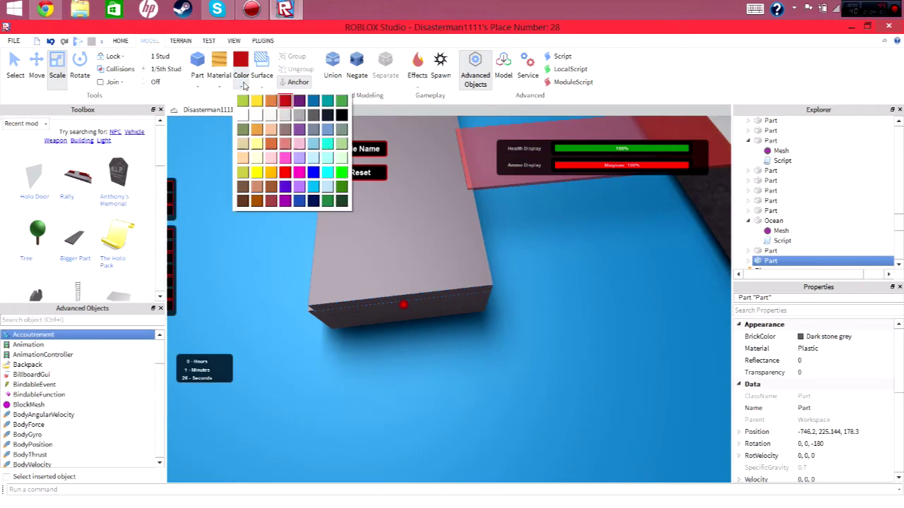
pyautogui.click(341, 102)
pyautogui.click(219, 87)
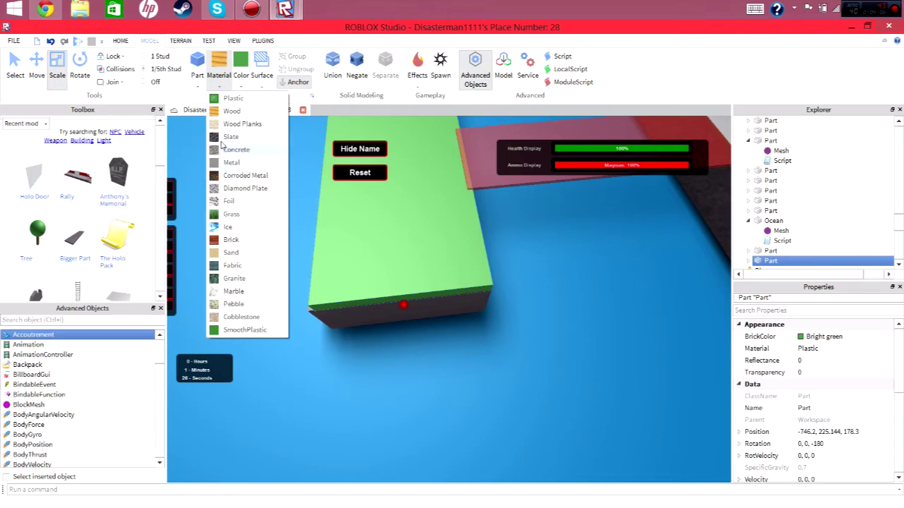
pyautogui.click(235, 215)
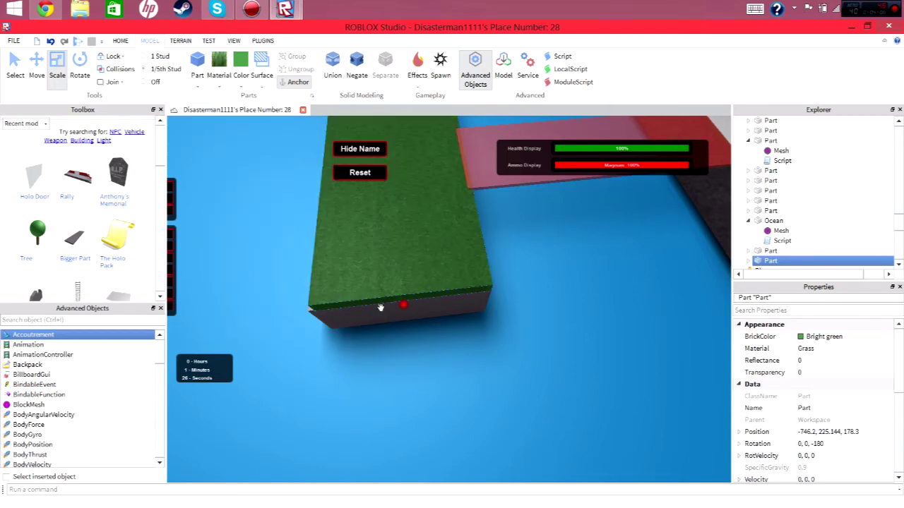
pyautogui.click(219, 87)
pyautogui.click(549, 388)
pyautogui.moveTo(548, 387); pyautogui.dragTo(549, 370, button='right')
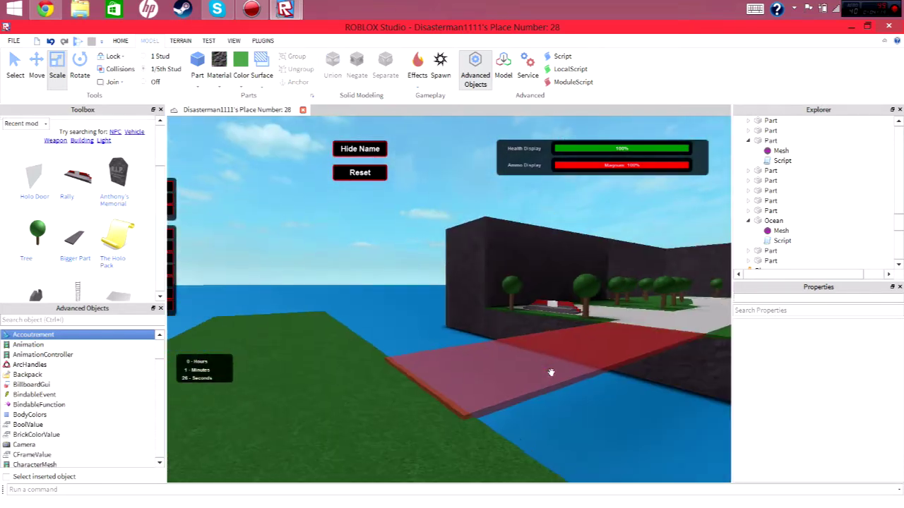
# Select the white path piece and move it onto the green island
pyautogui.click(653, 323)
pyautogui.scroll(3, 662, 319)
pyautogui.press('f')
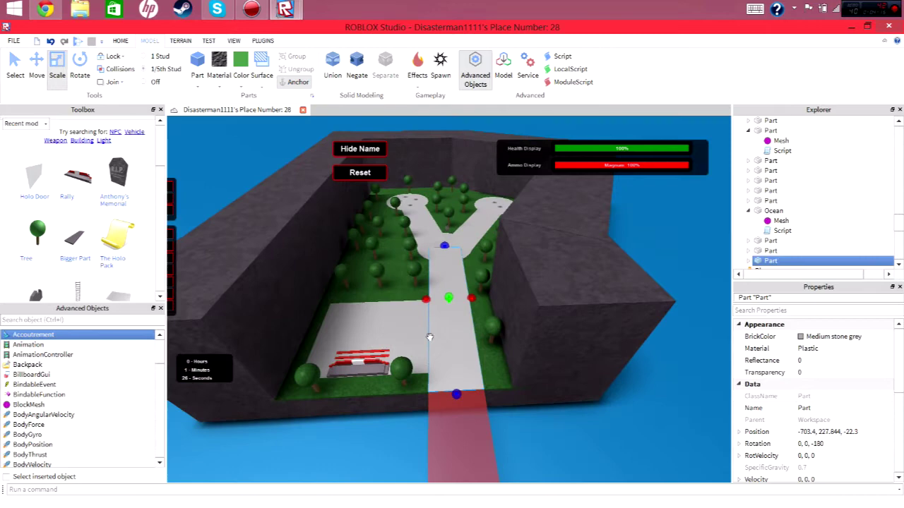
pyautogui.moveTo(489, 345); pyautogui.dragTo(541, 363)
pyautogui.moveTo(534, 346); pyautogui.dragTo(365, 297, button='right')
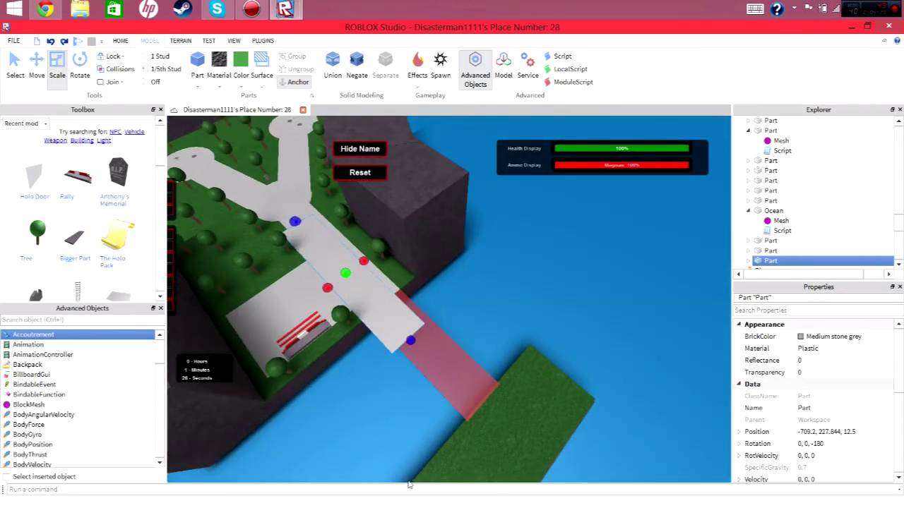
pyautogui.moveTo(361, 284)
pyautogui.mouseDown()
pyautogui.moveTo(586, 403)
pyautogui.moveTo(604, 465)
pyautogui.mouseUp()
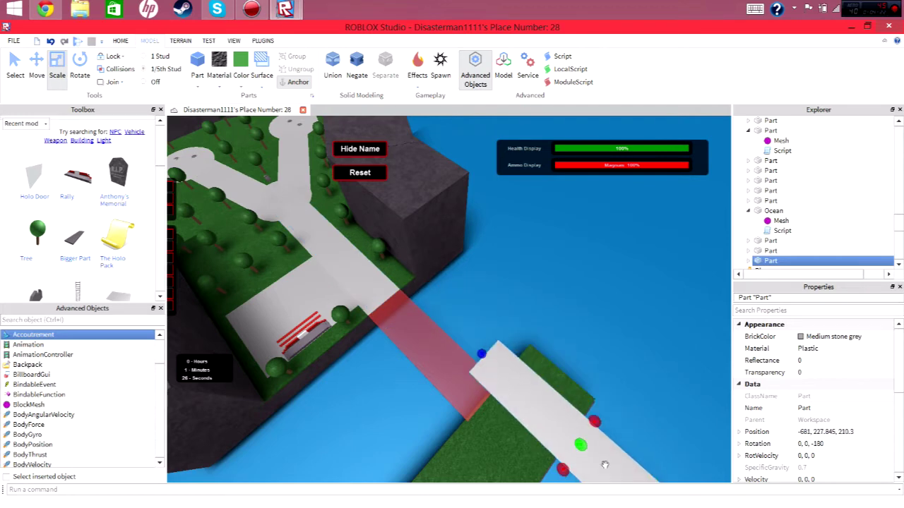
# Position the white slab on the grass by the red strip and stretch it along the ledge
pyautogui.moveTo(477, 363); pyautogui.dragTo(487, 374)
pyautogui.press('f')
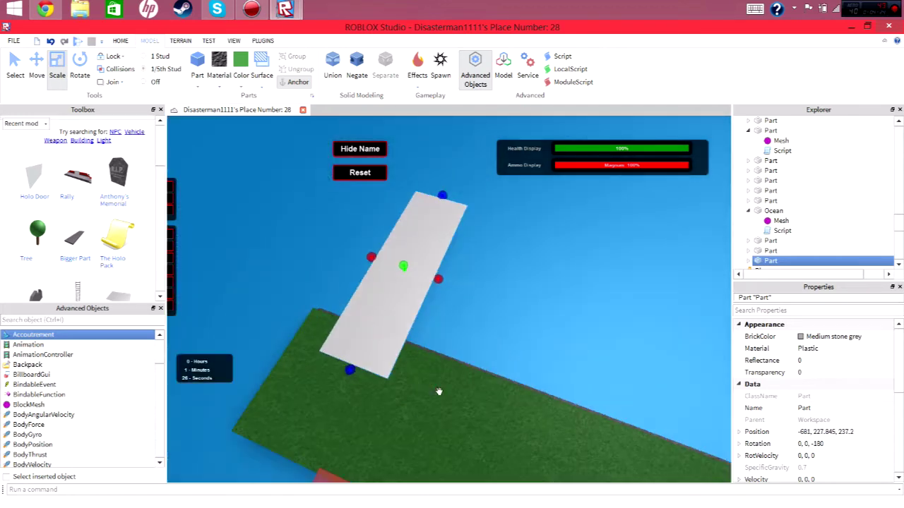
pyautogui.moveTo(438, 390); pyautogui.dragTo(438, 381, button='right')
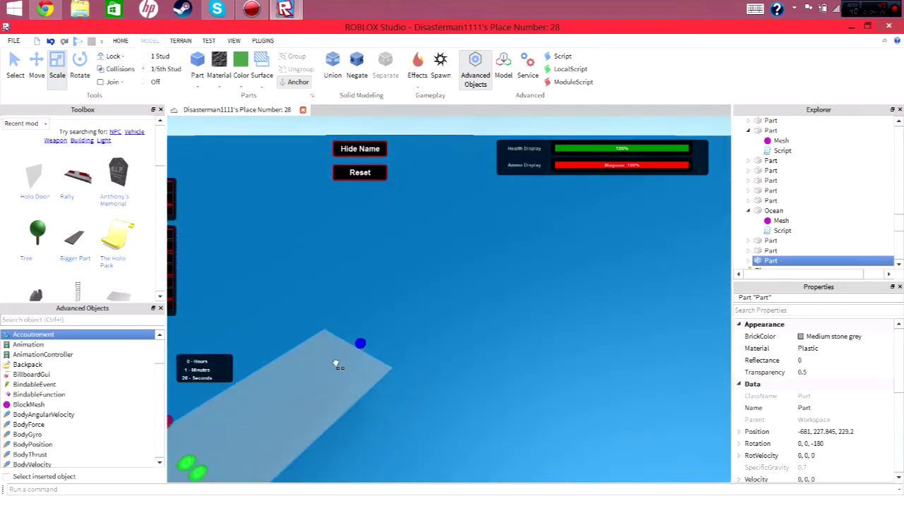
pyautogui.moveTo(335, 365); pyautogui.dragTo(320, 389)
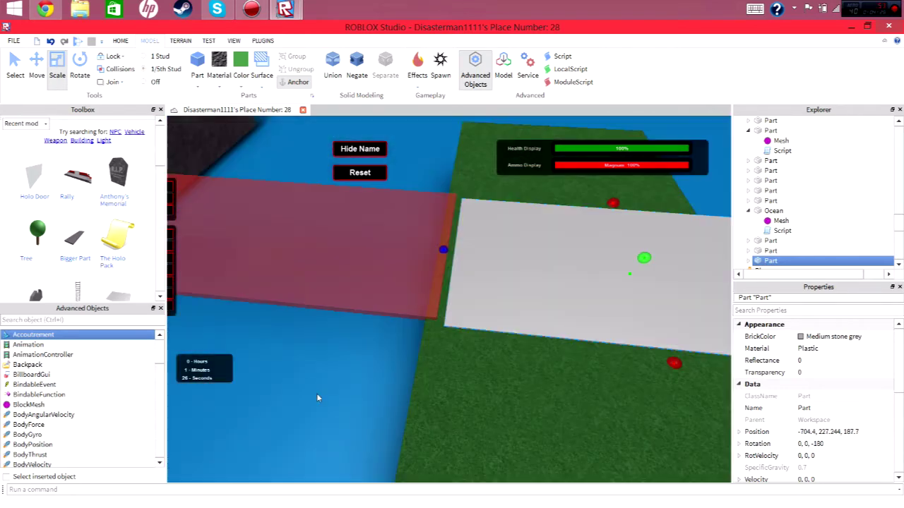
pyautogui.moveTo(320, 389); pyautogui.dragTo(446, 373, button='right')
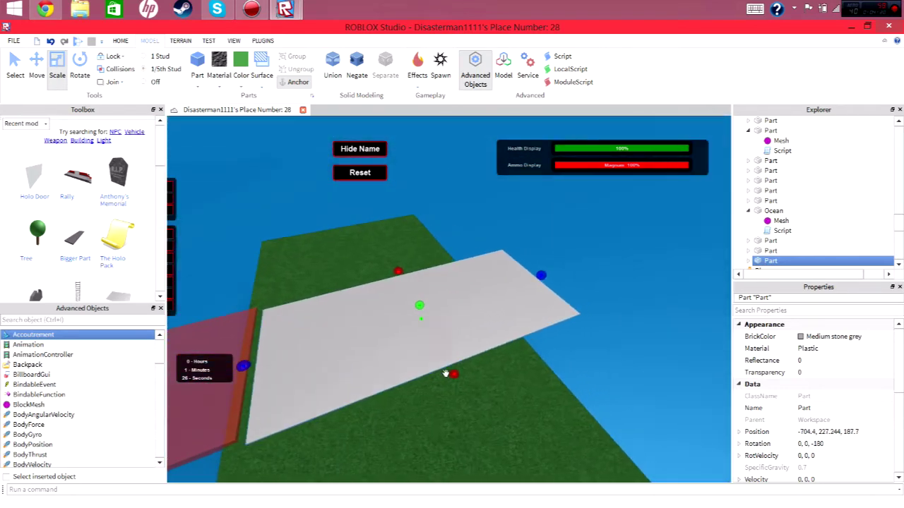
pyautogui.moveTo(445, 372); pyautogui.dragTo(449, 368)
pyautogui.scroll(3, 375, 362)
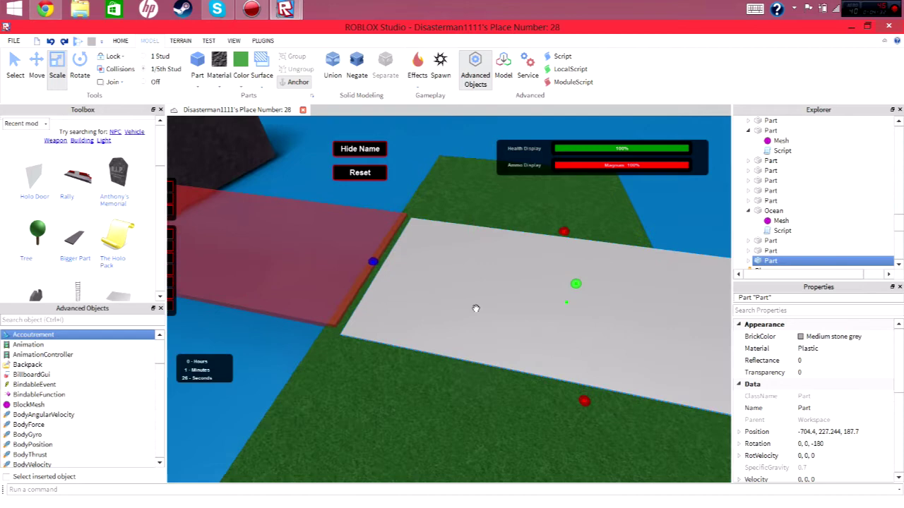
pyautogui.moveTo(596, 242); pyautogui.dragTo(358, 403)
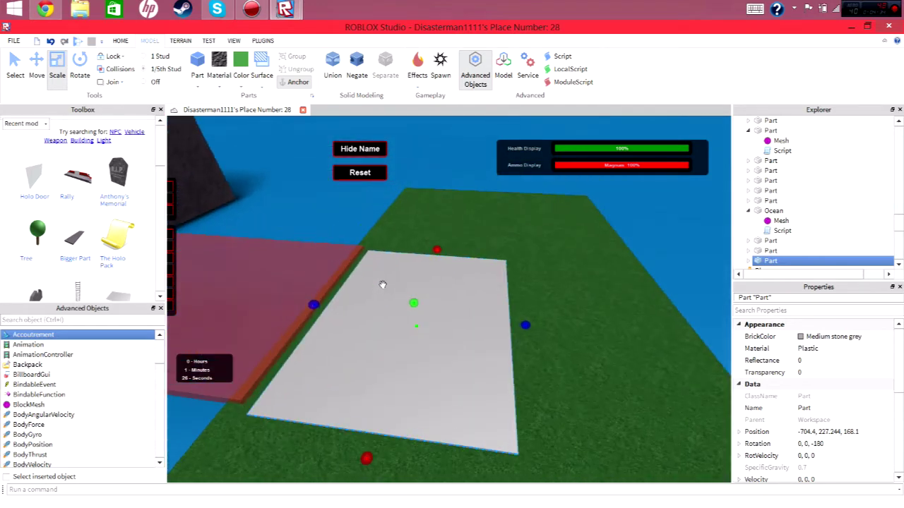
# Lay a second light grey slab on the ledge, toggling redo and undo to settle it
pyautogui.moveTo(358, 404); pyautogui.dragTo(513, 341, button='right')
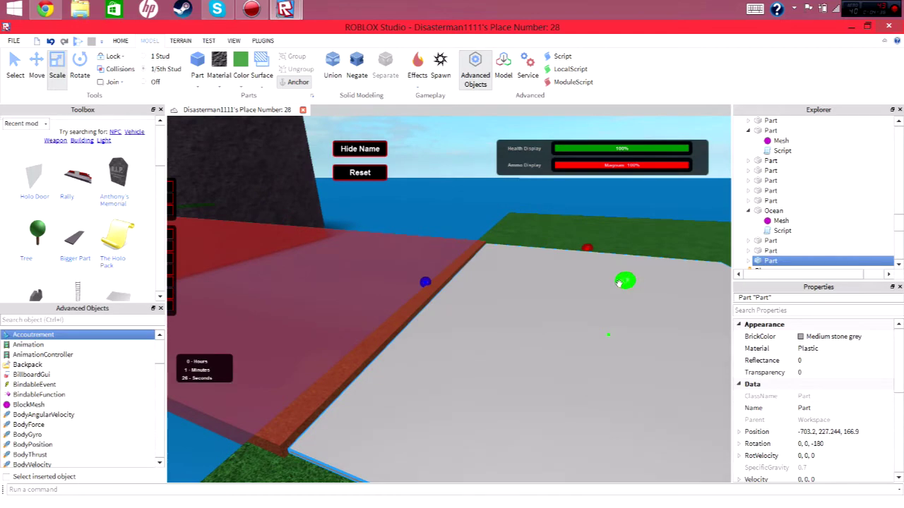
pyautogui.click(619, 283)
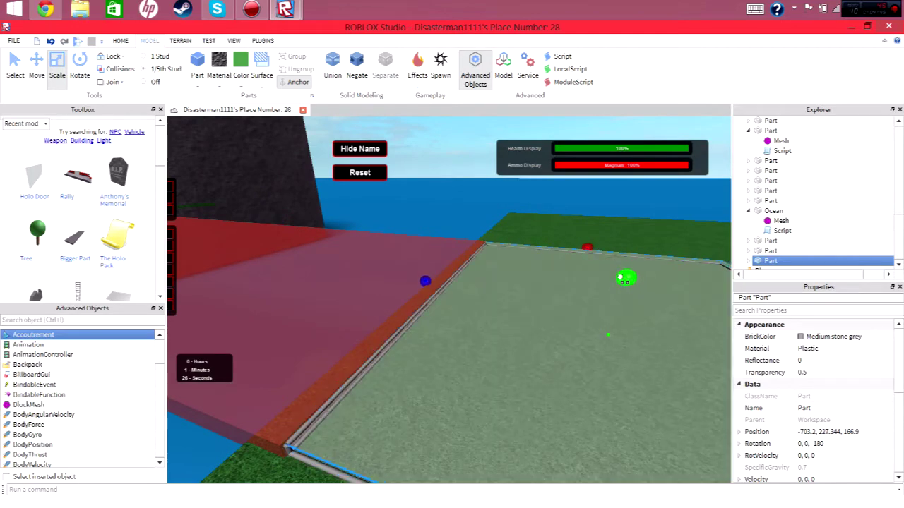
pyautogui.moveTo(620, 278)
pyautogui.mouseDown(button='right')
pyautogui.moveTo(506, 300)
pyautogui.moveTo(511, 245)
pyautogui.mouseUp(button='right')
pyautogui.hotkey('ctrl', 'y')
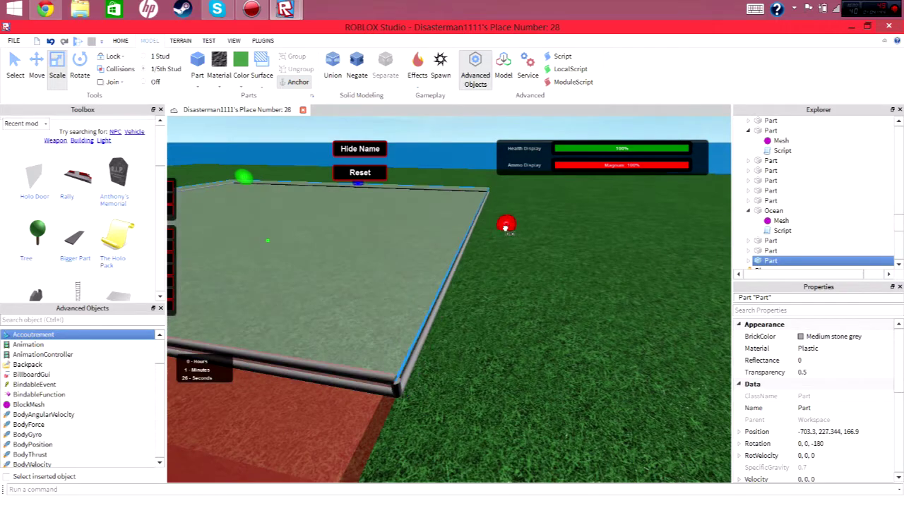
pyautogui.hotkey('ctrl', 'z')
pyautogui.moveTo(504, 228)
pyautogui.mouseDown(button='right')
pyautogui.moveTo(496, 233)
pyautogui.moveTo(546, 241)
pyautogui.mouseUp(button='right')
pyautogui.hotkey('ctrl', 'y')
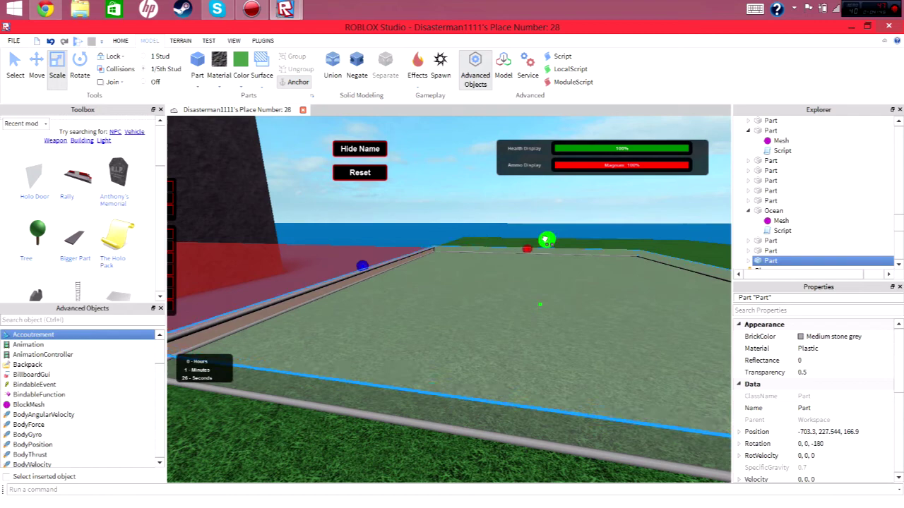
pyautogui.hotkey('ctrl', 'z')
# Check the grey slab's placement on the grass from closer and wider views
pyautogui.click(400, 226)
pyautogui.scroll(5, 400, 219)
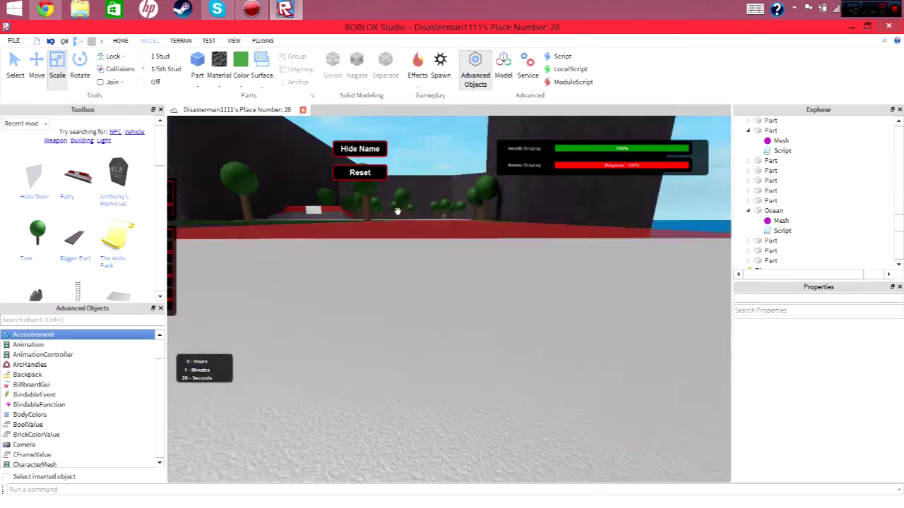
pyautogui.moveTo(400, 219); pyautogui.dragTo(397, 212, button='right')
pyautogui.scroll(3, 488, 334)
pyautogui.click(386, 302)
pyautogui.moveTo(380, 298); pyautogui.dragTo(400, 339, button='right')
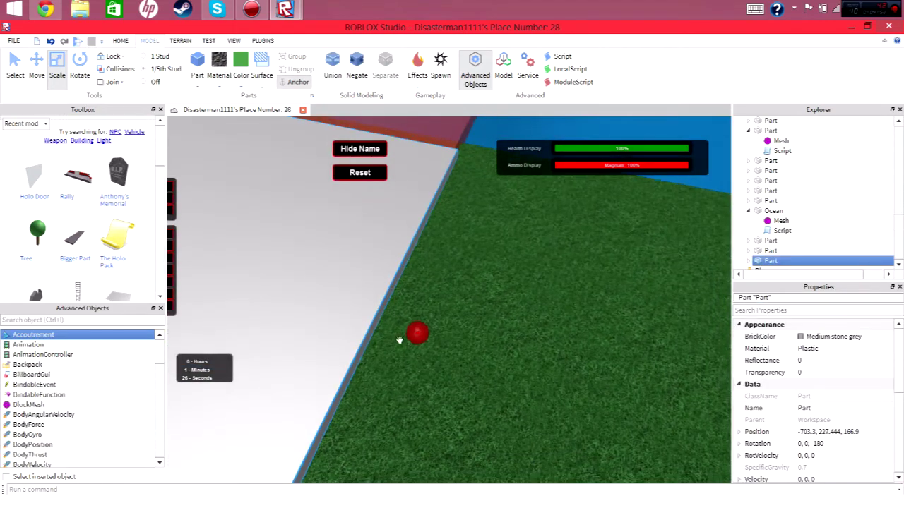
pyautogui.scroll(2, 413, 332)
pyautogui.scroll(-2, 413, 332)
pyautogui.scroll(-5, 413, 324)
pyautogui.click(367, 268)
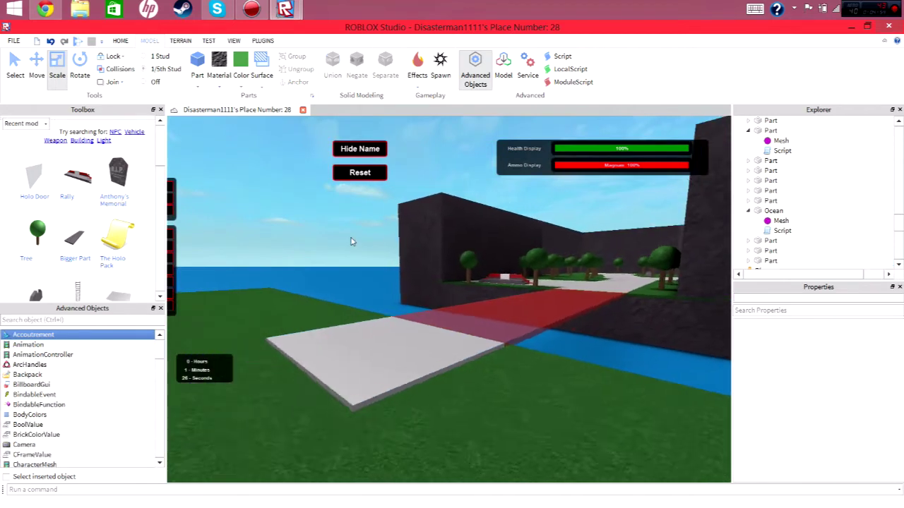
pyautogui.moveTo(367, 269)
pyautogui.mouseDown(button='right')
pyautogui.moveTo(349, 243)
pyautogui.moveTo(446, 257)
pyautogui.mouseUp(button='right')
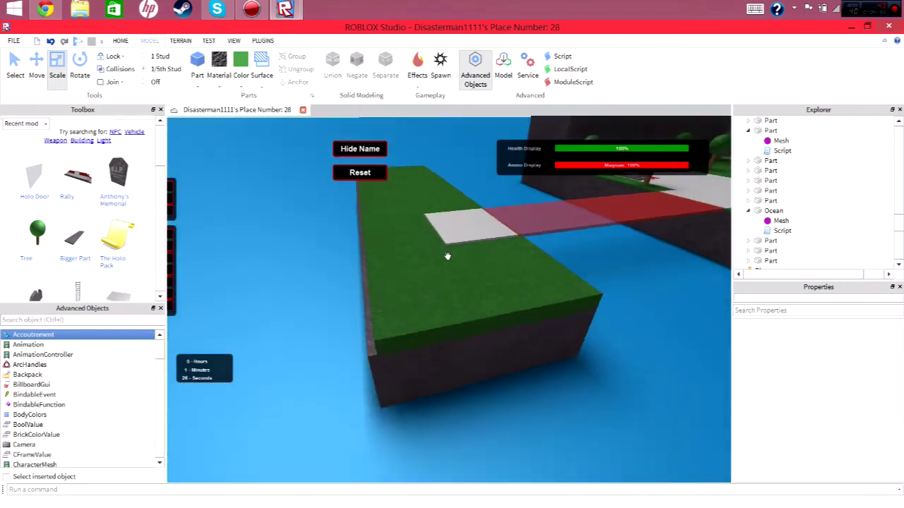
# Stretch the dark stone block under the grass ledge lengthwise
pyautogui.click(424, 233)
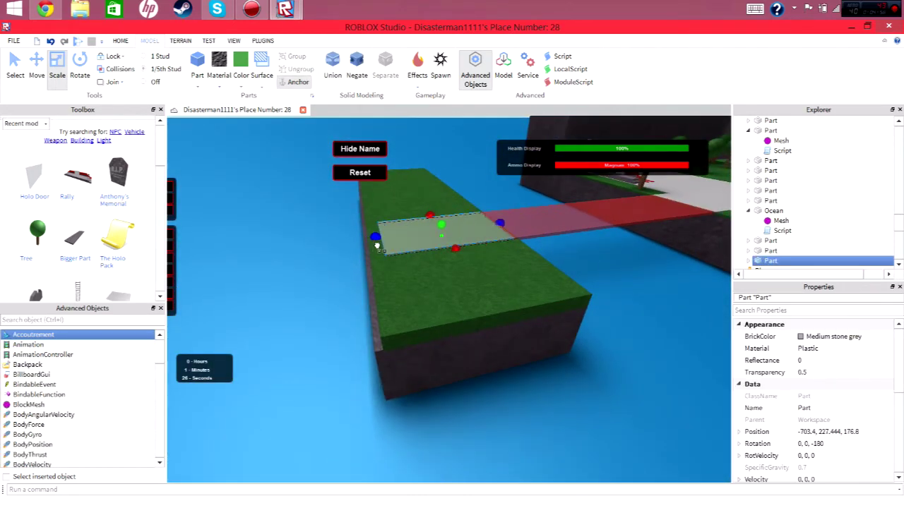
pyautogui.moveTo(433, 250); pyautogui.dragTo(447, 258, button='right')
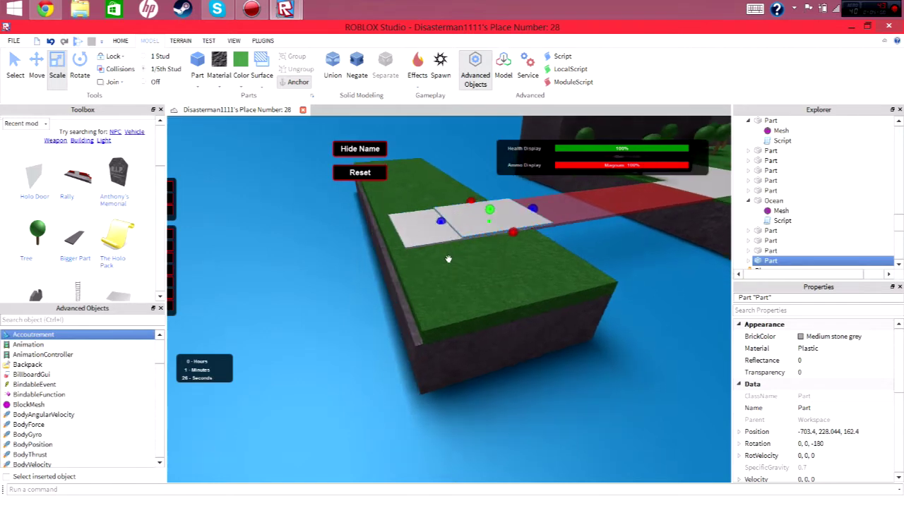
pyautogui.click(423, 314)
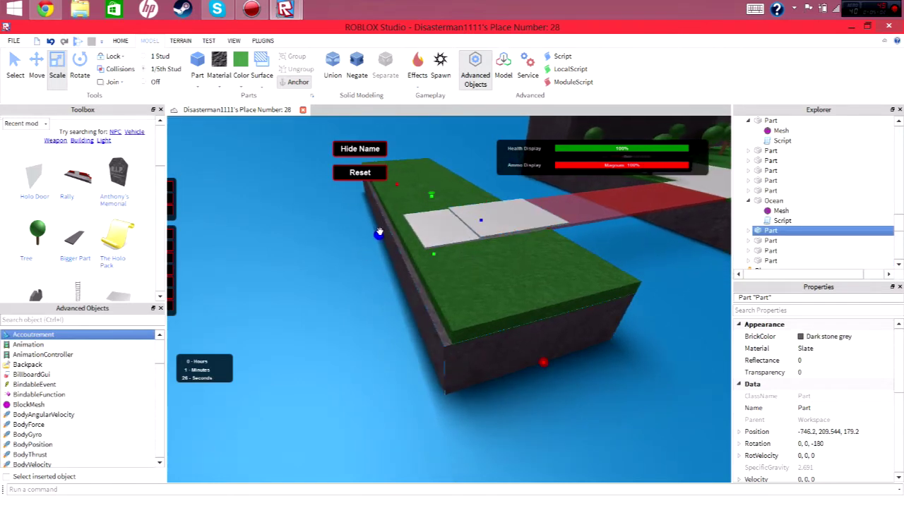
pyautogui.moveTo(380, 233); pyautogui.dragTo(385, 236)
pyautogui.click(351, 250)
pyautogui.scroll(-3, 78, 212)
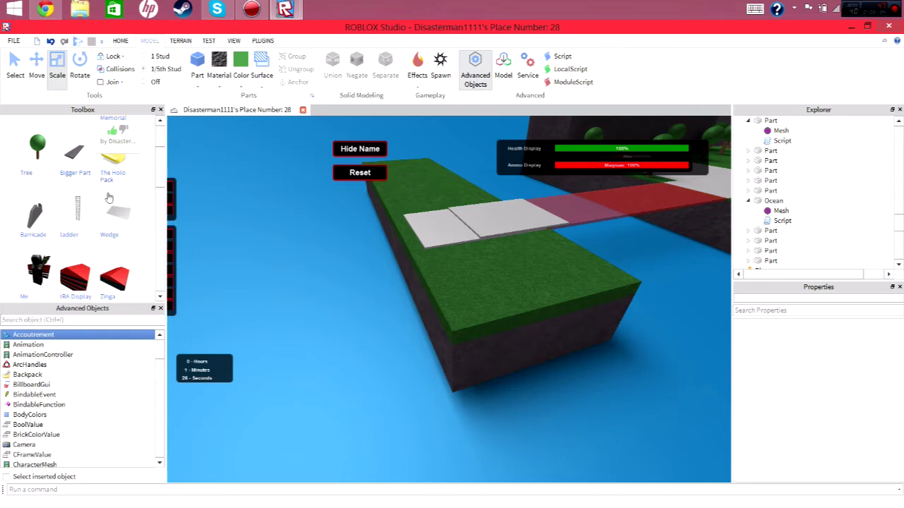
pyautogui.scroll(-3, 71, 205)
pyautogui.scroll(-3, 67, 198)
# Drop the 1-way Teleporters model beside the grass ledge, lowering its red pad to water level
pyautogui.moveTo(315, 211); pyautogui.dragTo(392, 249)
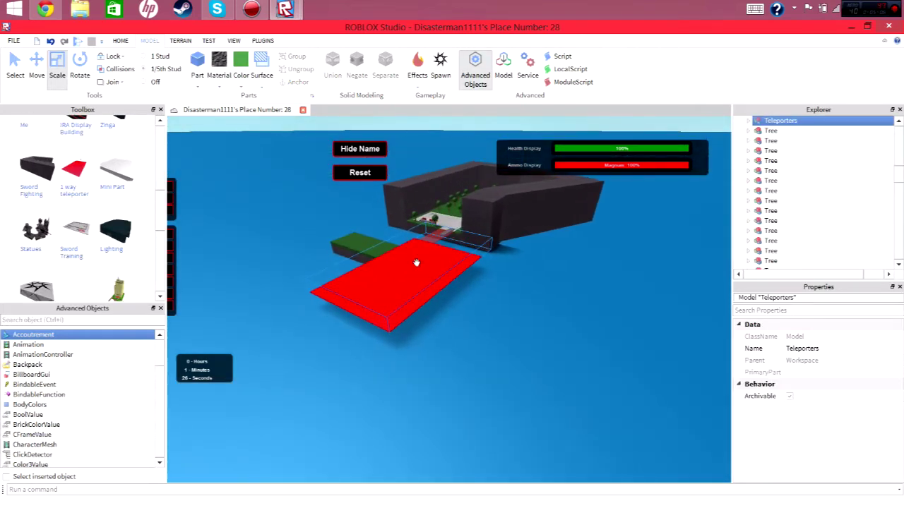
pyautogui.moveTo(392, 250); pyautogui.dragTo(375, 253)
pyautogui.moveTo(374, 253); pyautogui.dragTo(375, 253, button='right')
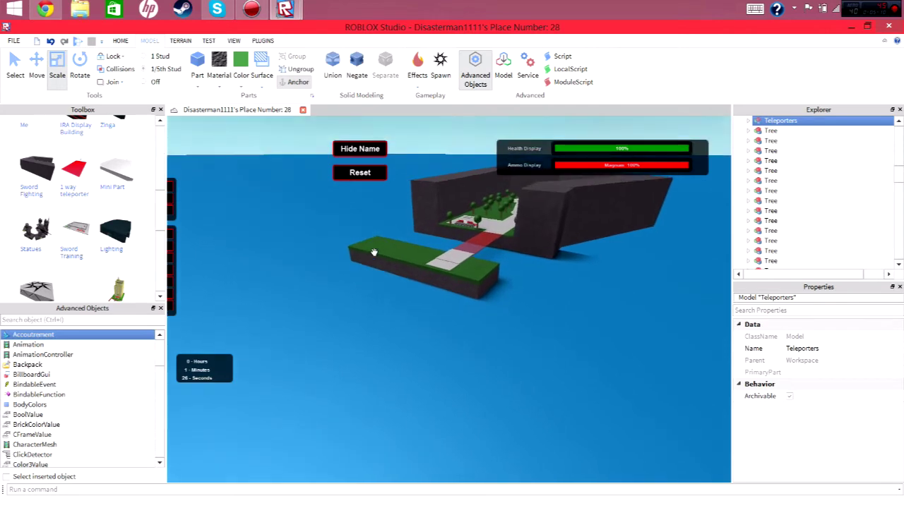
pyautogui.moveTo(375, 253); pyautogui.dragTo(387, 277)
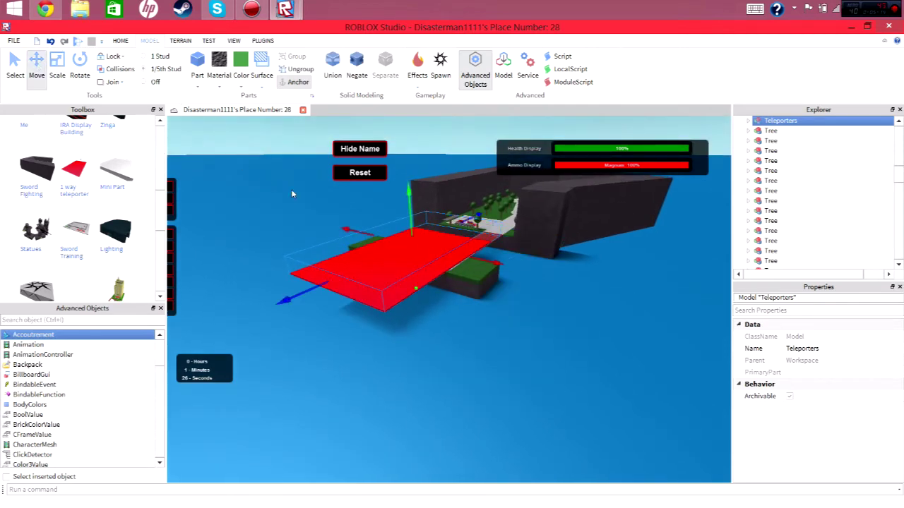
pyautogui.moveTo(323, 286); pyautogui.dragTo(279, 313)
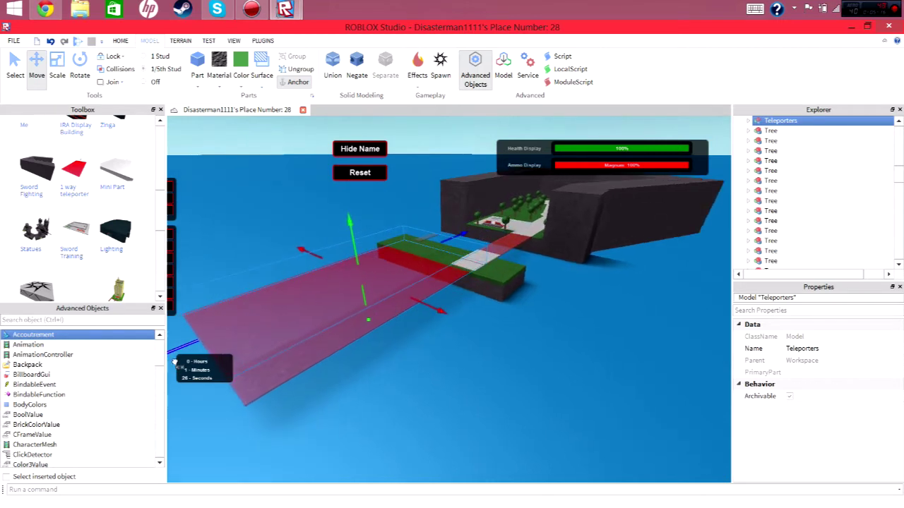
pyautogui.moveTo(354, 227); pyautogui.dragTo(366, 248)
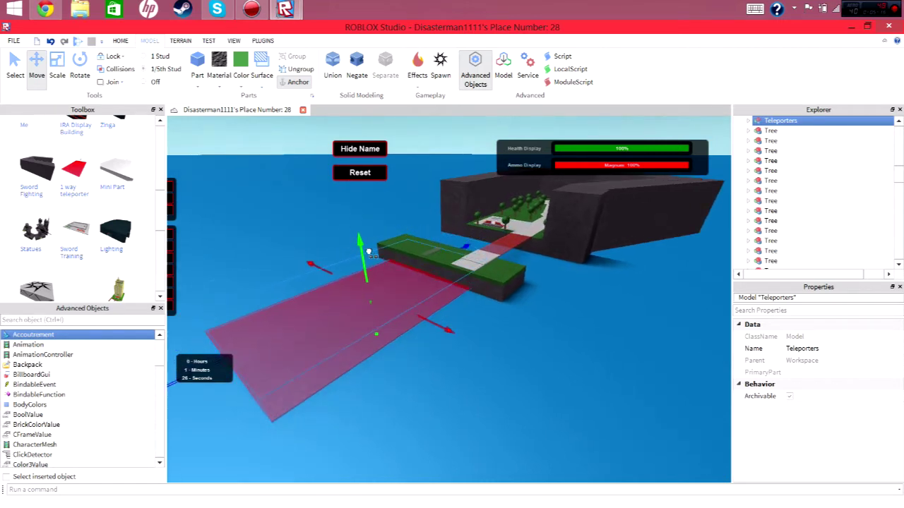
pyautogui.scroll(5, 369, 252)
pyautogui.scroll(5, 395, 249)
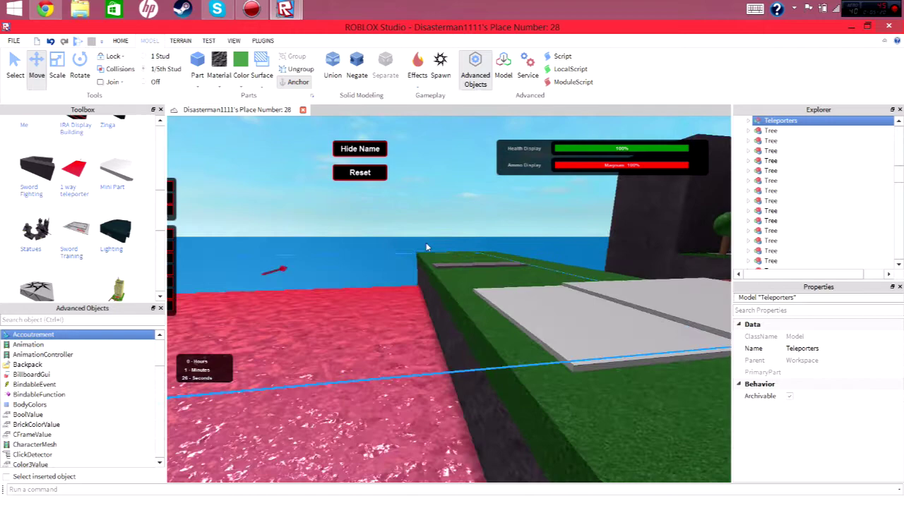
pyautogui.moveTo(426, 248)
pyautogui.mouseDown(button='right')
pyautogui.moveTo(471, 332)
pyautogui.moveTo(579, 383)
pyautogui.moveTo(582, 376)
pyautogui.moveTo(512, 313)
pyautogui.moveTo(511, 238)
pyautogui.moveTo(504, 295)
pyautogui.moveTo(329, 233)
pyautogui.mouseUp(button='right')
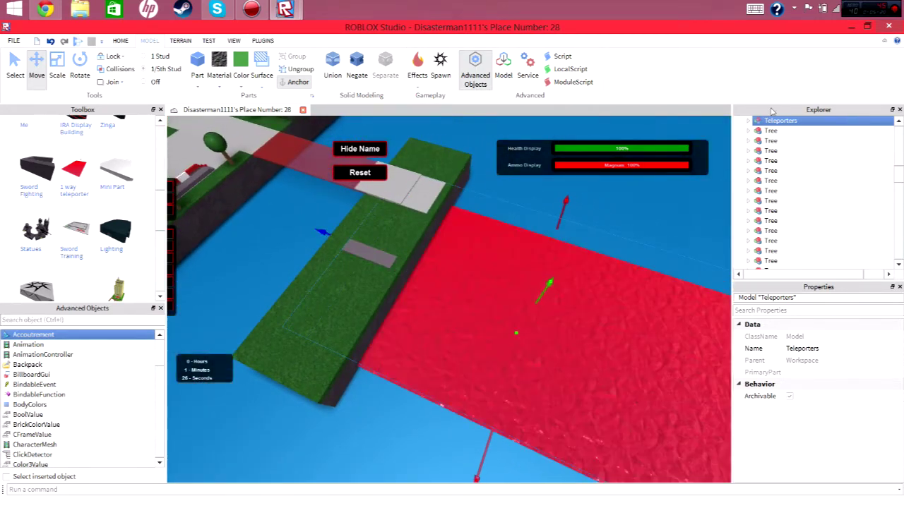
# Reposition the grey slab along the ledge beside the front slab
pyautogui.click(774, 142)
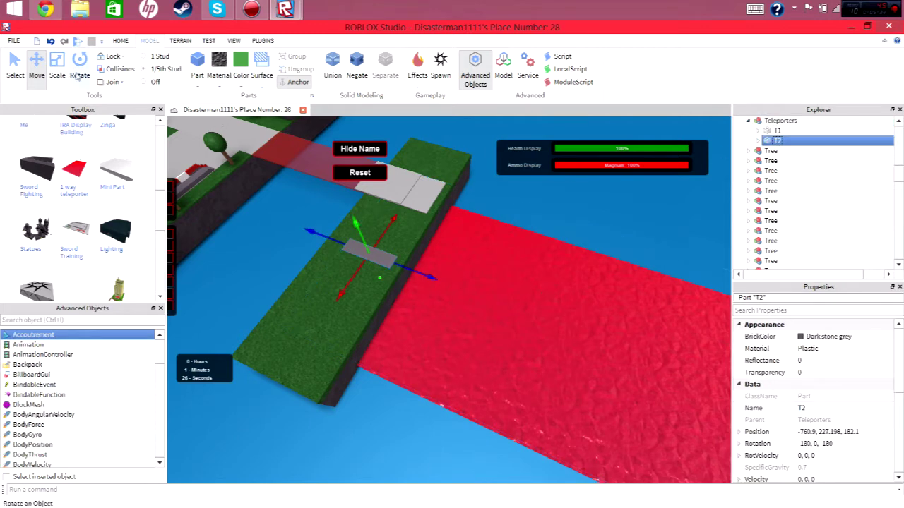
pyautogui.click(414, 204)
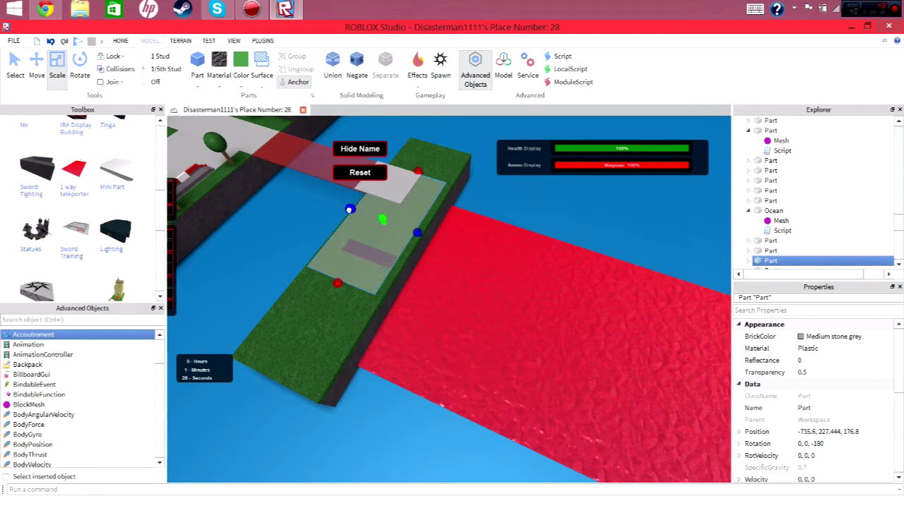
pyautogui.moveTo(365, 220); pyautogui.dragTo(363, 221, button='right')
pyautogui.moveTo(362, 221); pyautogui.dragTo(427, 219)
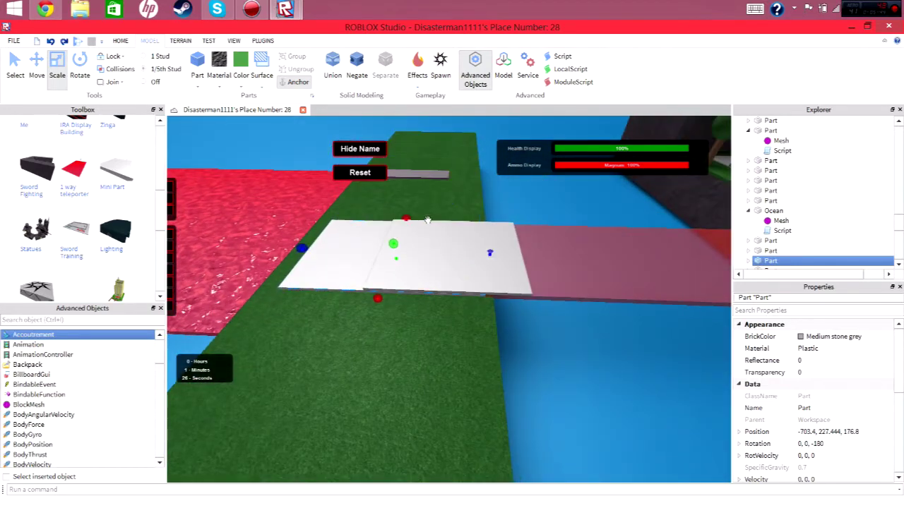
pyautogui.moveTo(518, 267); pyautogui.dragTo(432, 197)
pyautogui.scroll(5, 433, 198)
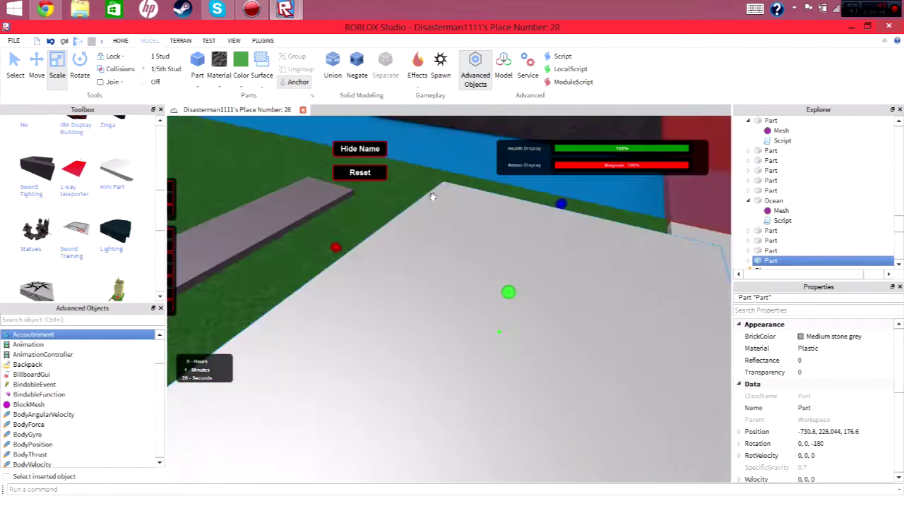
pyautogui.moveTo(437, 230); pyautogui.dragTo(355, 286)
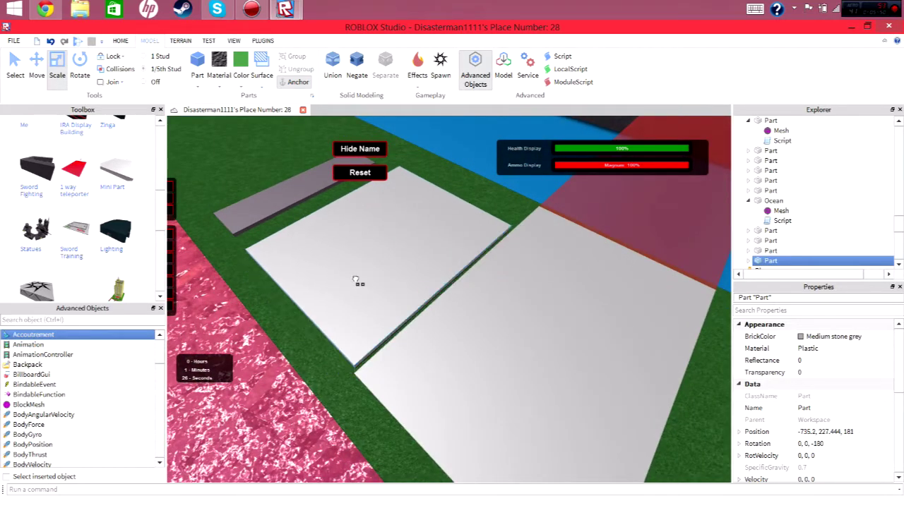
# Stretch the grey floor part lengthwise along the platform
pyautogui.moveTo(297, 312); pyautogui.dragTo(241, 315, button='right')
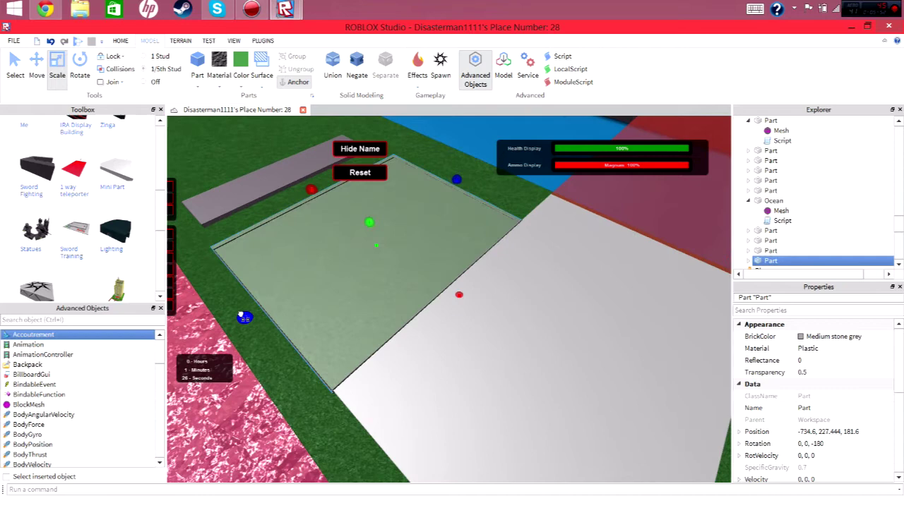
pyautogui.moveTo(243, 316); pyautogui.dragTo(310, 302)
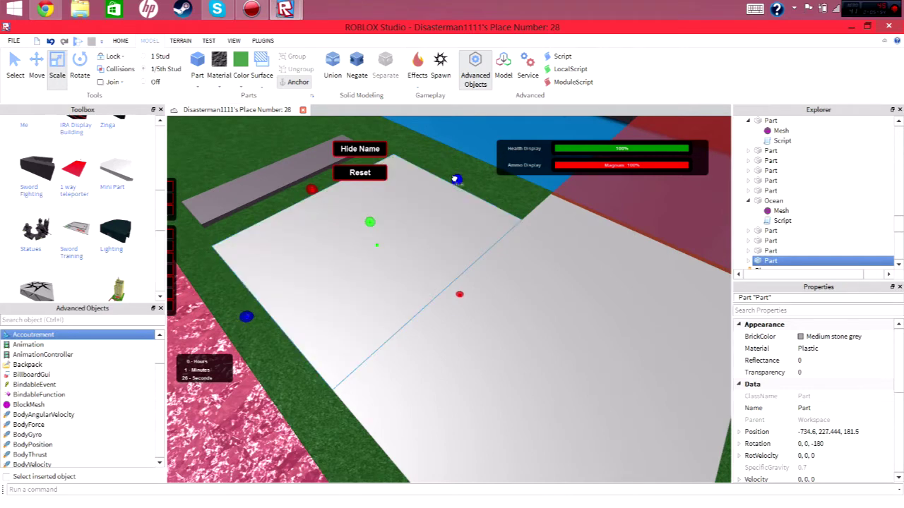
pyautogui.moveTo(457, 181); pyautogui.dragTo(417, 220)
pyautogui.scroll(-5, 423, 283)
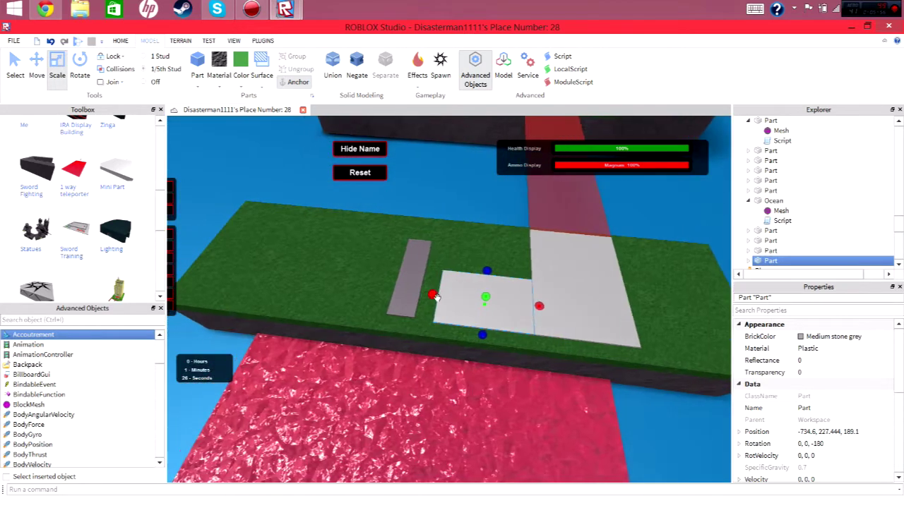
# Finish doubling the white path, then stretch the T2 pad wider across it
pyautogui.moveTo(432, 296); pyautogui.dragTo(217, 266)
pyautogui.click(414, 279)
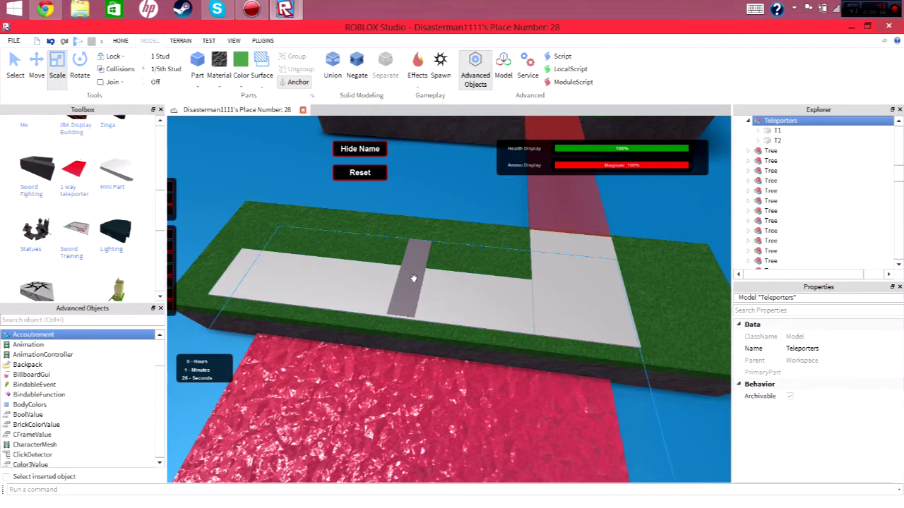
pyautogui.click(774, 140)
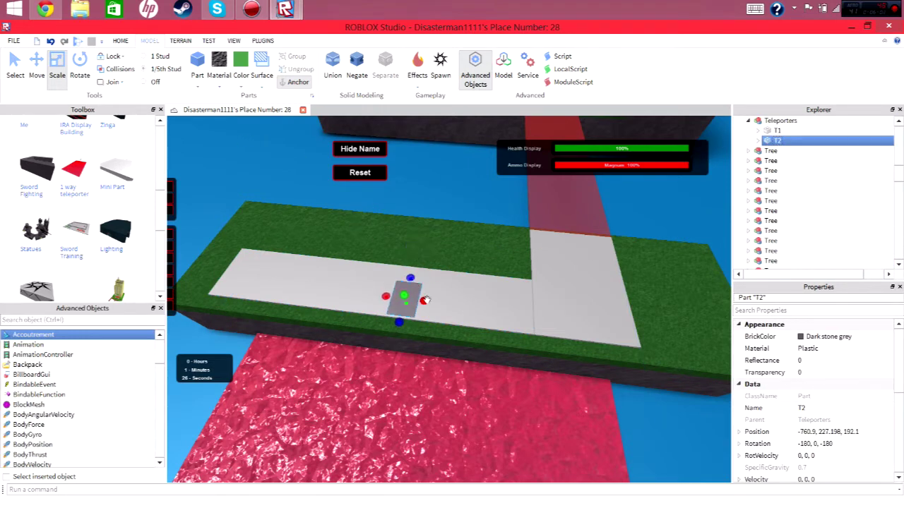
pyautogui.moveTo(386, 296); pyautogui.dragTo(334, 298)
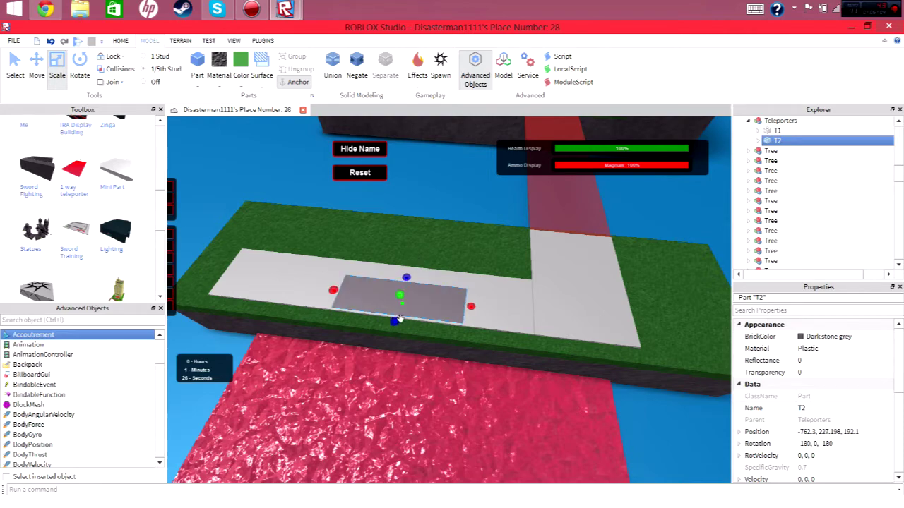
pyautogui.moveTo(401, 311); pyautogui.dragTo(428, 306, button='right')
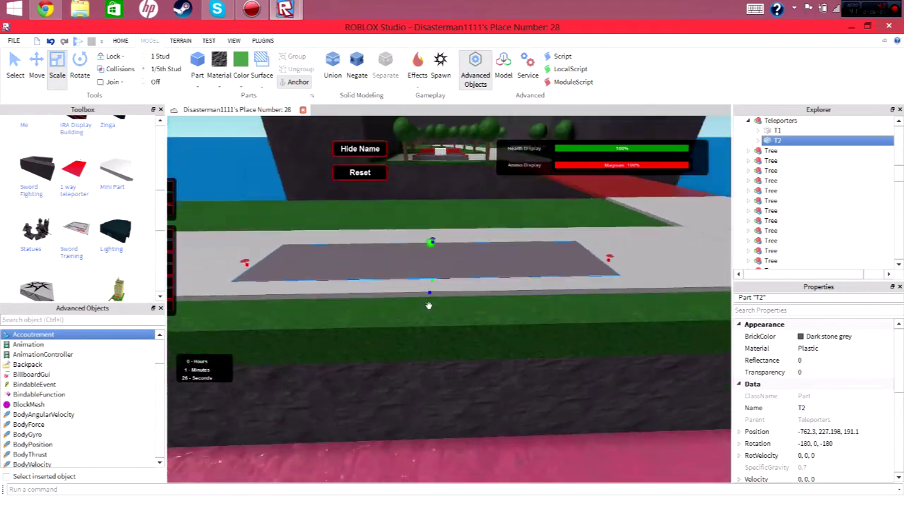
pyautogui.scroll(3, 429, 306)
pyautogui.moveTo(417, 200); pyautogui.dragTo(420, 206)
# Recolour the T2 pad Medium stone grey
pyautogui.click(244, 85)
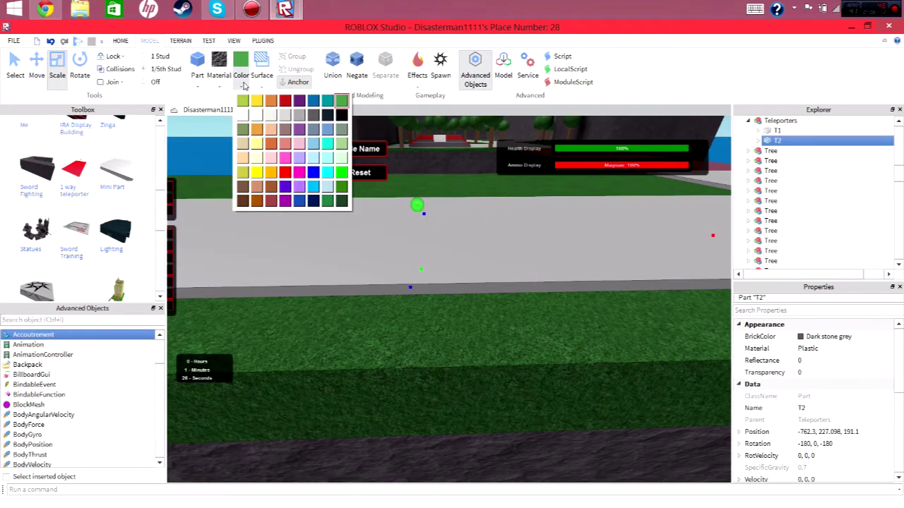
pyautogui.click(300, 117)
pyautogui.moveTo(300, 141); pyautogui.dragTo(277, 144, button='right')
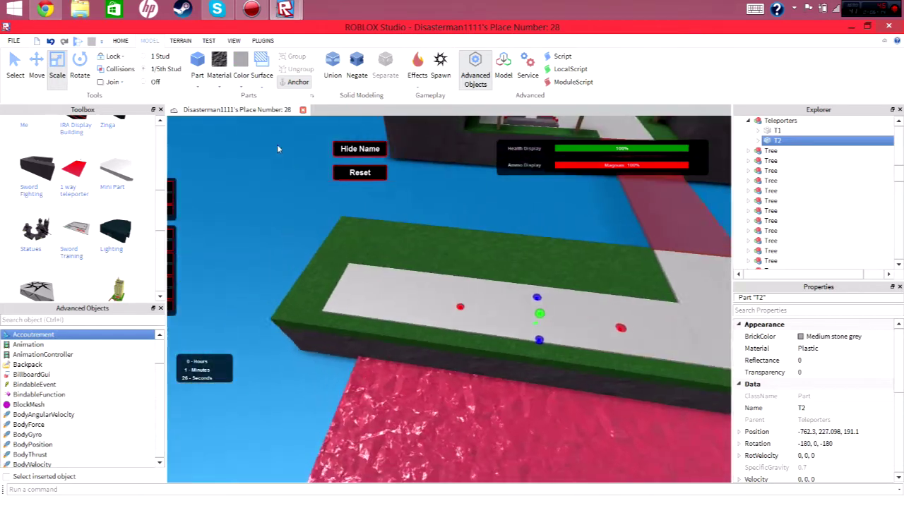
pyautogui.click(289, 202)
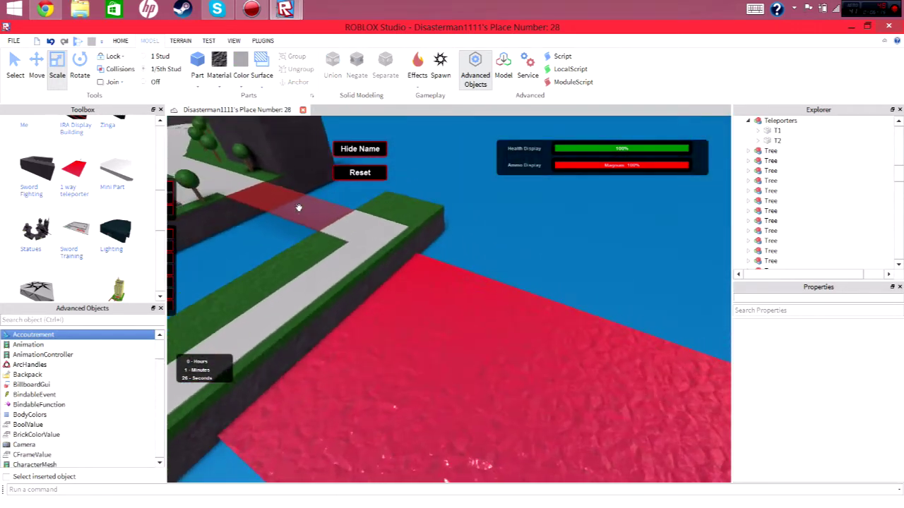
# Select the platform's dark stone part and try raising it, then undo
pyautogui.moveTo(299, 209); pyautogui.dragTo(310, 226, button='right')
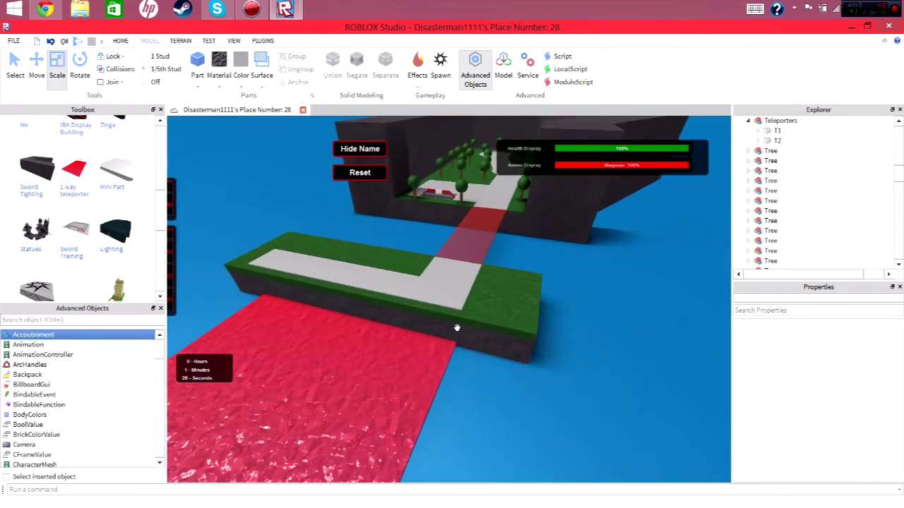
pyautogui.click(464, 332)
pyautogui.click(542, 222)
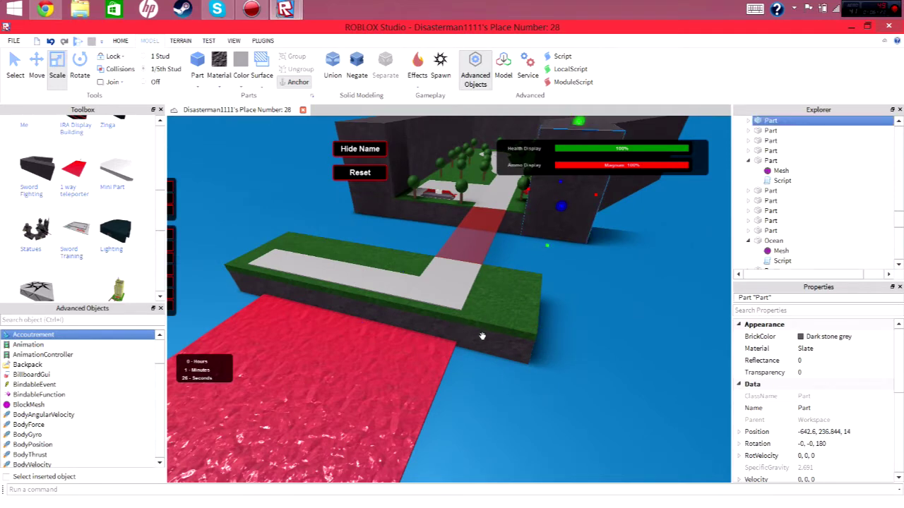
pyautogui.moveTo(482, 336); pyautogui.dragTo(480, 293)
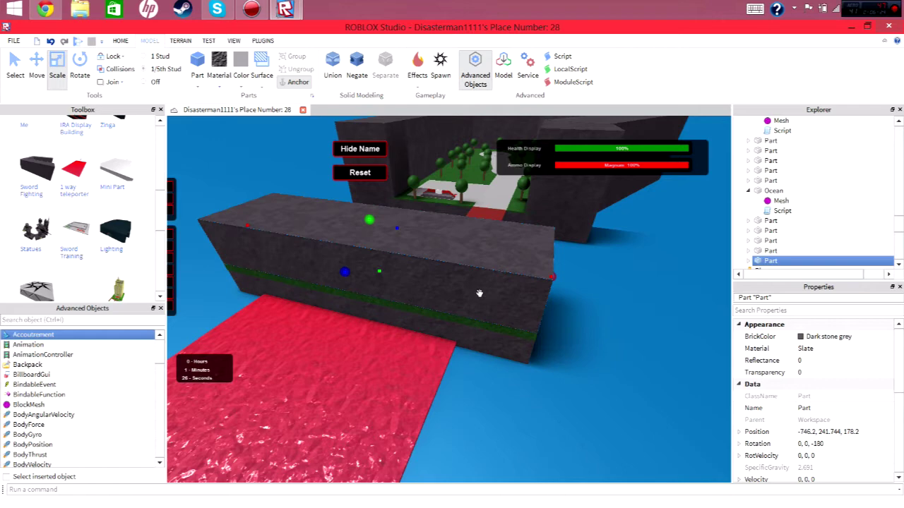
pyautogui.hotkey('ctrl', 'z')
# Duplicate the two grass platform pieces, group them into a model, and turn it 90°
pyautogui.click(483, 323)
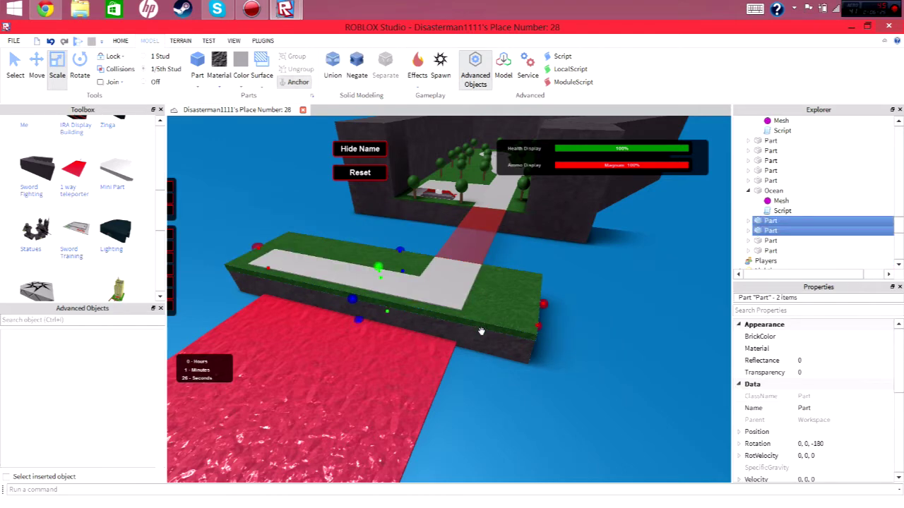
pyautogui.hotkey('ctrl', 'd')
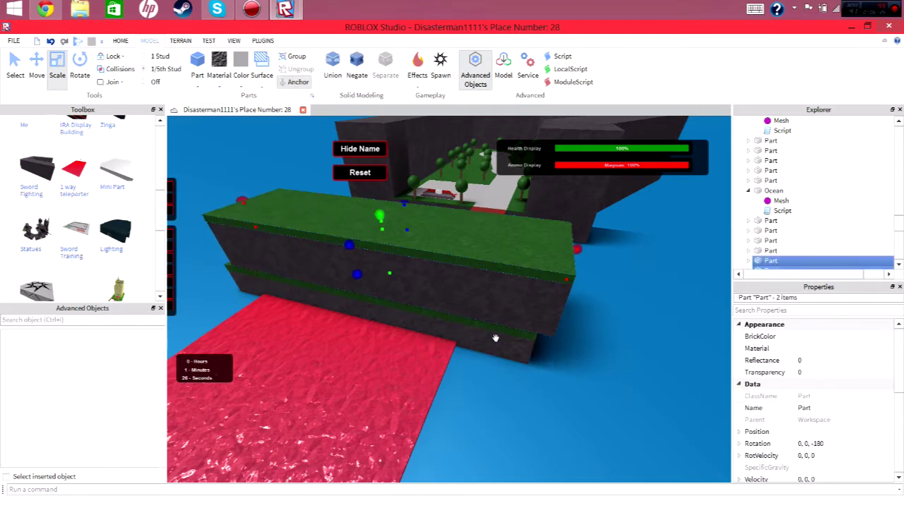
pyautogui.hotkey('ctrl', 'g')
pyautogui.hotkey('ctrl', 'r')
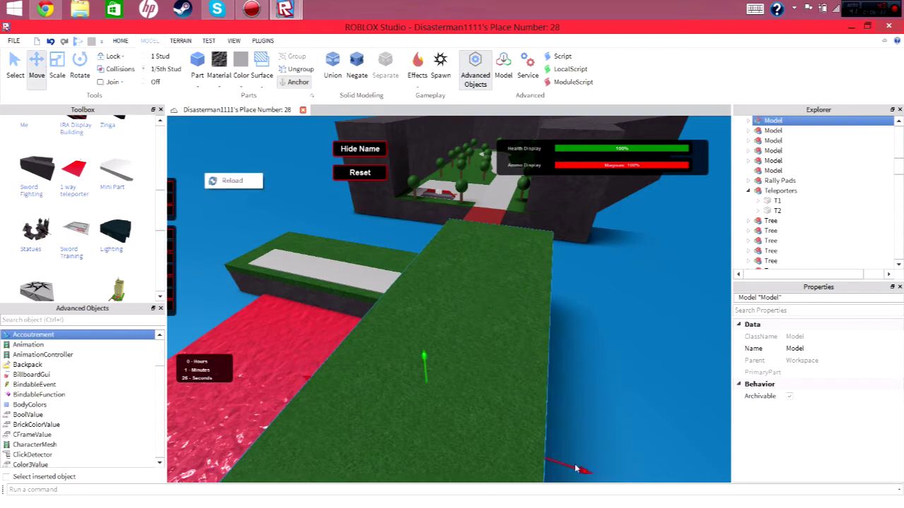
pyautogui.hotkey('ctrl', 'z')
# Lower and shift the grouped green strip into place beside the lava
pyautogui.moveTo(512, 419); pyautogui.dragTo(546, 266, button='right')
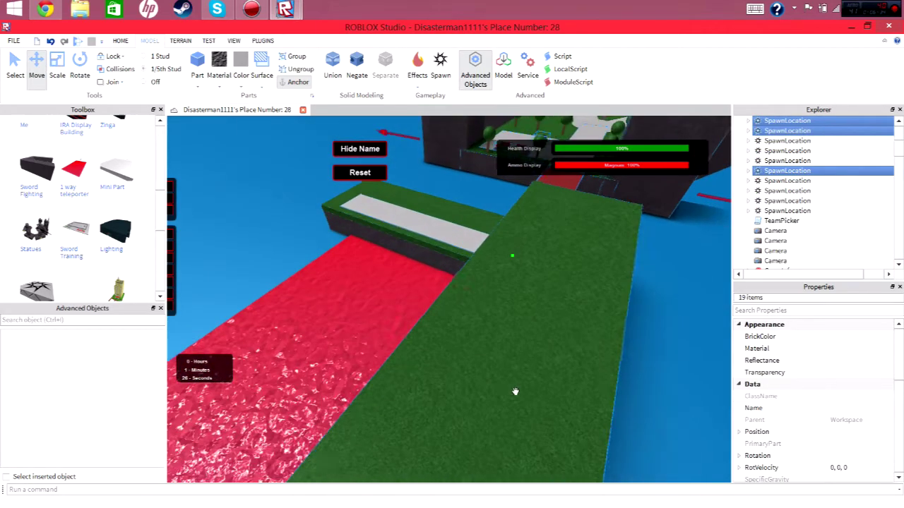
pyautogui.click(545, 267)
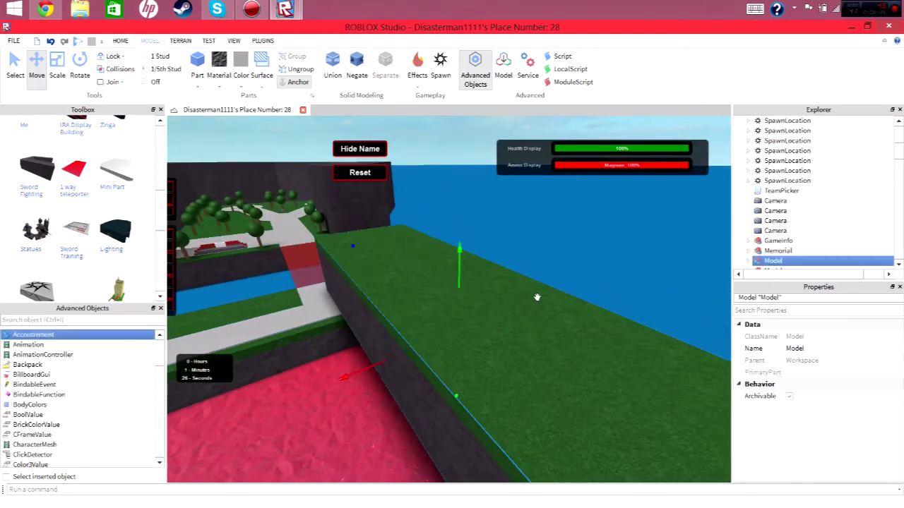
pyautogui.moveTo(539, 297)
pyautogui.mouseDown(button='right')
pyautogui.moveTo(570, 297)
pyautogui.moveTo(497, 241)
pyautogui.mouseUp(button='right')
pyautogui.moveTo(498, 241); pyautogui.dragTo(498, 328)
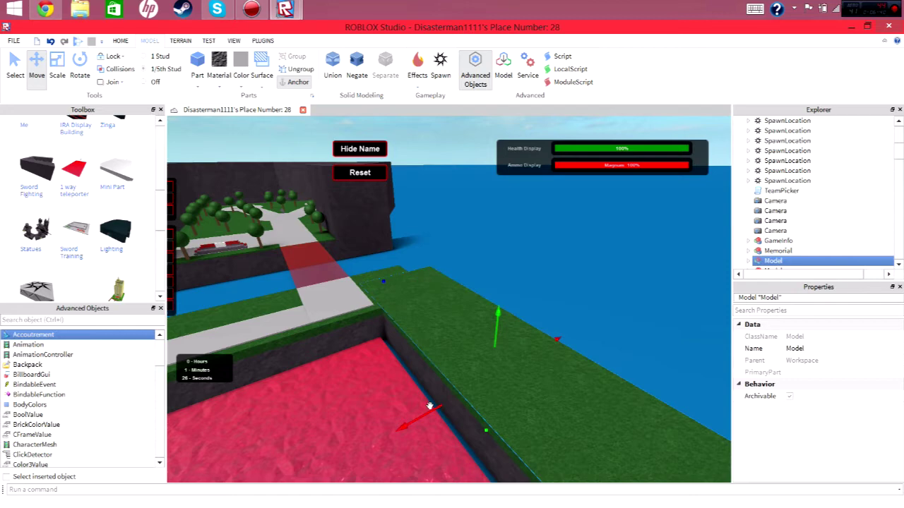
pyautogui.moveTo(429, 407); pyautogui.dragTo(424, 353)
pyautogui.scroll(5, 424, 300)
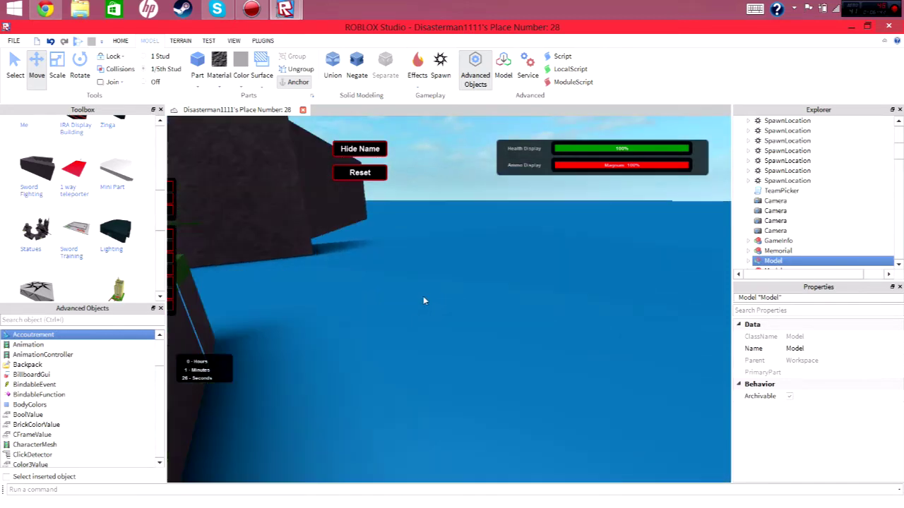
pyautogui.moveTo(424, 301); pyautogui.dragTo(357, 286, button='right')
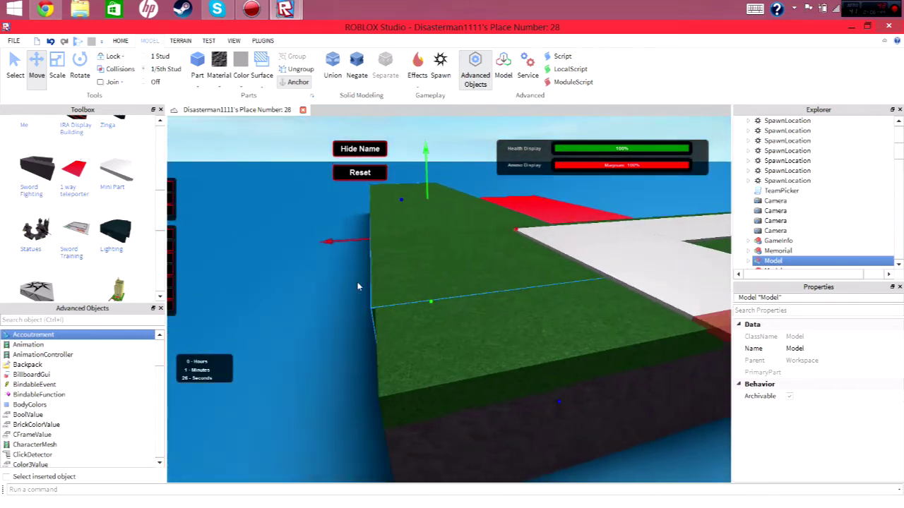
pyautogui.scroll(5, 346, 242)
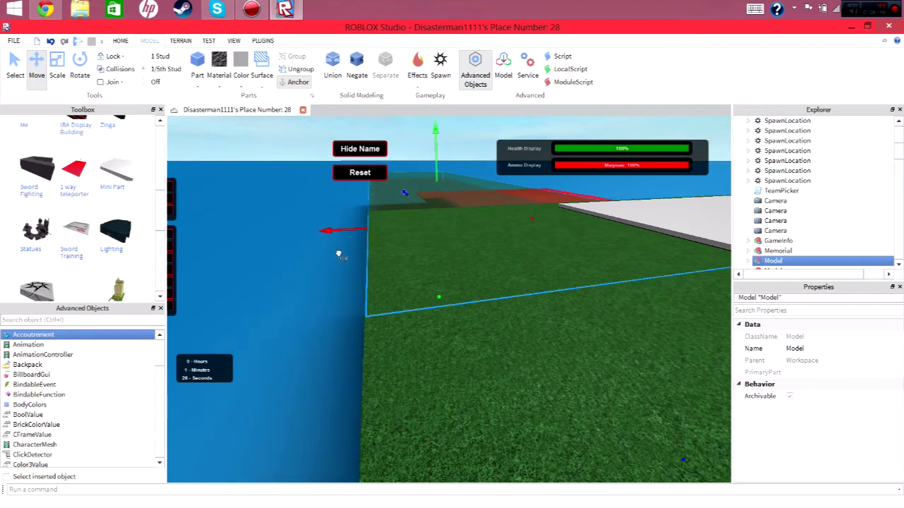
pyautogui.click(315, 258)
pyautogui.moveTo(316, 258)
pyautogui.mouseDown(button='right')
pyautogui.moveTo(322, 272)
pyautogui.moveTo(456, 304)
pyautogui.mouseUp(button='right')
pyautogui.scroll(-3, 321, 272)
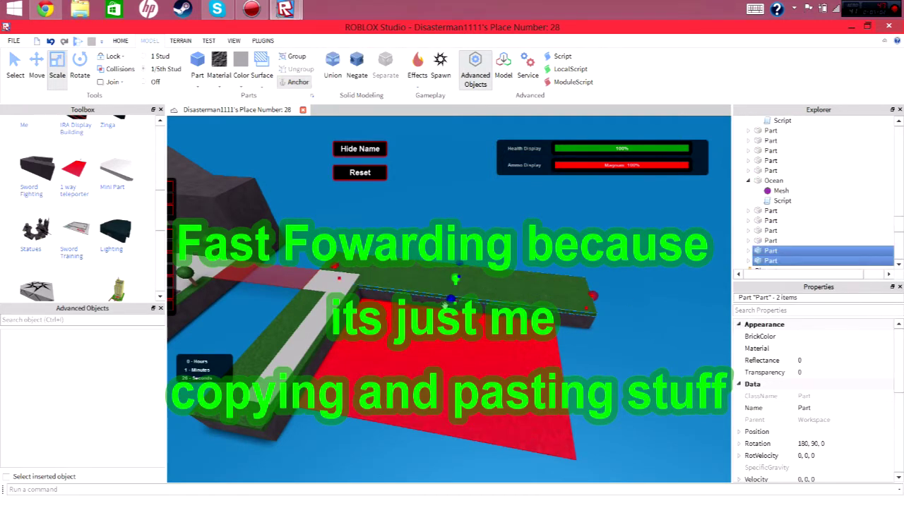
# Paste several copies of the lava-and-grass model and position them around the pit
pyautogui.hotkey('ctrl', 'v')
pyautogui.hotkey('ctrl', '2')
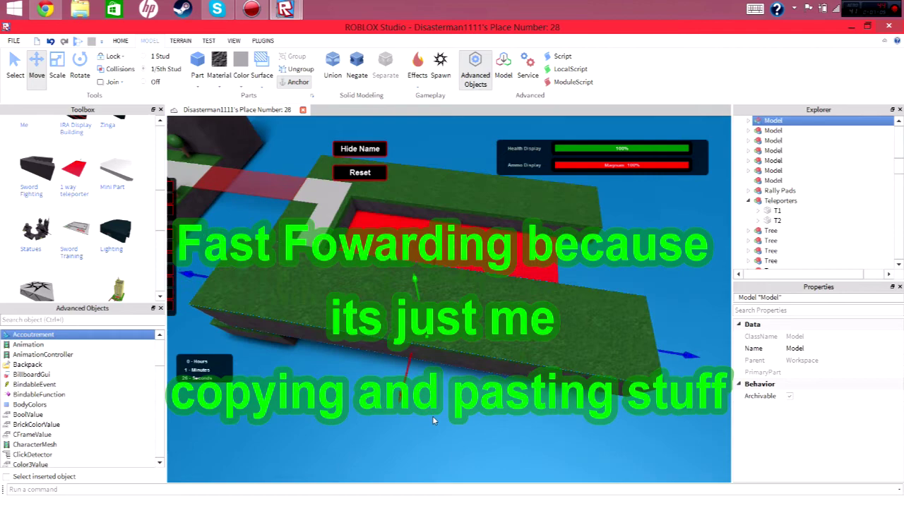
pyautogui.moveTo(421, 438); pyautogui.dragTo(424, 396, button='right')
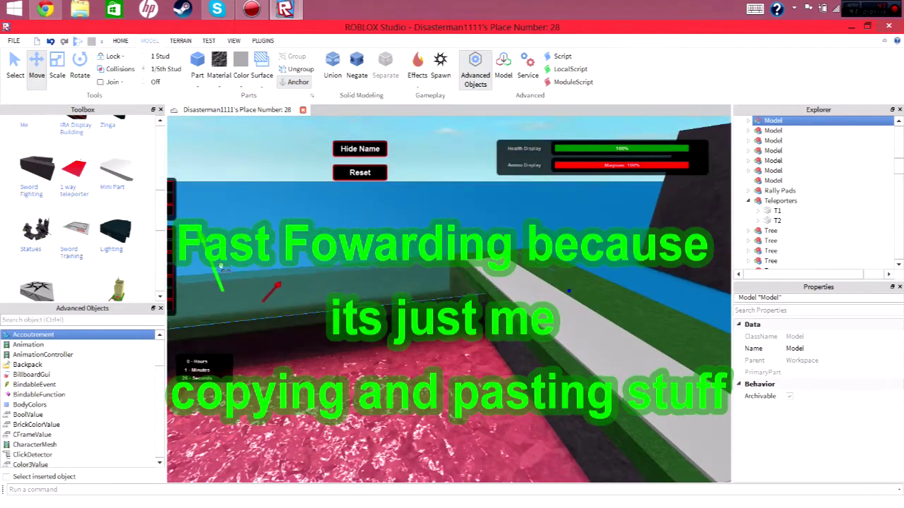
pyautogui.moveTo(217, 273)
pyautogui.mouseDown(button='right')
pyautogui.moveTo(359, 264)
pyautogui.moveTo(389, 277)
pyautogui.moveTo(380, 279)
pyautogui.moveTo(403, 276)
pyautogui.mouseUp(button='right')
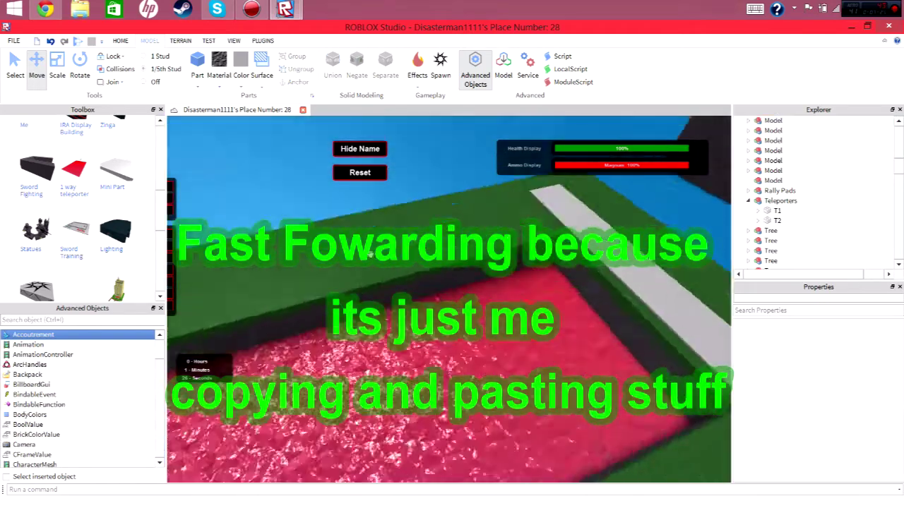
pyautogui.hotkey('ctrl', 'v')
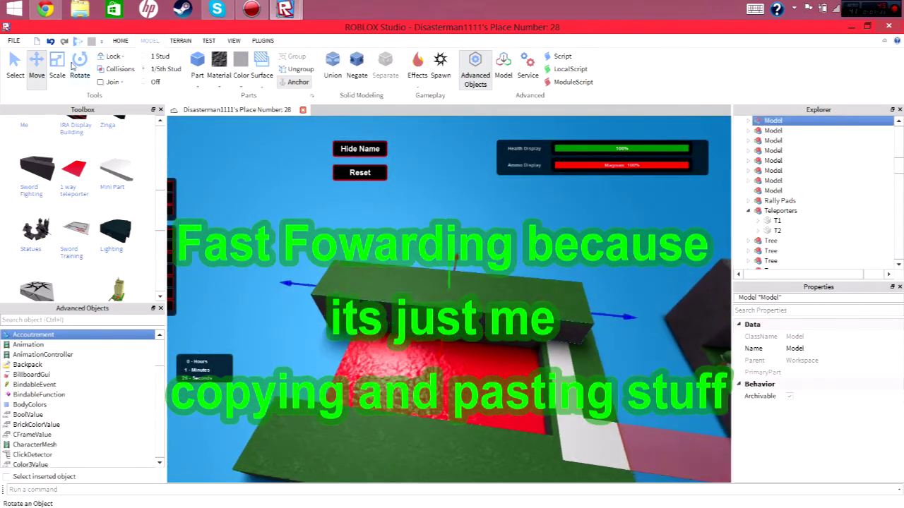
pyautogui.moveTo(424, 453); pyautogui.dragTo(332, 417)
pyautogui.hotkey('ctrl', '2')
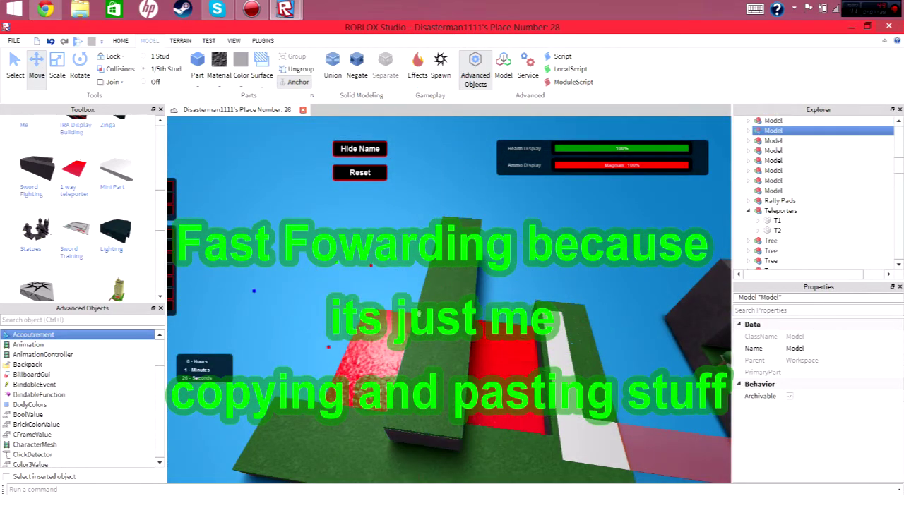
pyautogui.hotkey('ctrl', 'v')
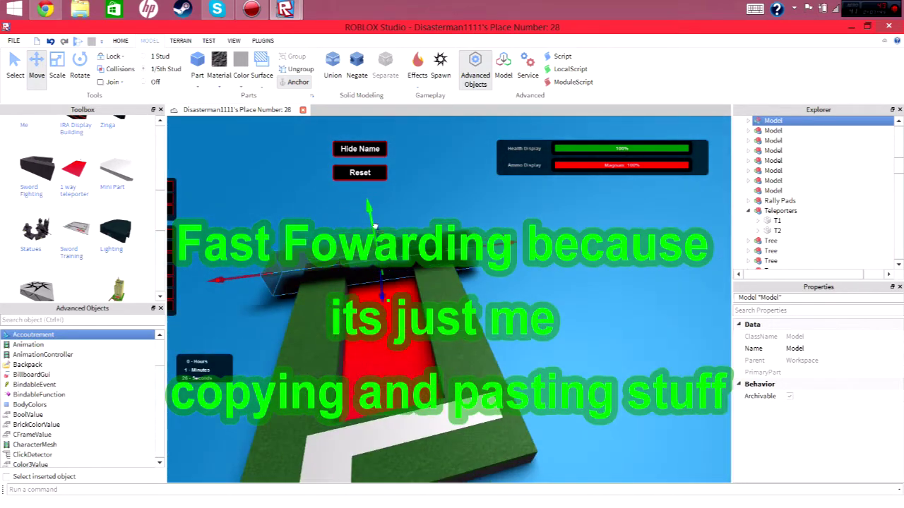
pyautogui.scroll(5, 375, 227)
pyautogui.moveTo(375, 227); pyautogui.dragTo(339, 212, button='right')
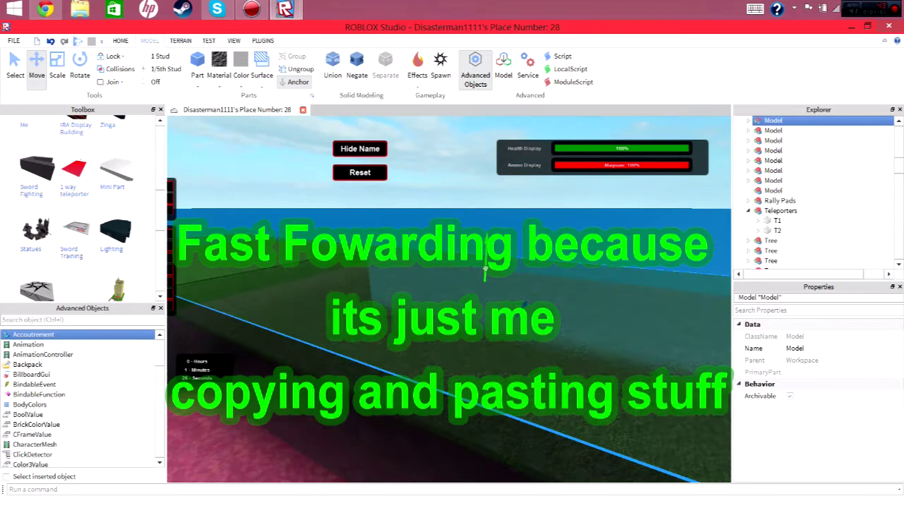
pyautogui.moveTo(335, 199); pyautogui.dragTo(335, 199, button='right')
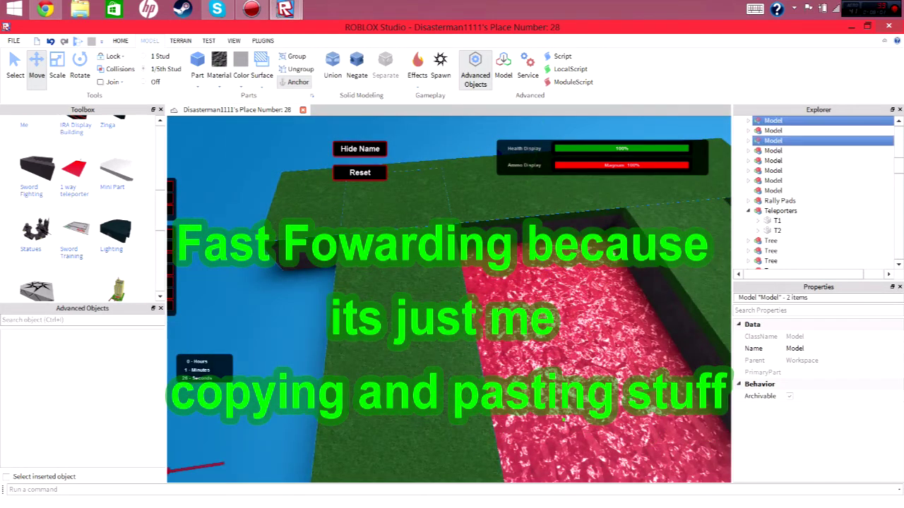
# Move a platform part along the ledge and pick out the surrounding slate wall parts
pyautogui.click(680, 259)
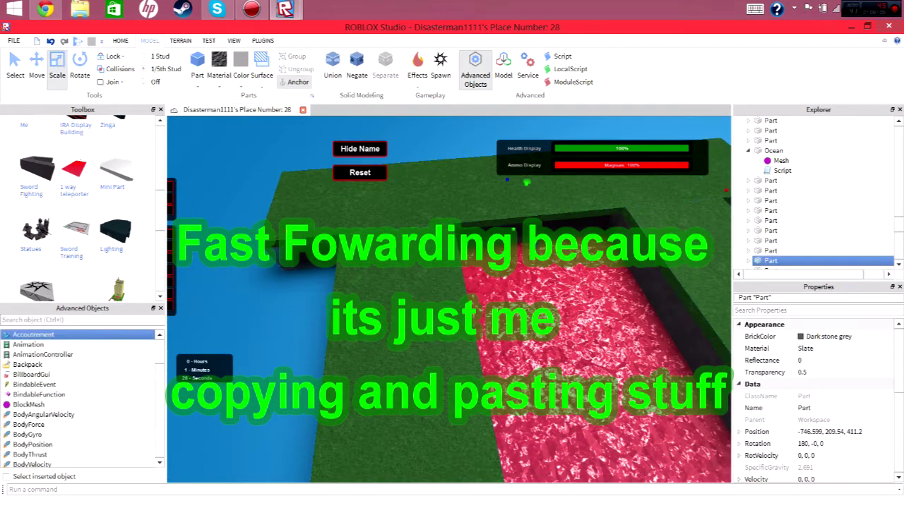
pyautogui.moveTo(448, 297); pyautogui.dragTo(448, 296, button='right')
pyautogui.moveTo(320, 293); pyautogui.dragTo(320, 293, button='right')
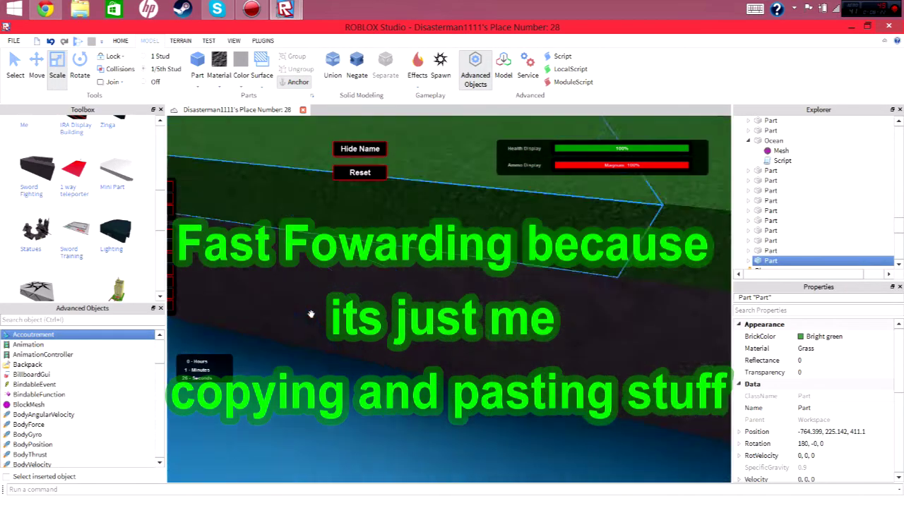
pyautogui.click(438, 394)
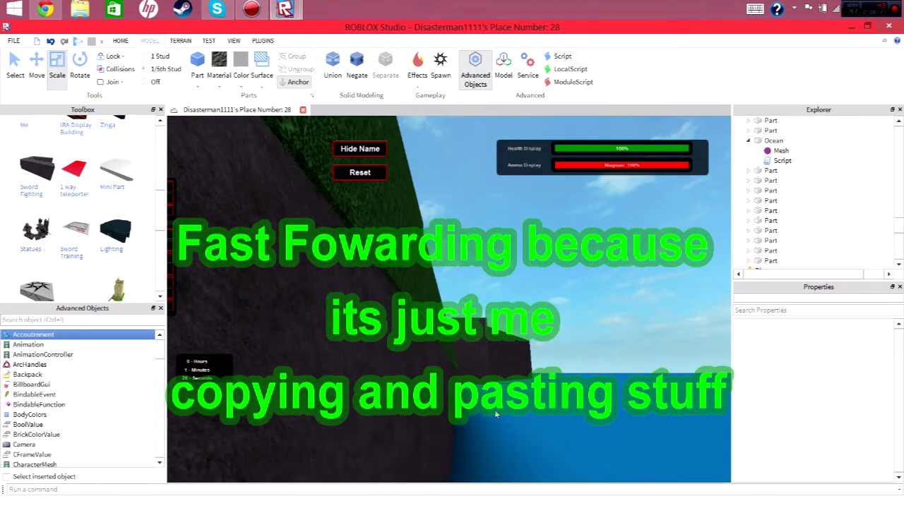
pyautogui.click(238, 338)
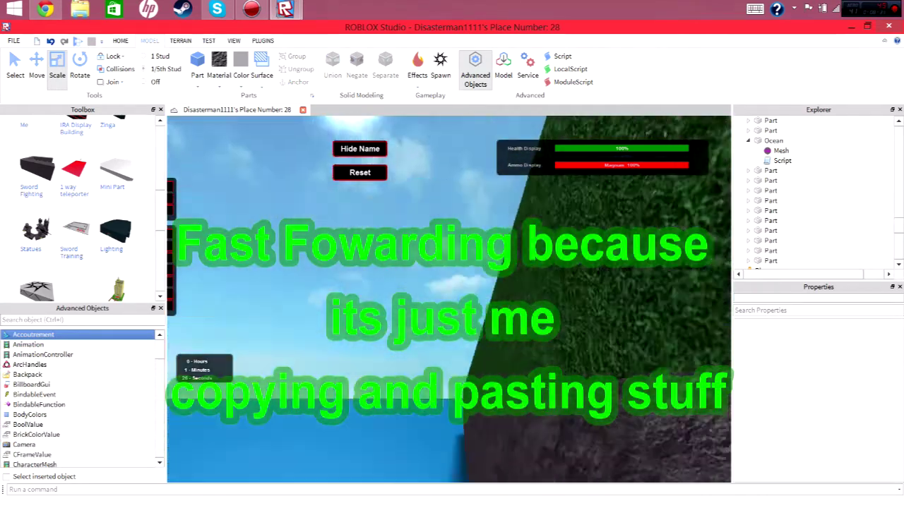
pyautogui.click(549, 390)
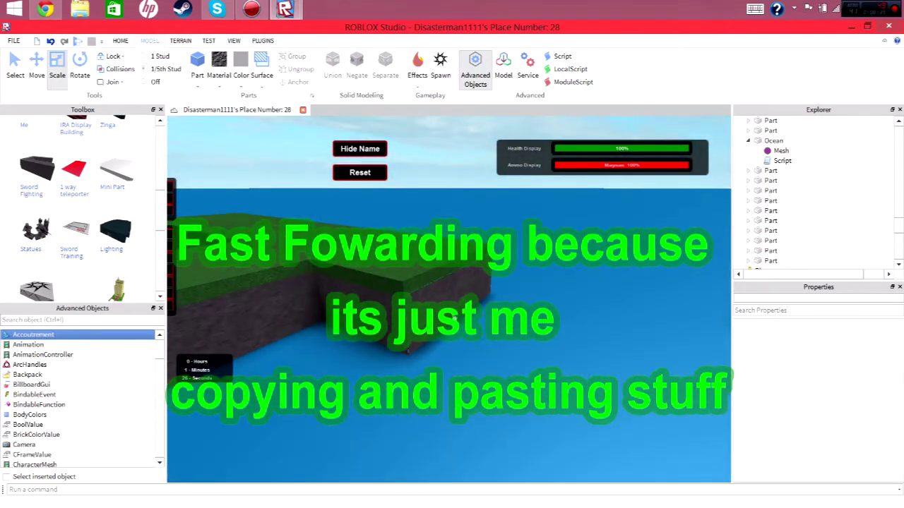
pyautogui.click(436, 341)
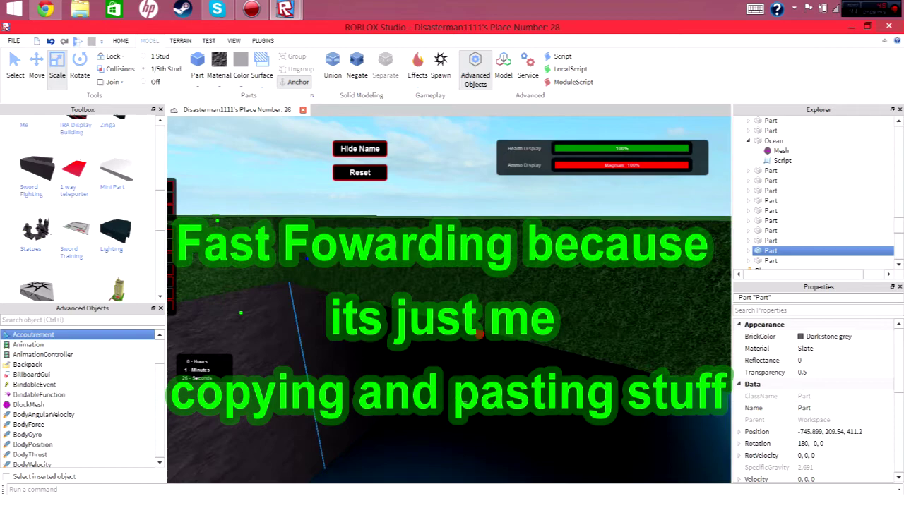
pyautogui.keyDown('shift'); pyautogui.click(456, 357); pyautogui.keyUp('shift')
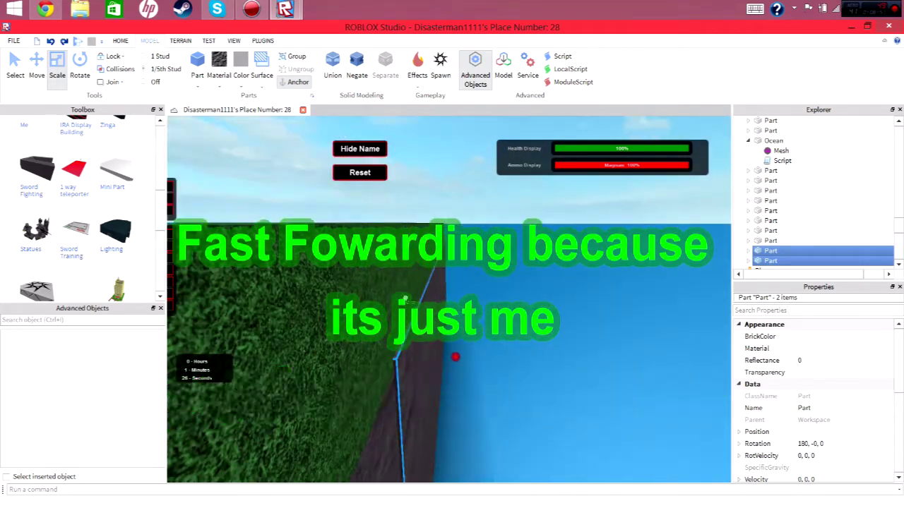
pyautogui.click(455, 357)
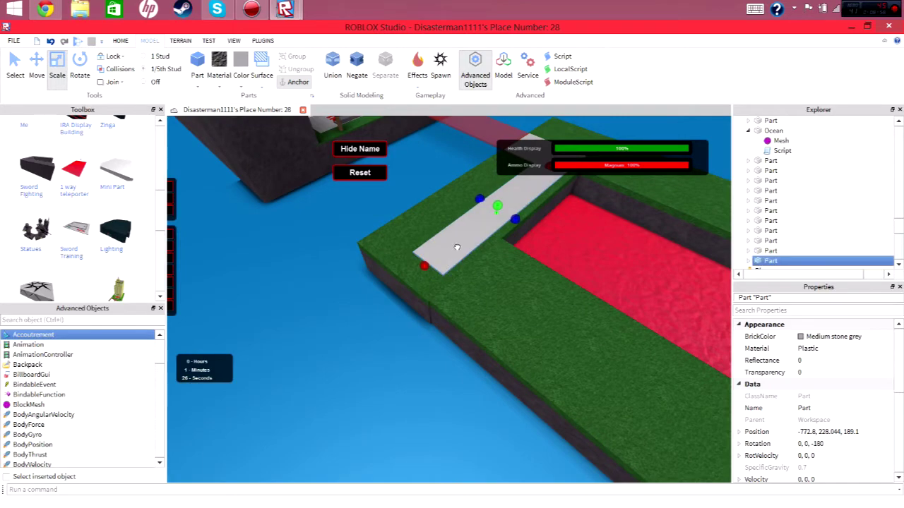
# Move and turn walkway pieces so grey paths line the remaining sides of the lava pit
pyautogui.moveTo(469, 311)
pyautogui.mouseDown()
pyautogui.moveTo(443, 396)
pyautogui.moveTo(645, 258)
pyautogui.mouseUp()
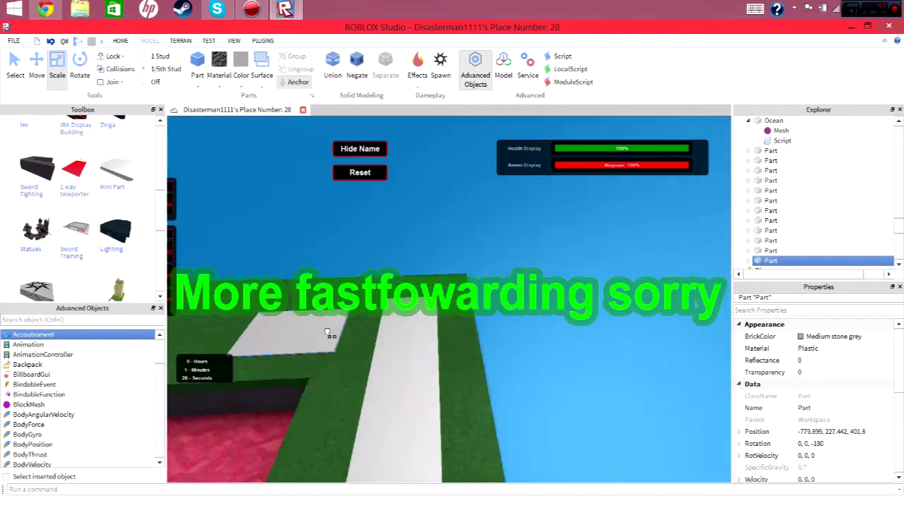
pyautogui.moveTo(276, 339); pyautogui.dragTo(463, 290)
pyautogui.moveTo(285, 318)
pyautogui.mouseDown()
pyautogui.moveTo(516, 329)
pyautogui.moveTo(308, 351)
pyautogui.moveTo(497, 276)
pyautogui.mouseUp()
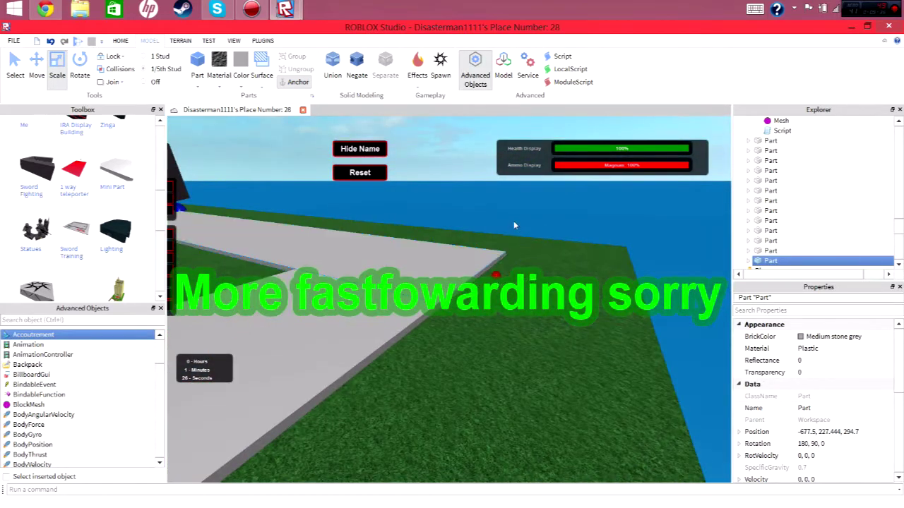
pyautogui.moveTo(514, 225)
pyautogui.mouseDown(button='right')
pyautogui.moveTo(428, 255)
pyautogui.moveTo(457, 244)
pyautogui.mouseUp(button='right')
pyautogui.click(428, 255)
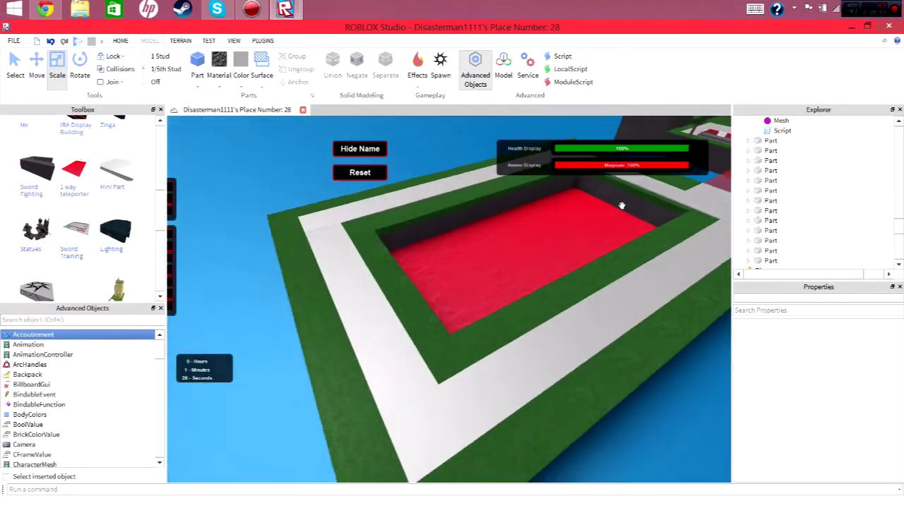
pyautogui.moveTo(629, 205); pyautogui.dragTo(620, 204, button='right')
pyautogui.click(521, 319)
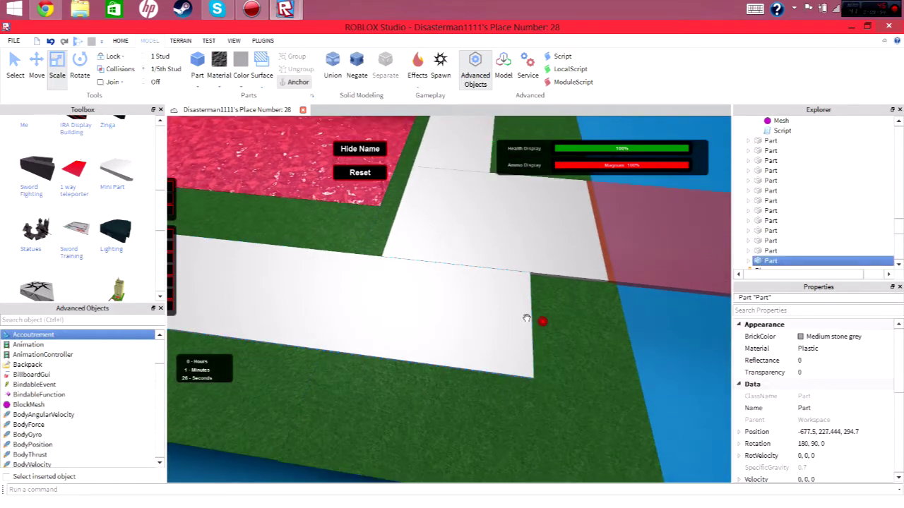
pyautogui.moveTo(541, 322); pyautogui.dragTo(498, 319)
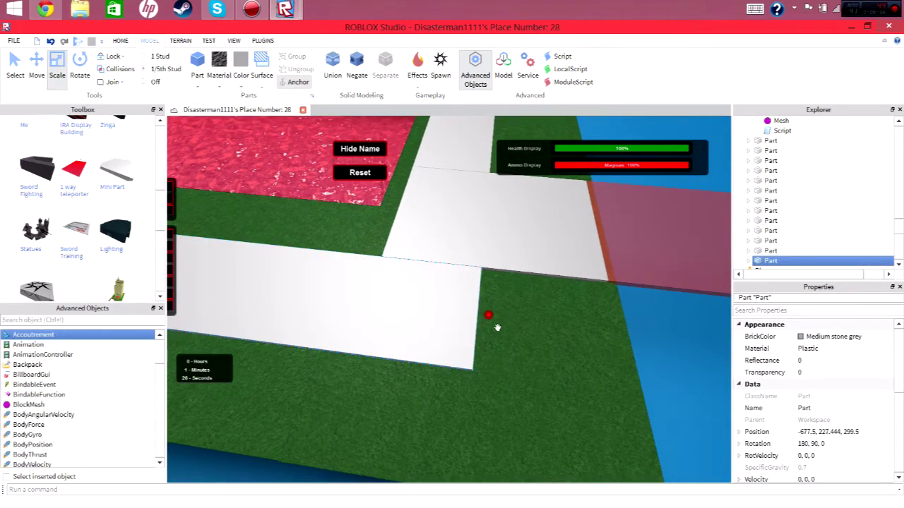
pyautogui.moveTo(489, 324)
pyautogui.mouseDown(button='right')
pyautogui.moveTo(556, 279)
pyautogui.moveTo(664, 323)
pyautogui.mouseUp(button='right')
# Move the dark stone grey wall parts toward the lava pit and raise them
pyautogui.moveTo(664, 323); pyautogui.dragTo(503, 363)
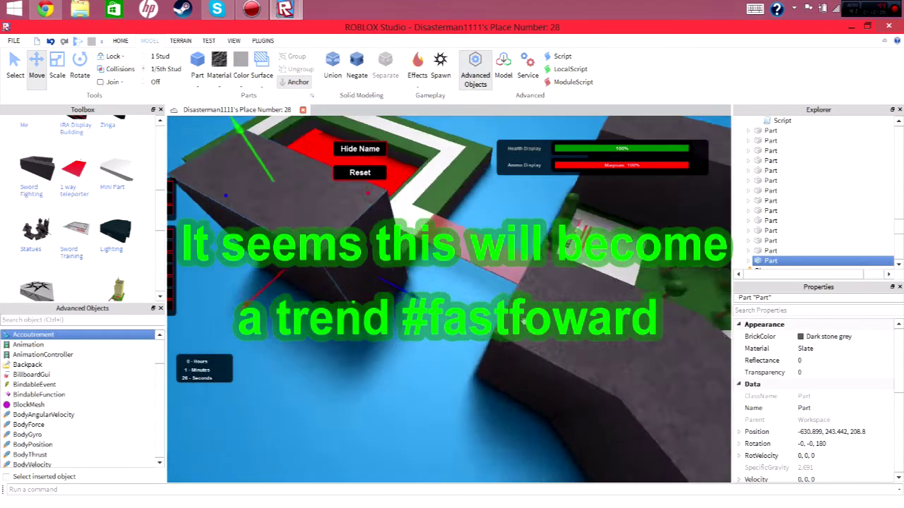
pyautogui.moveTo(503, 363)
pyautogui.mouseDown(button='right')
pyautogui.moveTo(571, 306)
pyautogui.moveTo(458, 358)
pyautogui.moveTo(695, 428)
pyautogui.mouseUp(button='right')
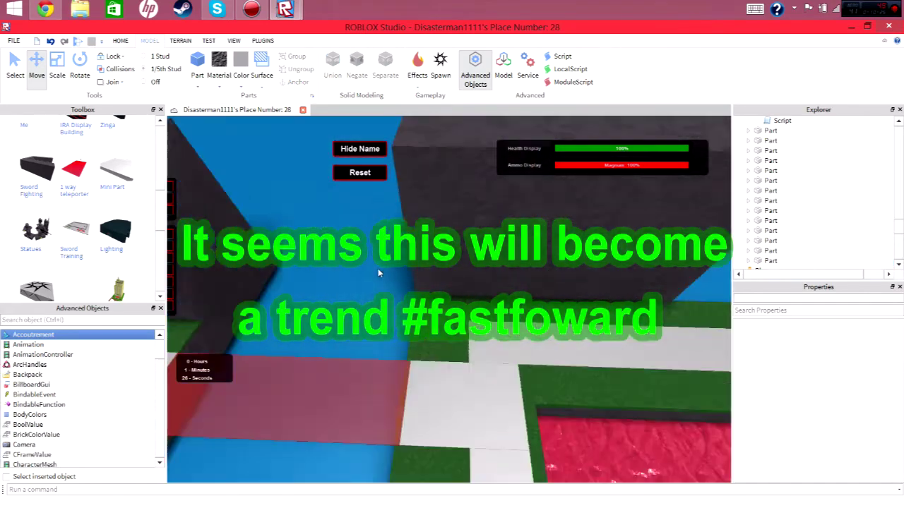
pyautogui.moveTo(404, 234)
pyautogui.mouseDown(button='right')
pyautogui.moveTo(615, 265)
pyautogui.moveTo(524, 204)
pyautogui.mouseUp(button='right')
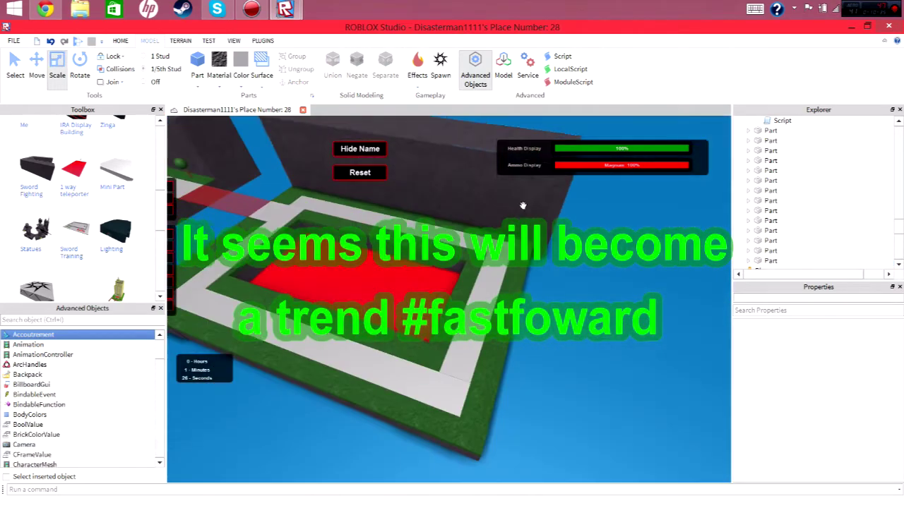
pyautogui.click(513, 272)
pyautogui.moveTo(513, 272)
pyautogui.mouseDown(button='right')
pyautogui.moveTo(433, 289)
pyautogui.moveTo(484, 382)
pyautogui.mouseUp(button='right')
pyautogui.moveTo(484, 381)
pyautogui.mouseDown()
pyautogui.moveTo(485, 289)
pyautogui.moveTo(469, 212)
pyautogui.mouseUp()
pyautogui.moveTo(469, 212); pyautogui.dragTo(466, 251, button='right')
# Rotate a wall part and slide it along the side of the lava pit
pyautogui.moveTo(390, 456); pyautogui.dragTo(213, 177)
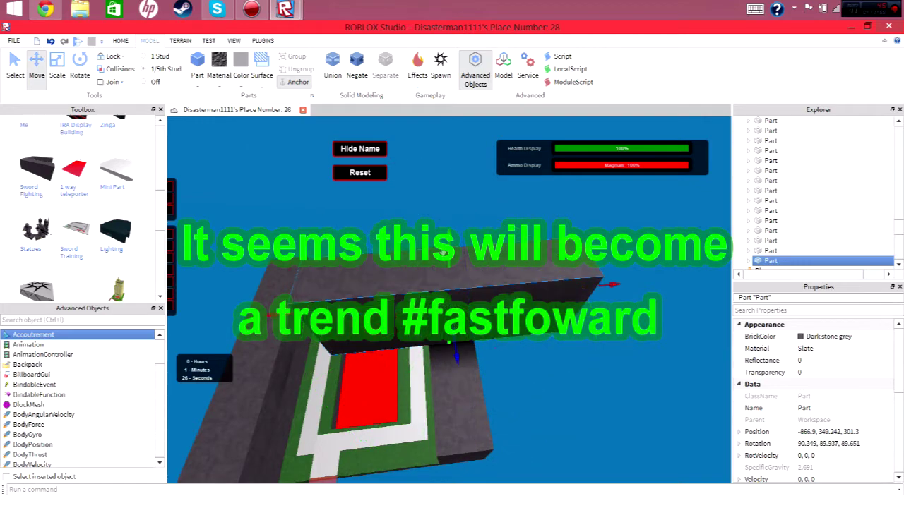
pyautogui.moveTo(443, 253)
pyautogui.mouseDown()
pyautogui.moveTo(380, 268)
pyautogui.moveTo(382, 297)
pyautogui.mouseUp()
pyautogui.scroll(5, 384, 297)
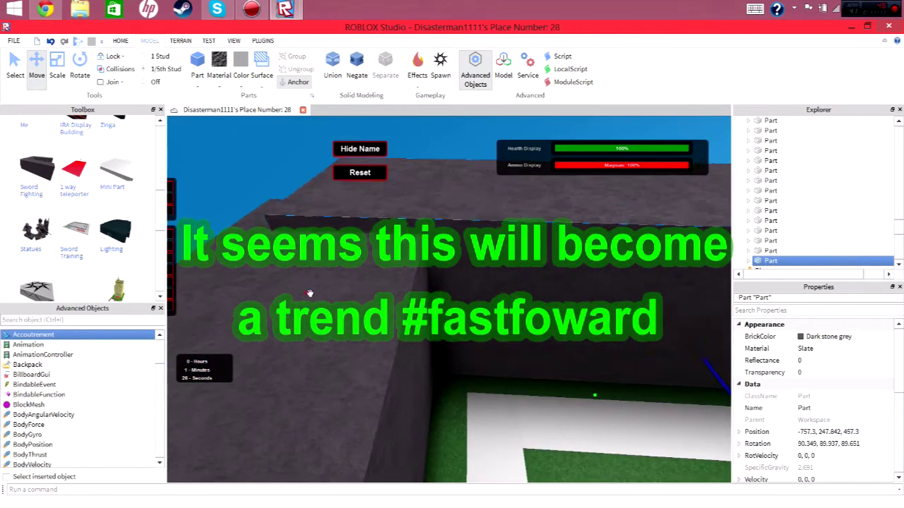
pyautogui.moveTo(309, 293); pyautogui.dragTo(621, 245)
pyautogui.scroll(-4, 466, 275)
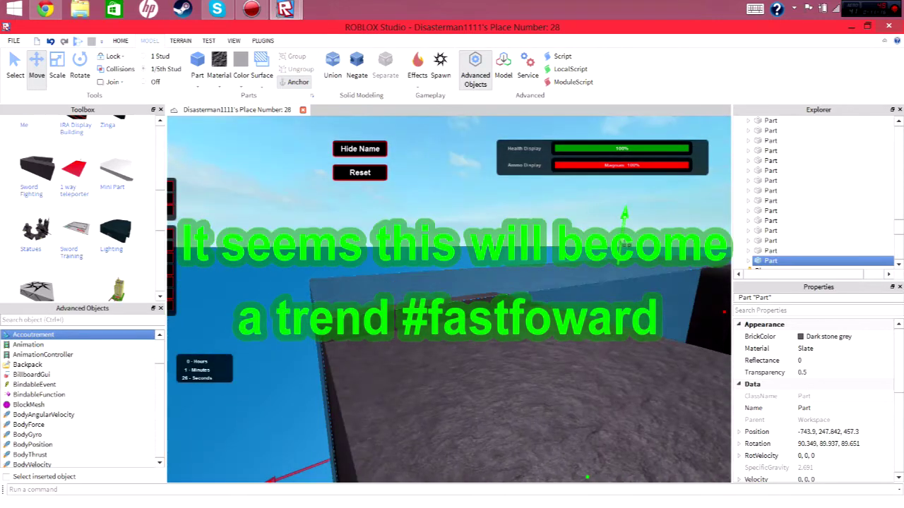
pyautogui.moveTo(622, 245); pyautogui.dragTo(395, 396, button='right')
pyautogui.moveTo(387, 409); pyautogui.dragTo(382, 408)
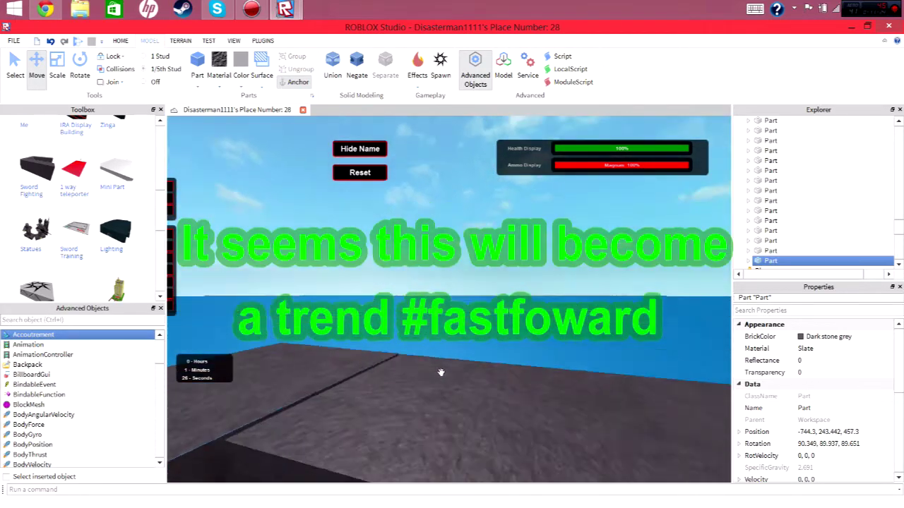
# Resize the neighbouring wall part taller with the Scale tool, then clear the selection
pyautogui.hotkey('ctrl', '3')
pyautogui.click(519, 265)
pyautogui.moveTo(519, 265); pyautogui.dragTo(581, 263)
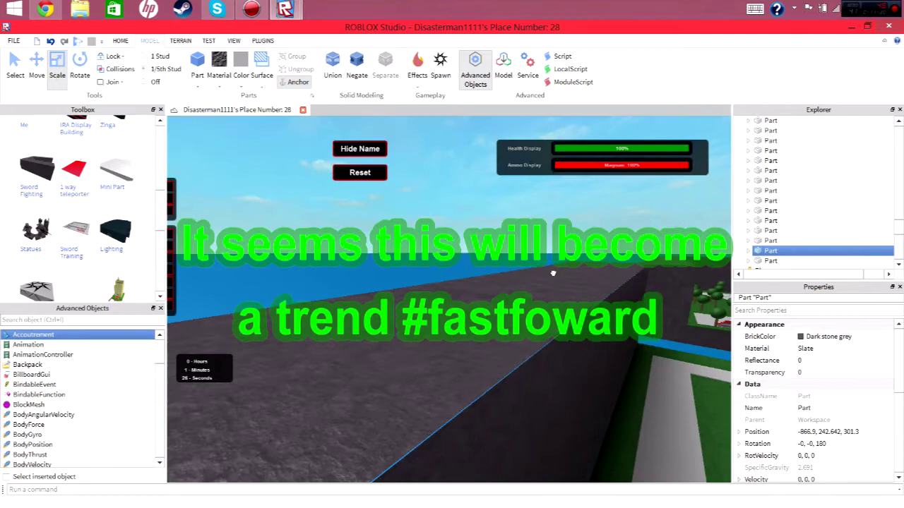
pyautogui.moveTo(580, 263); pyautogui.dragTo(286, 288, button='right')
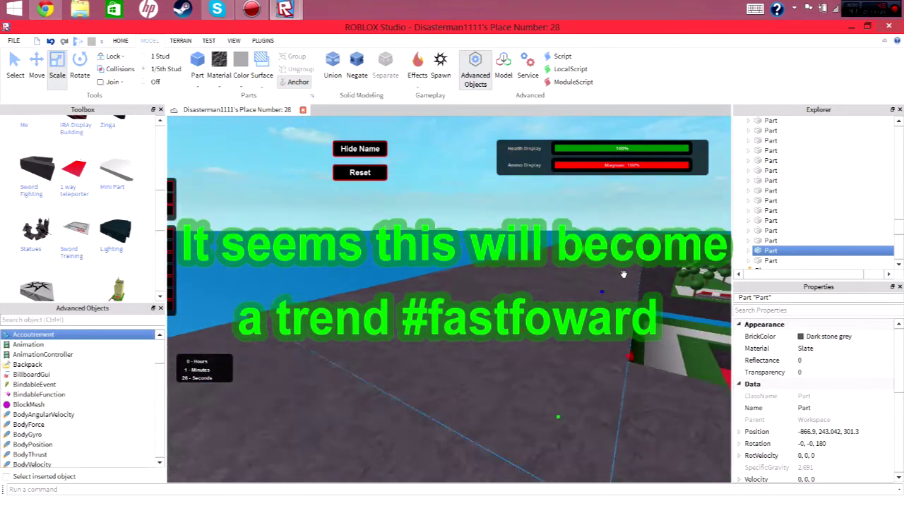
pyautogui.click(286, 289)
pyautogui.click(286, 288)
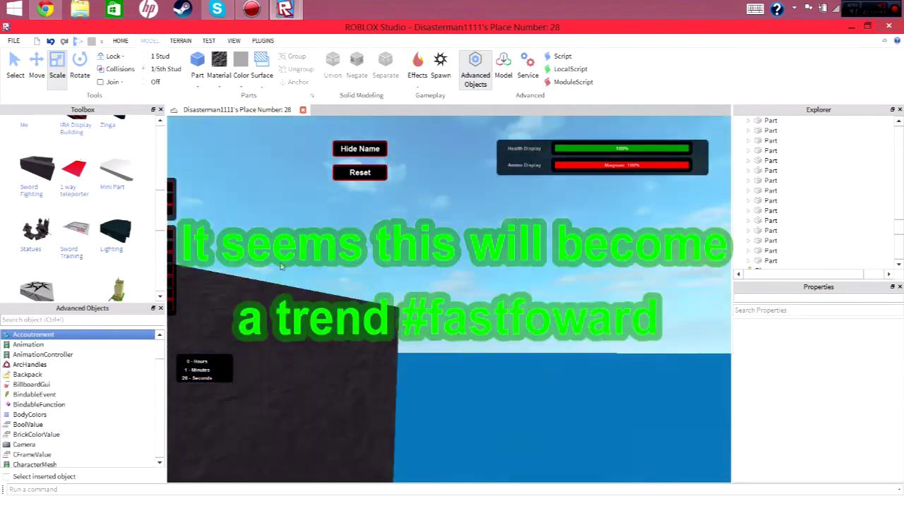
pyautogui.moveTo(286, 288); pyautogui.dragTo(281, 262, button='right')
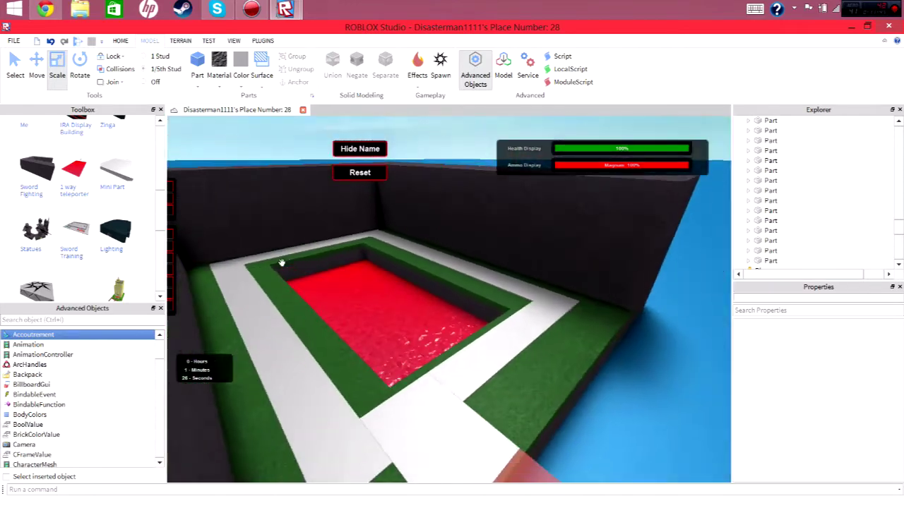
# Insert the Holo Obby 3 model into the scene and frame it beside the lava
pyautogui.scroll(3, 98, 233)
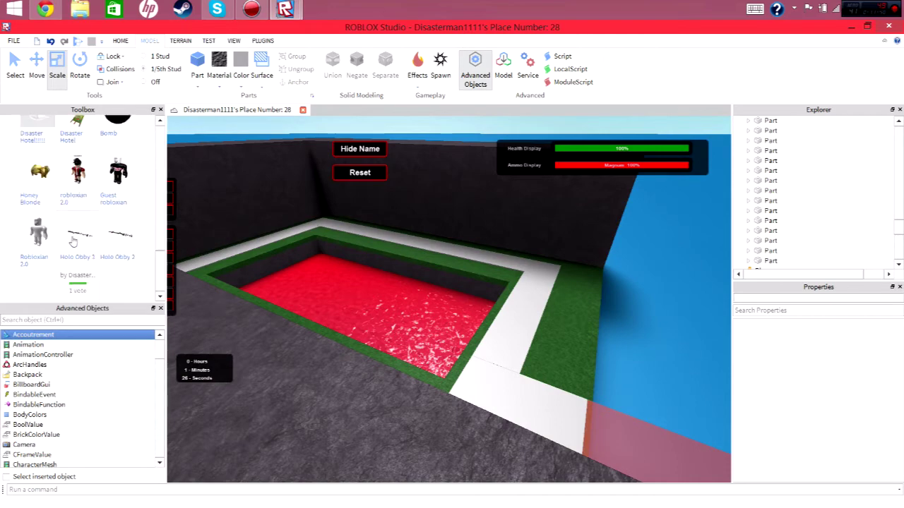
pyautogui.click(73, 242)
pyautogui.moveTo(403, 299); pyautogui.dragTo(407, 300, button='right')
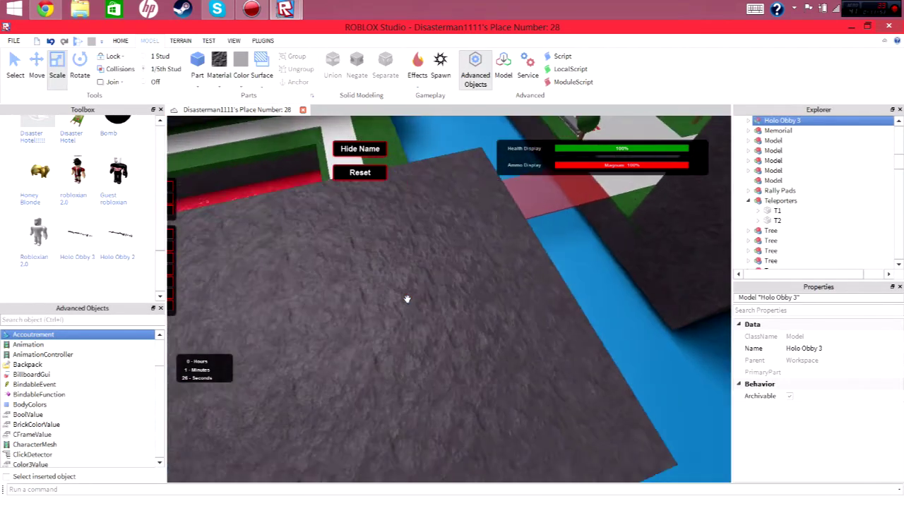
pyautogui.press('f')
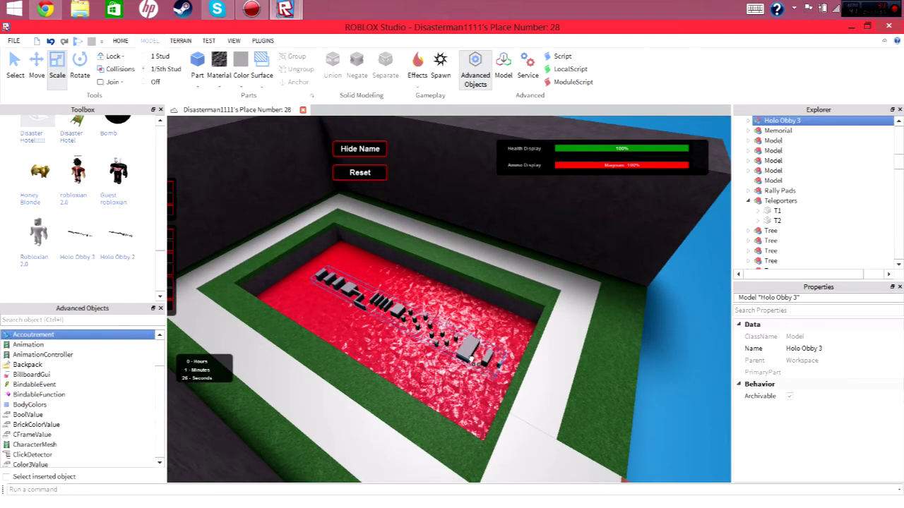
pyautogui.scroll(5, 470, 358)
pyautogui.moveTo(470, 359); pyautogui.dragTo(446, 368, button='right')
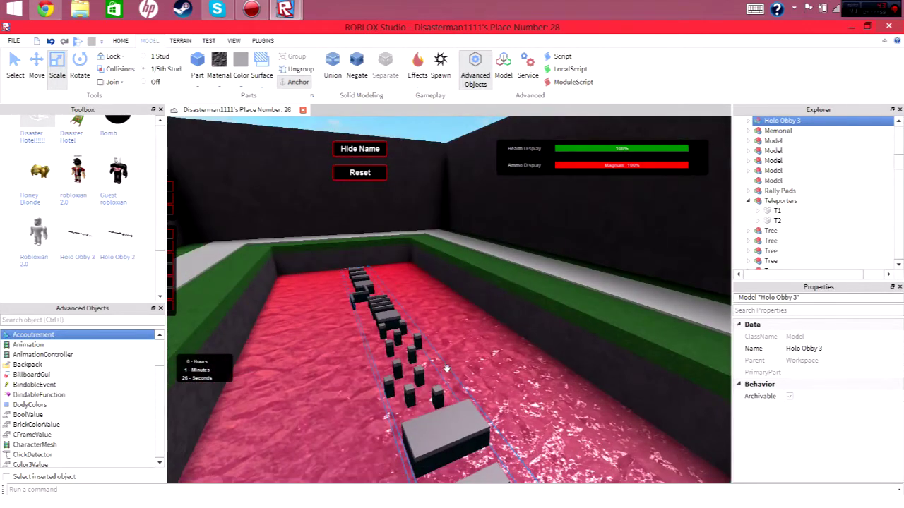
pyautogui.scroll(-2, 447, 368)
pyautogui.click(414, 337)
pyautogui.moveTo(390, 322); pyautogui.dragTo(325, 331, button='right')
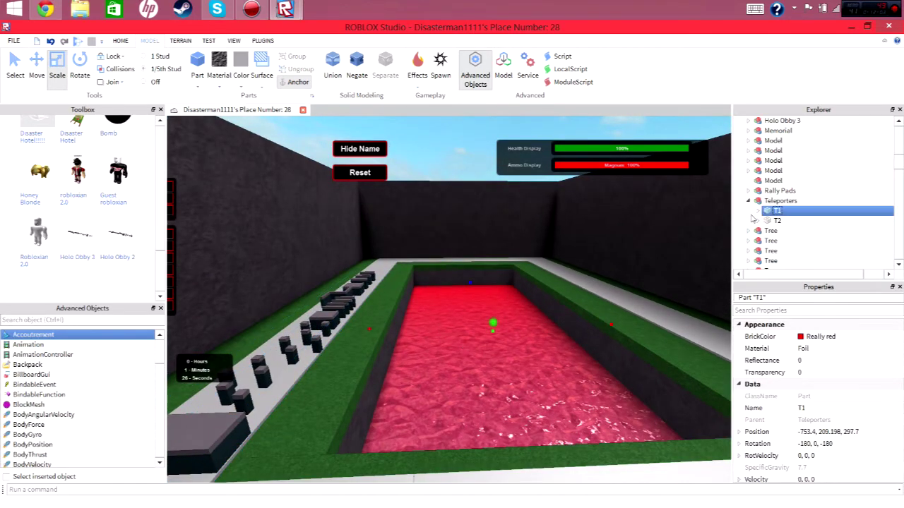
# Raise the T1 lava surface and drag the Holo Obby 3 blocks into the pit
pyautogui.moveTo(502, 325); pyautogui.dragTo(503, 310)
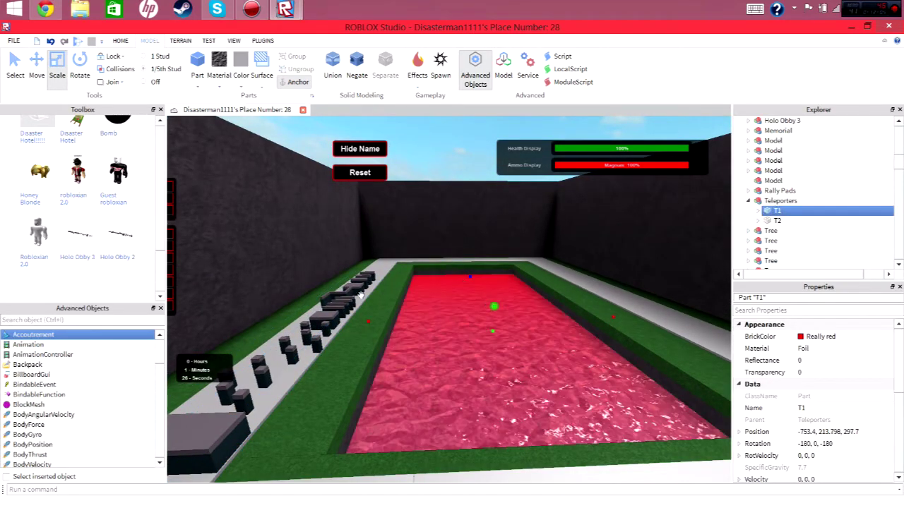
pyautogui.moveTo(317, 316); pyautogui.dragTo(448, 331)
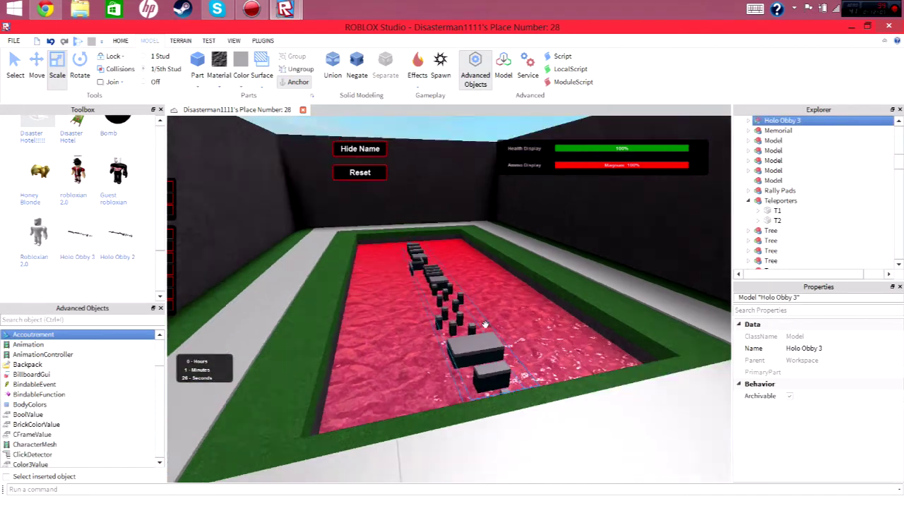
pyautogui.moveTo(488, 324); pyautogui.dragTo(485, 323, button='right')
pyautogui.scroll(-5, 484, 322)
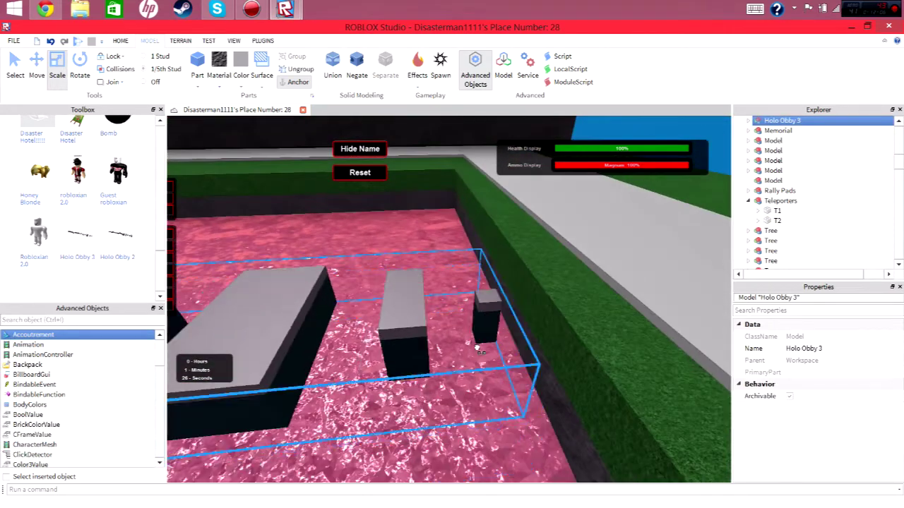
pyautogui.moveTo(488, 332); pyautogui.dragTo(446, 368, button='right')
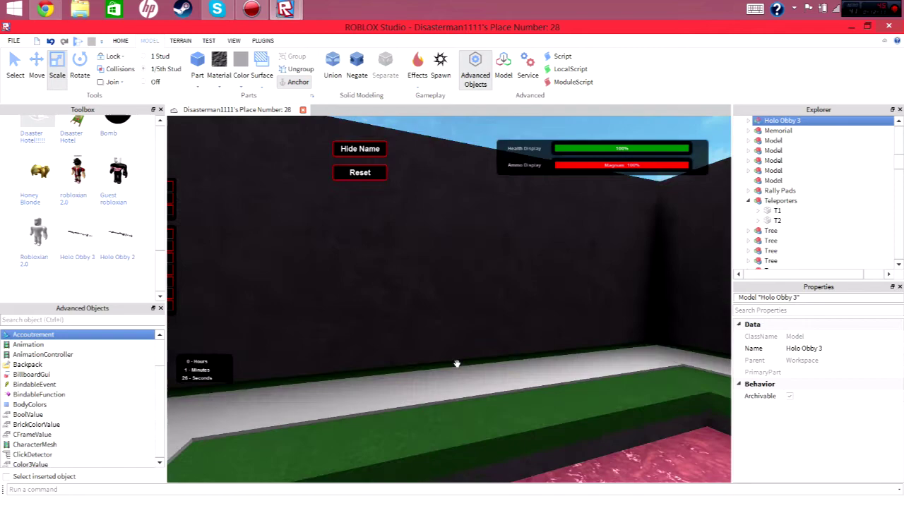
# Drag the second block course into the pit and align it parallel to the Holo Obby 3 column
pyautogui.scroll(-2, 444, 374)
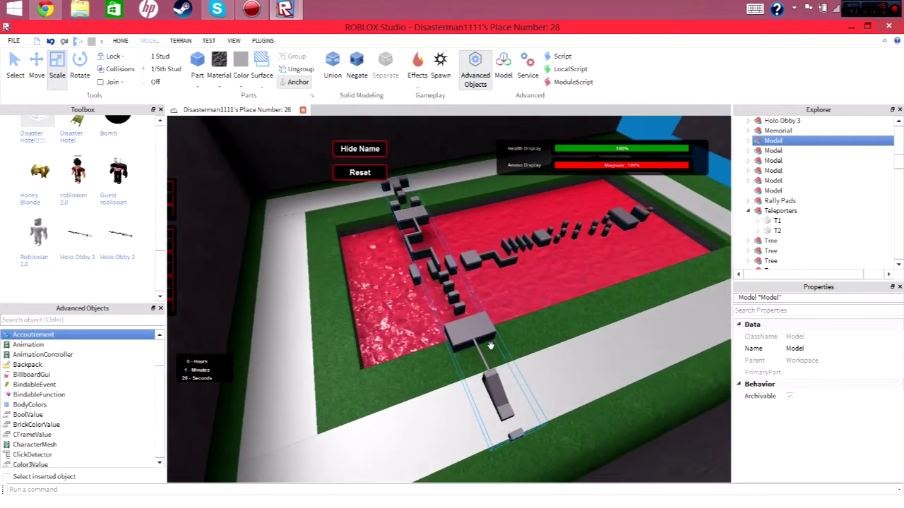
pyautogui.moveTo(501, 357); pyautogui.dragTo(426, 286, button='right')
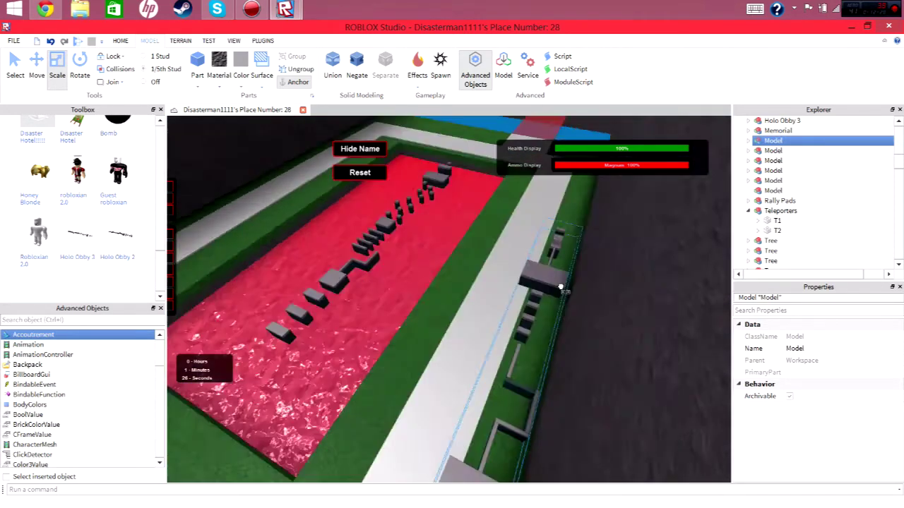
pyautogui.moveTo(426, 286); pyautogui.dragTo(398, 272)
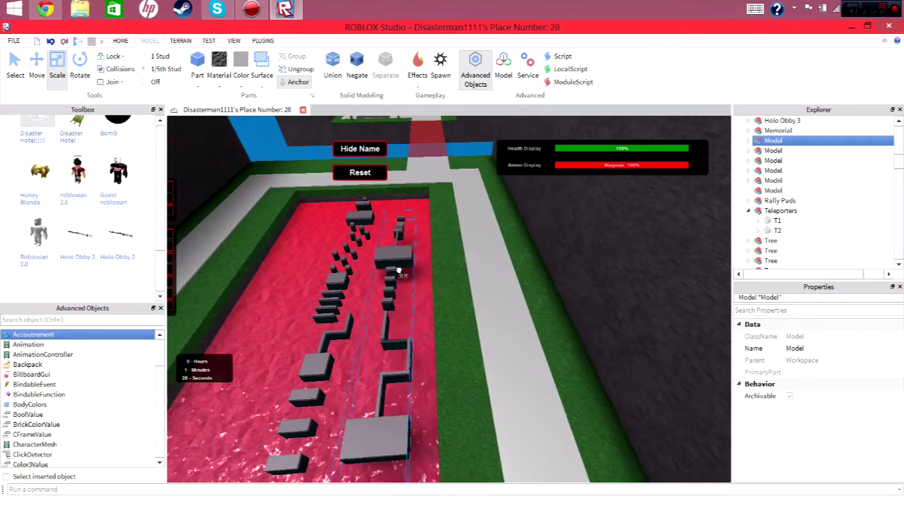
pyautogui.click(336, 286)
pyautogui.moveTo(312, 306); pyautogui.dragTo(288, 311)
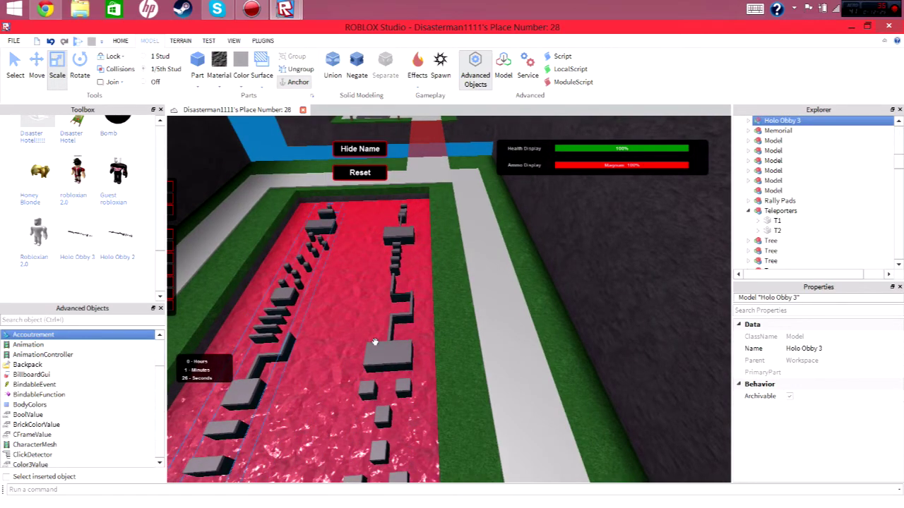
pyautogui.moveTo(375, 342); pyautogui.dragTo(376, 351)
pyautogui.moveTo(365, 354)
pyautogui.mouseDown(button='right')
pyautogui.moveTo(469, 363)
pyautogui.moveTo(447, 363)
pyautogui.moveTo(514, 282)
pyautogui.mouseUp(button='right')
pyautogui.scroll(-5, 446, 363)
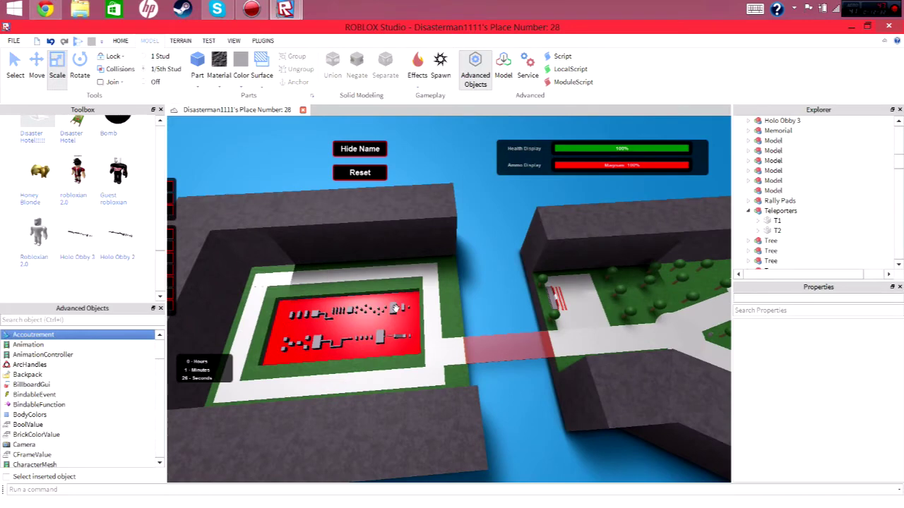
# Box-select all arena walls, lava pit and obby blocks and group them with Ctrl+G
pyautogui.click(394, 308)
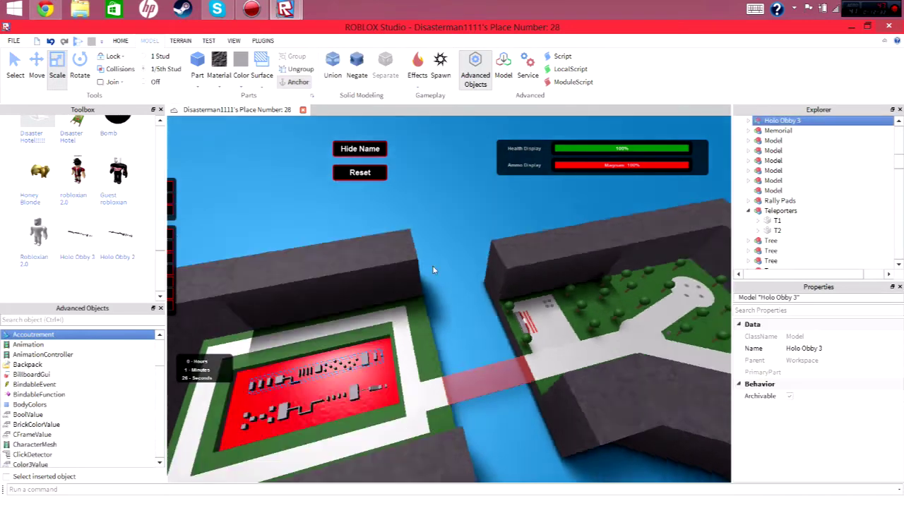
pyautogui.moveTo(432, 265); pyautogui.dragTo(433, 267, button='right')
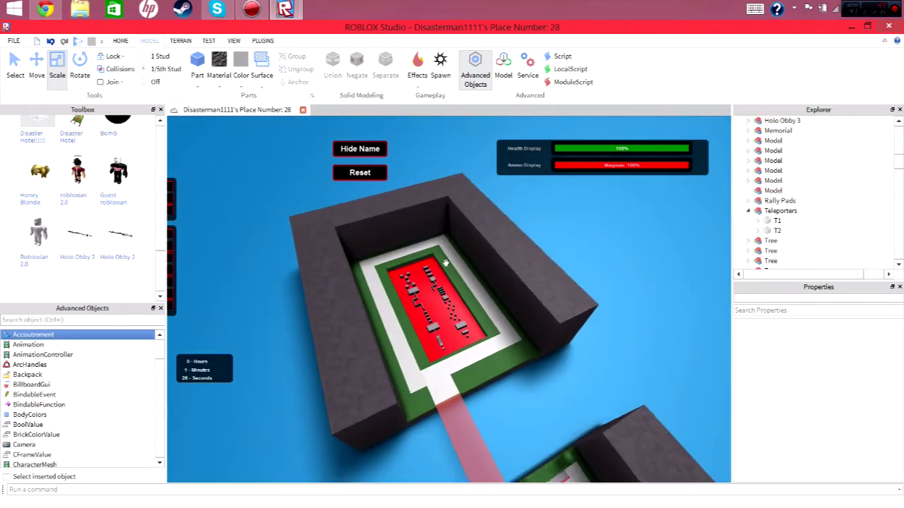
pyautogui.moveTo(630, 213); pyautogui.dragTo(349, 367)
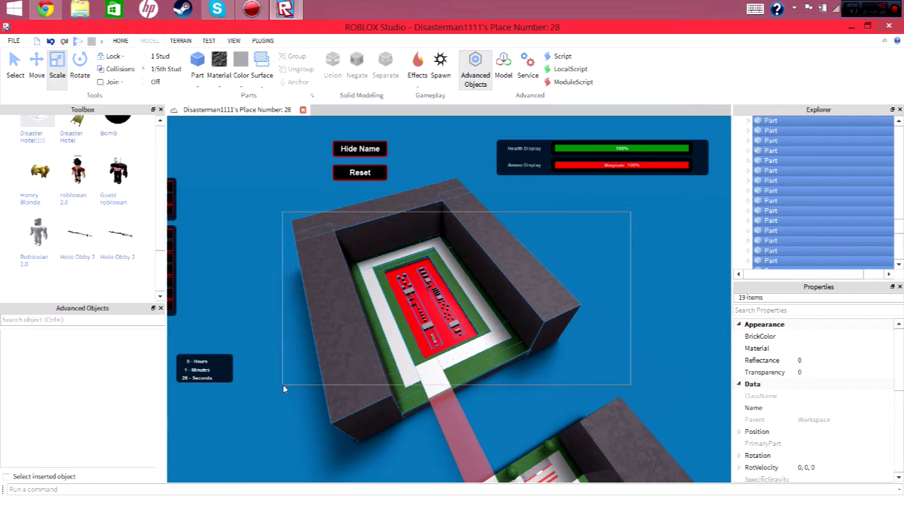
pyautogui.moveTo(282, 384); pyautogui.dragTo(283, 391)
pyautogui.hotkey('ctrl', 'g')
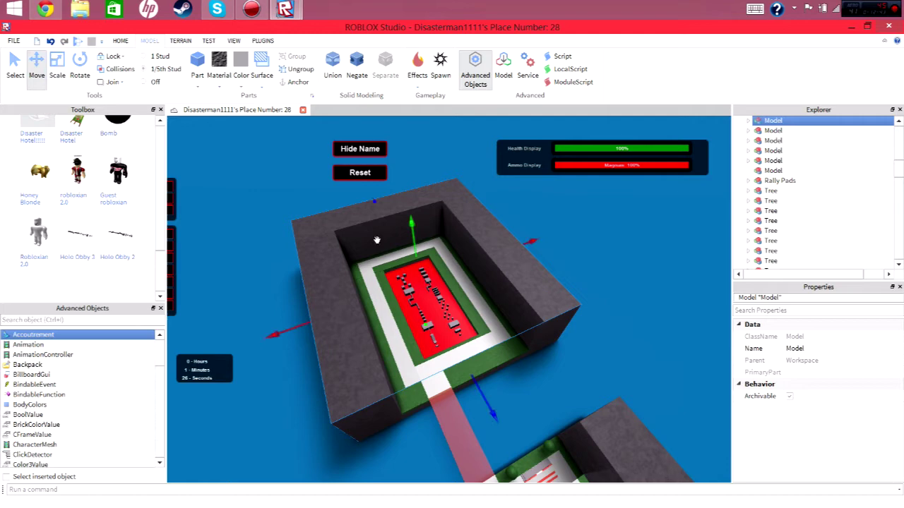
pyautogui.moveTo(409, 241); pyautogui.dragTo(428, 248, button='right')
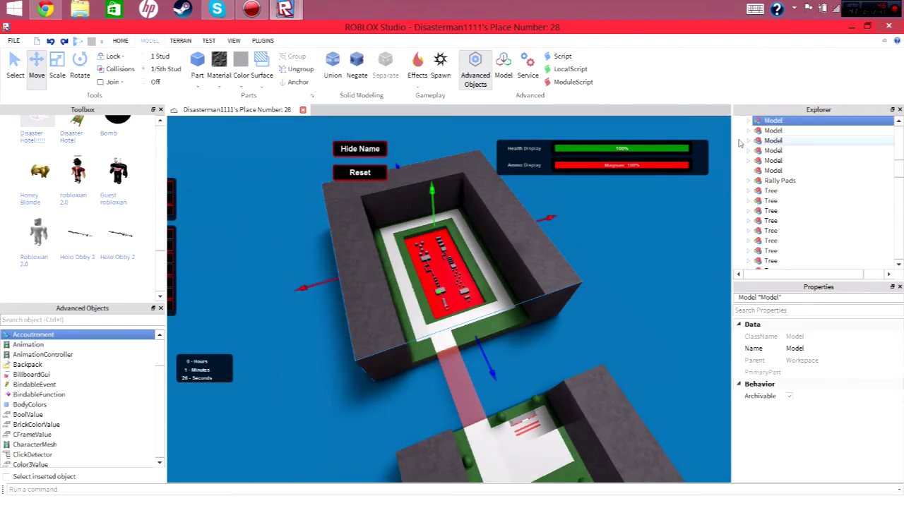
# Cut the arena model out of the world and paste it into Lighting > Programs
pyautogui.click(796, 131)
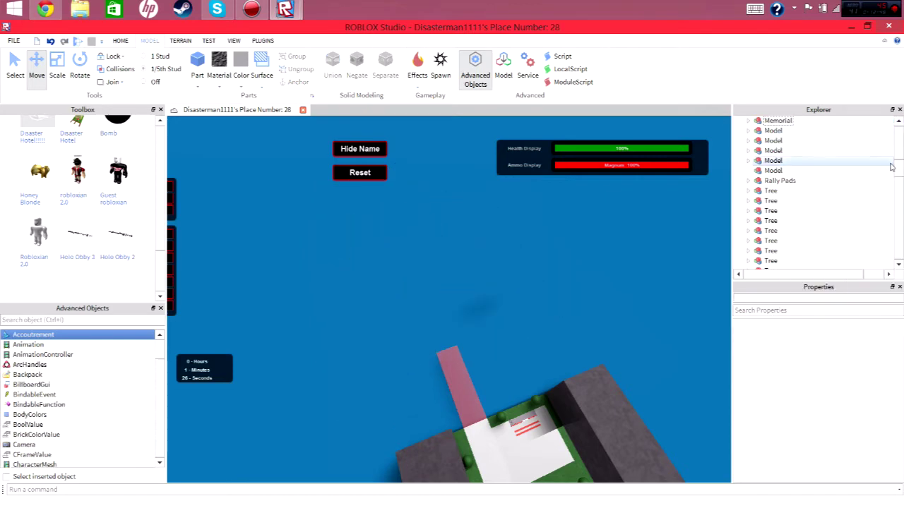
pyautogui.scroll(-5, 784, 162)
pyautogui.scroll(-5, 783, 162)
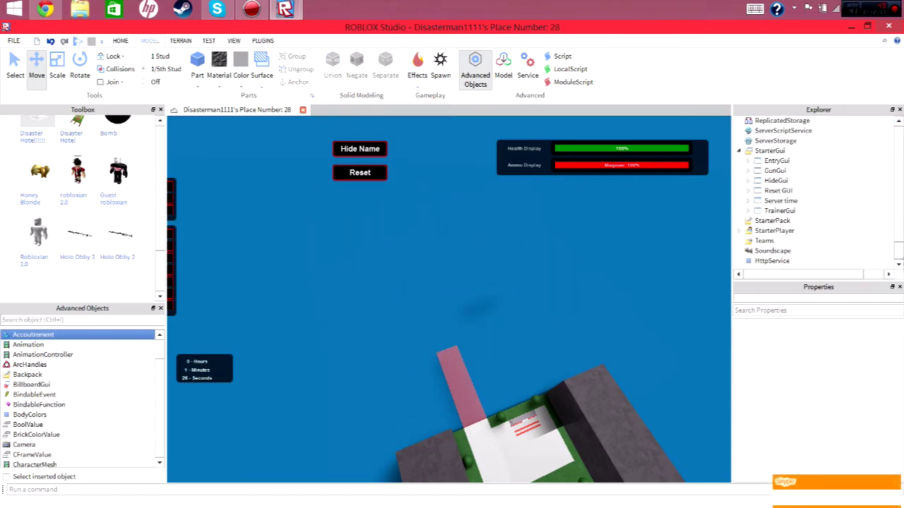
pyautogui.scroll(2, 820, 190)
pyautogui.scroll(1, 900, 238)
pyautogui.scroll(1, 900, 238)
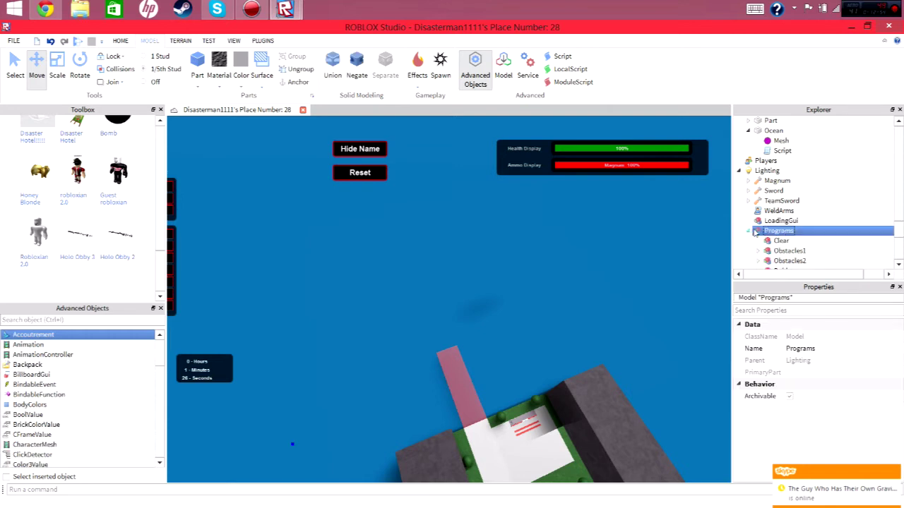
pyautogui.scroll(-2, 769, 232)
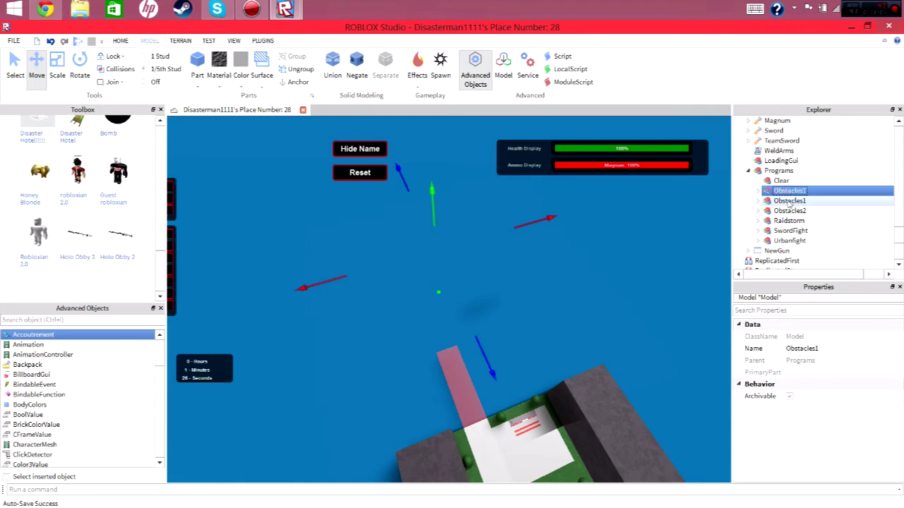
# Delete the old Obstacles1 entry so the new arena model takes its place
pyautogui.rightClick(790, 203)
pyautogui.click(790, 210)
pyautogui.click(791, 192)
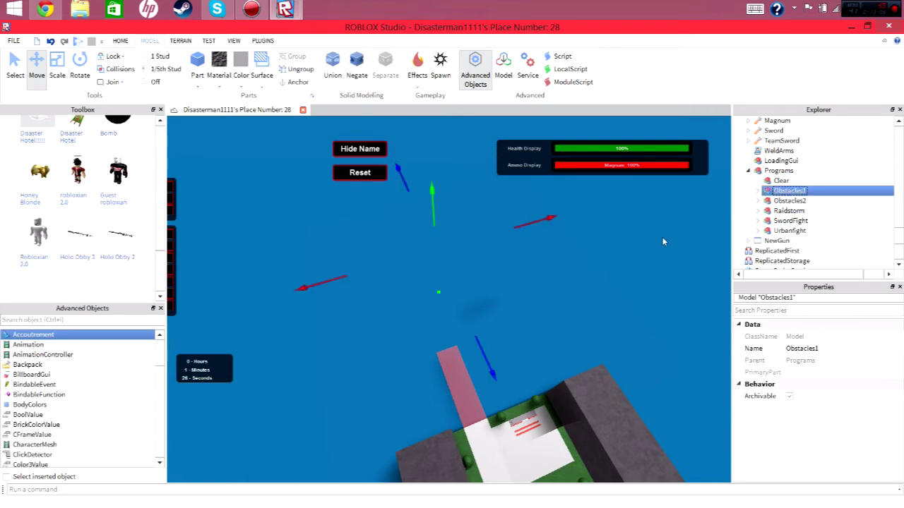
pyautogui.click(475, 128)
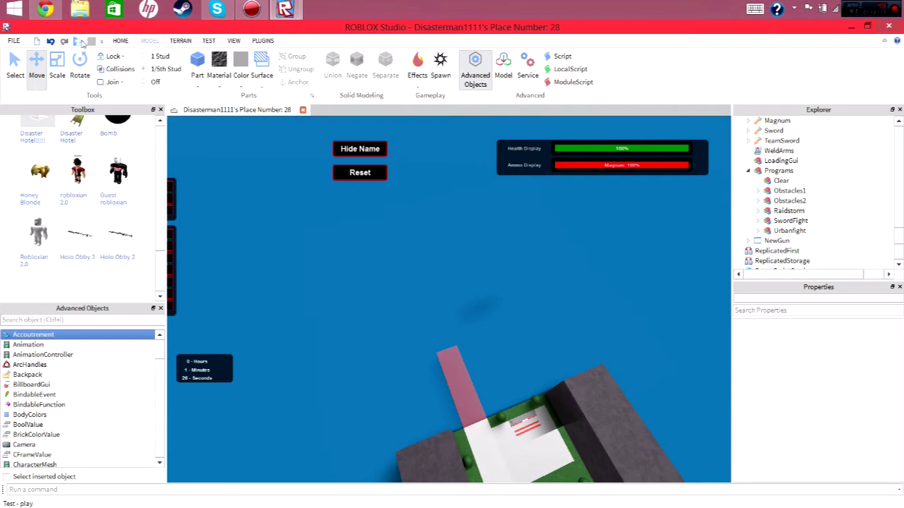
# Run a play test until the character spawns, then inspect the Teams service
pyautogui.click(79, 42)
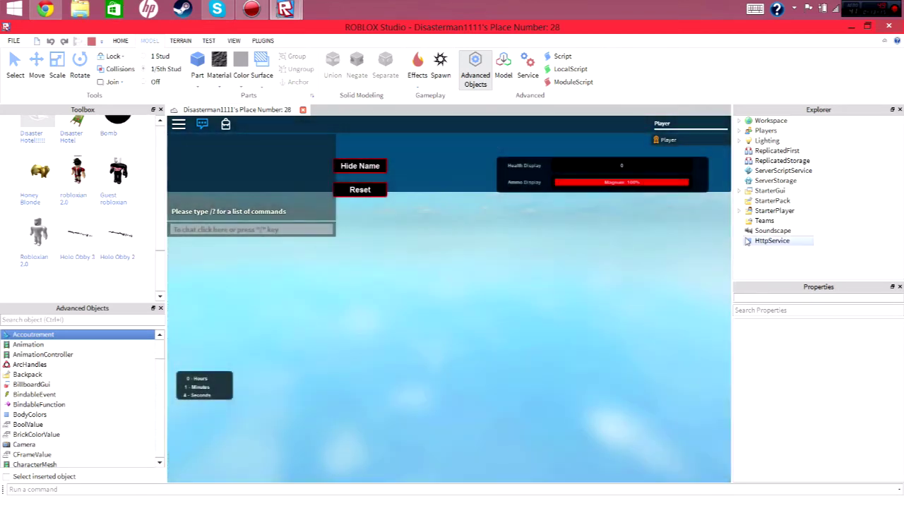
pyautogui.click(763, 221)
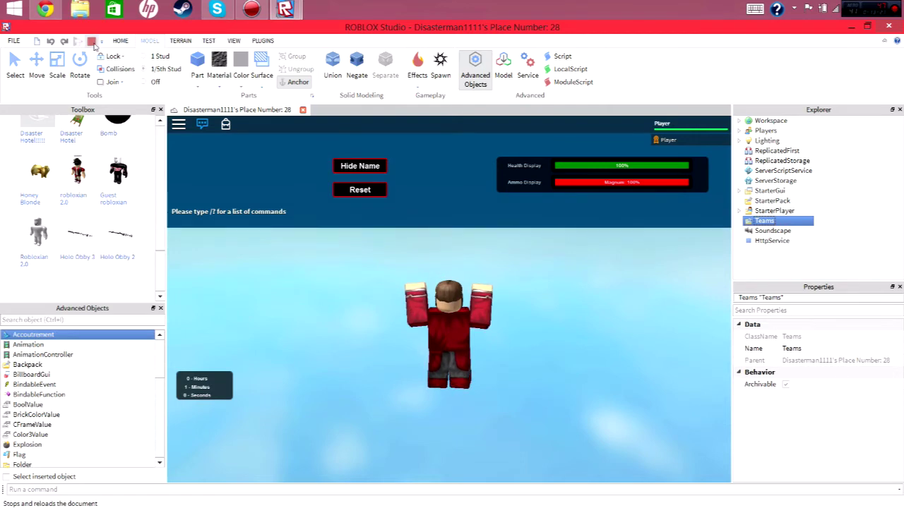
# Select the Teams service and add three more teams under it
pyautogui.scroll(-2, 491, 271)
pyautogui.scroll(-2, 491, 270)
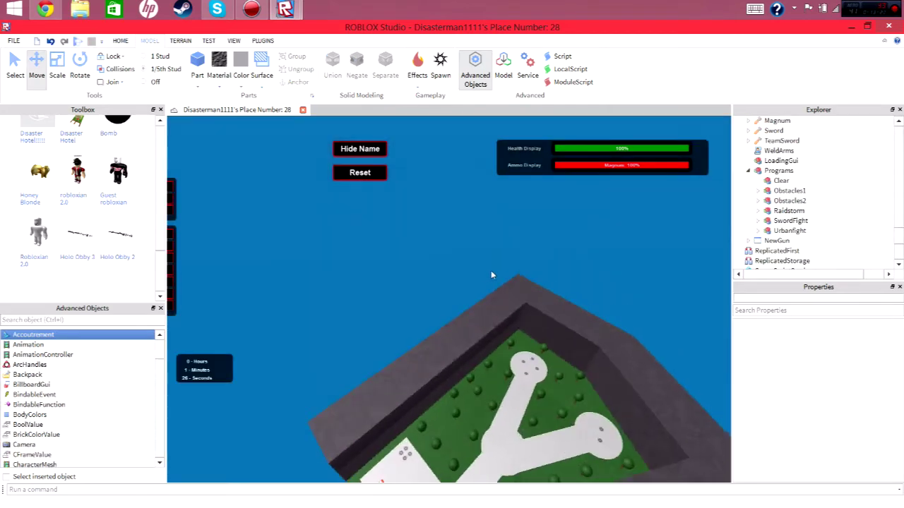
pyautogui.scroll(-3, 491, 270)
pyautogui.scroll(1, 490, 271)
pyautogui.scroll(3, 491, 270)
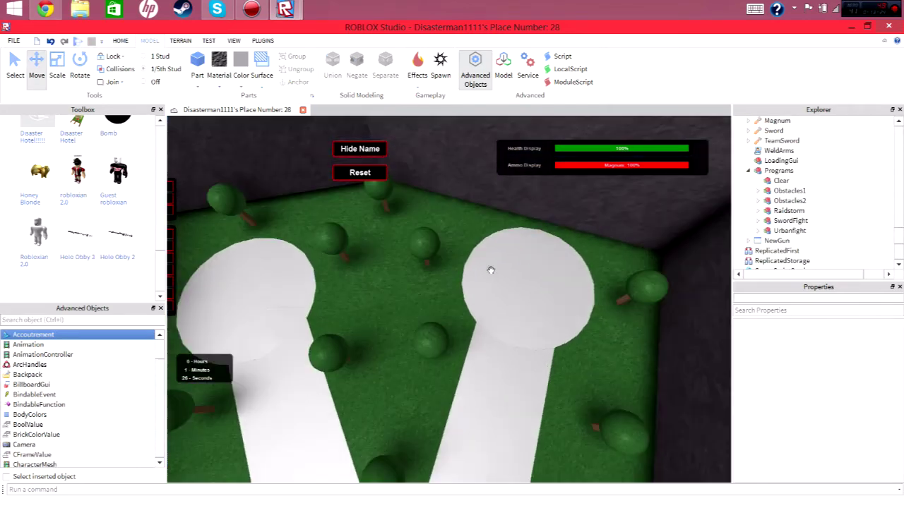
pyautogui.scroll(2, 491, 270)
pyautogui.scroll(-3, 491, 271)
pyautogui.scroll(-2, 500, 240)
pyautogui.scroll(-3, 815, 252)
pyautogui.scroll(-3, 813, 254)
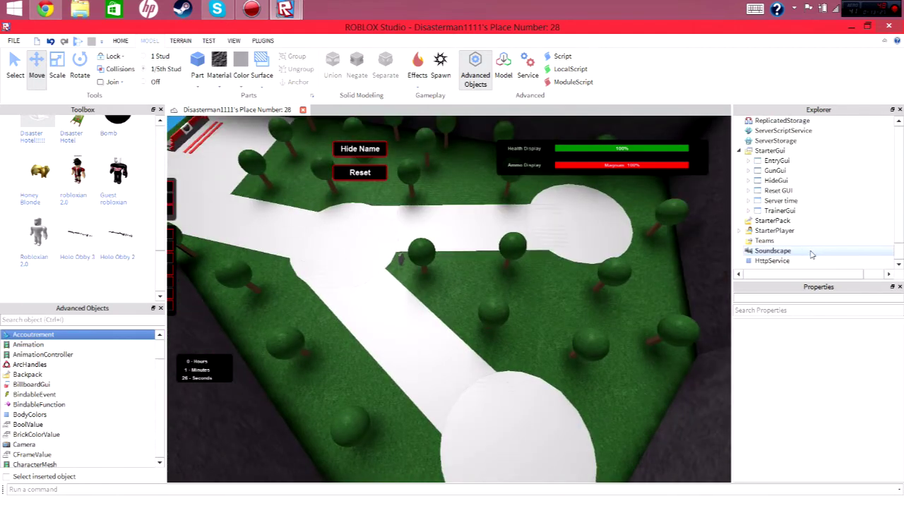
pyautogui.click(754, 241)
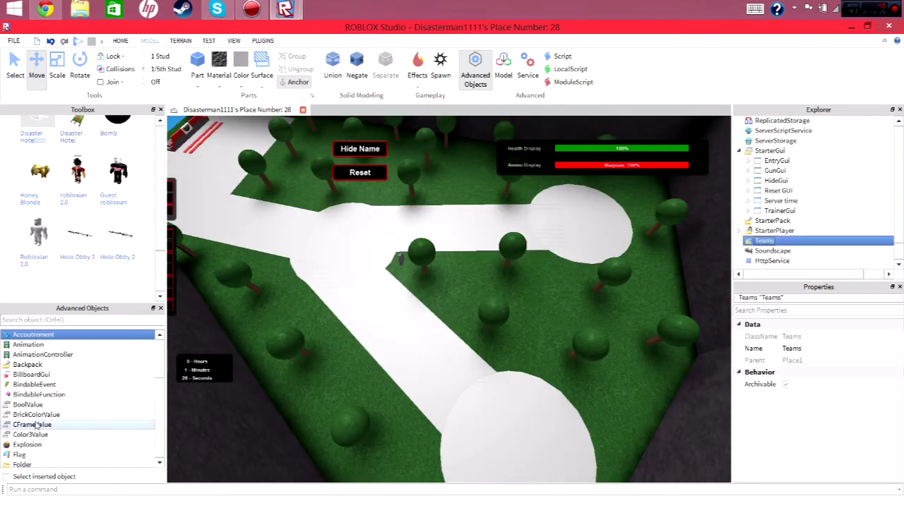
pyautogui.scroll(-1, 37, 424)
pyautogui.scroll(-2, 33, 409)
pyautogui.scroll(-3, 33, 412)
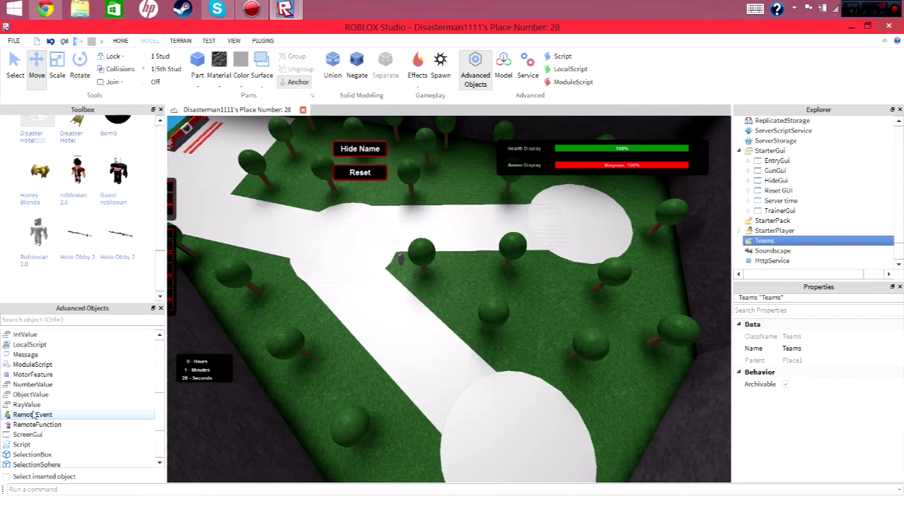
pyautogui.scroll(-3, 33, 416)
pyautogui.click(33, 416)
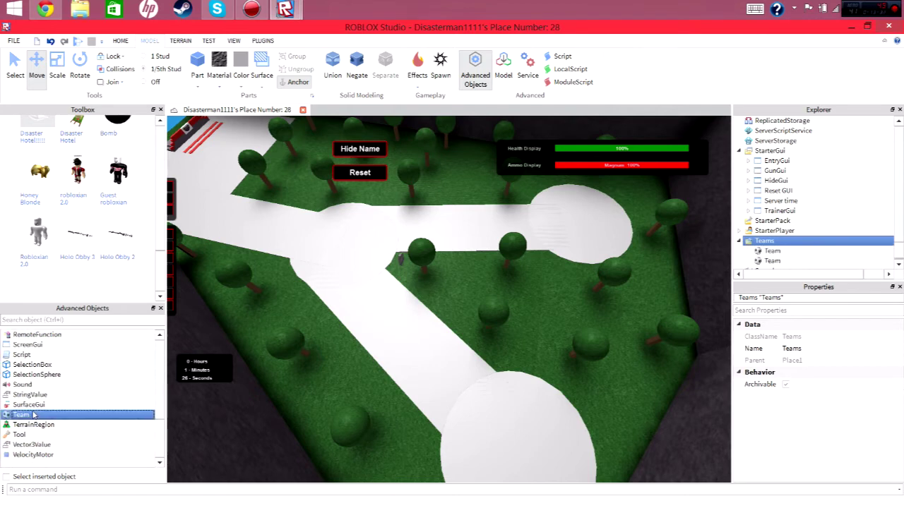
pyautogui.click(33, 415)
pyautogui.click(34, 416)
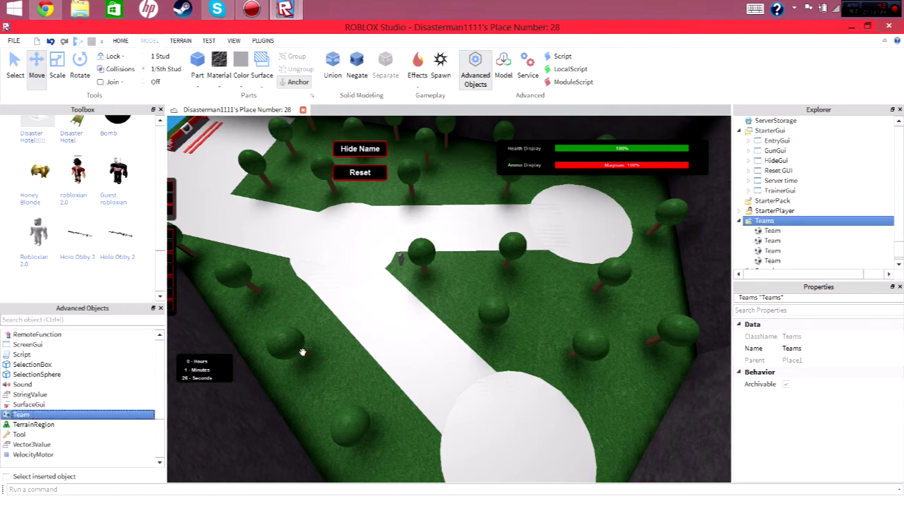
# Name High Ranks [Trainers] and colour it Bright violet; make Trainees Medium blue
pyautogui.click(768, 232)
pyautogui.write('High Ranks [Trainers]')
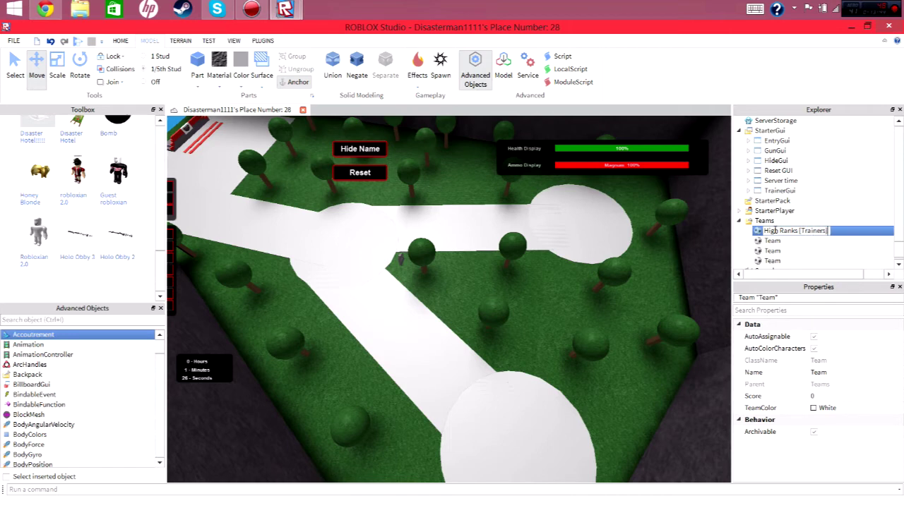
pyautogui.press('Return')
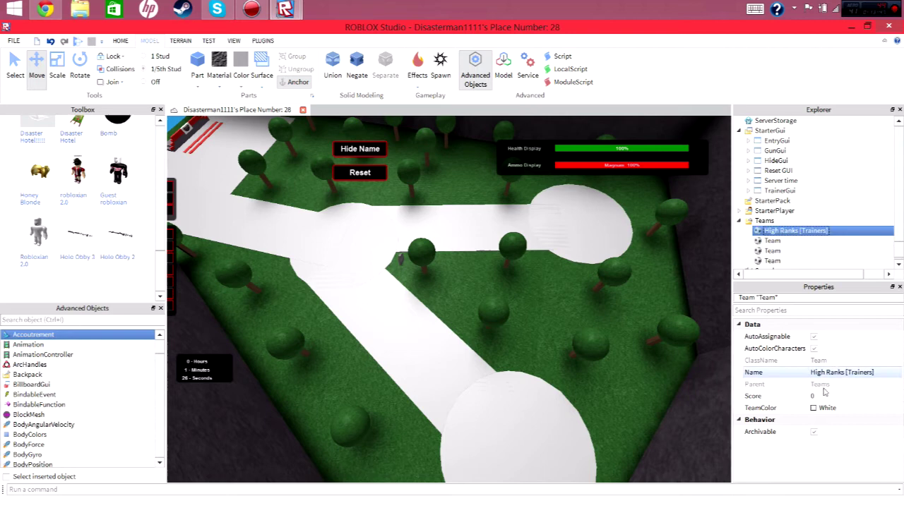
pyautogui.click(828, 408)
pyautogui.click(807, 306)
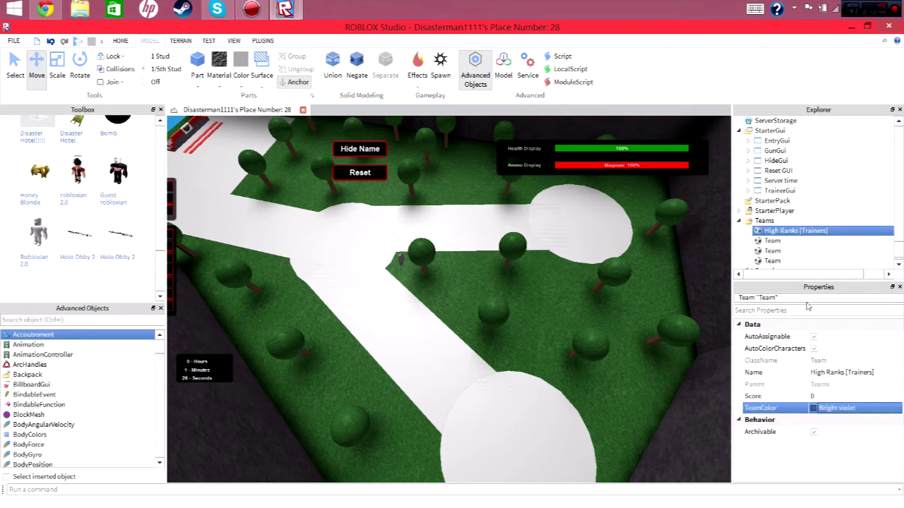
pyautogui.click(774, 240)
pyautogui.write('rainees')
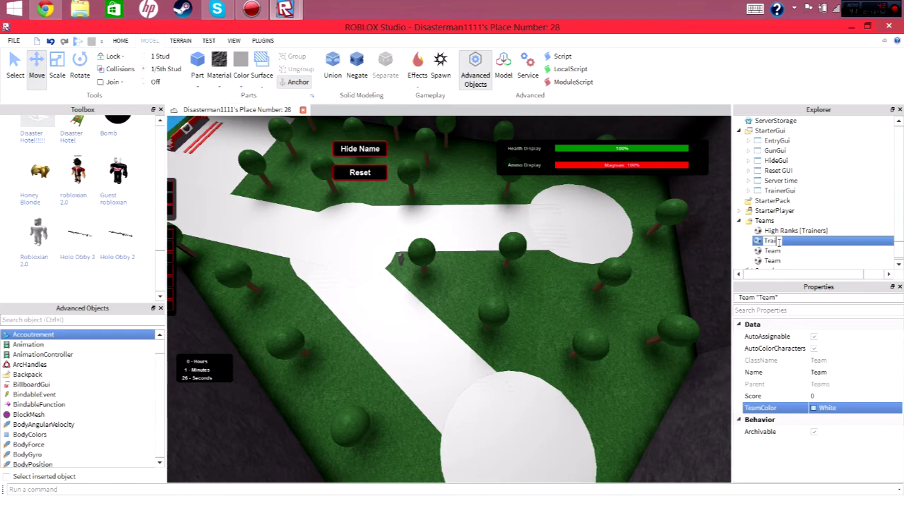
pyautogui.click(853, 410)
pyautogui.click(823, 336)
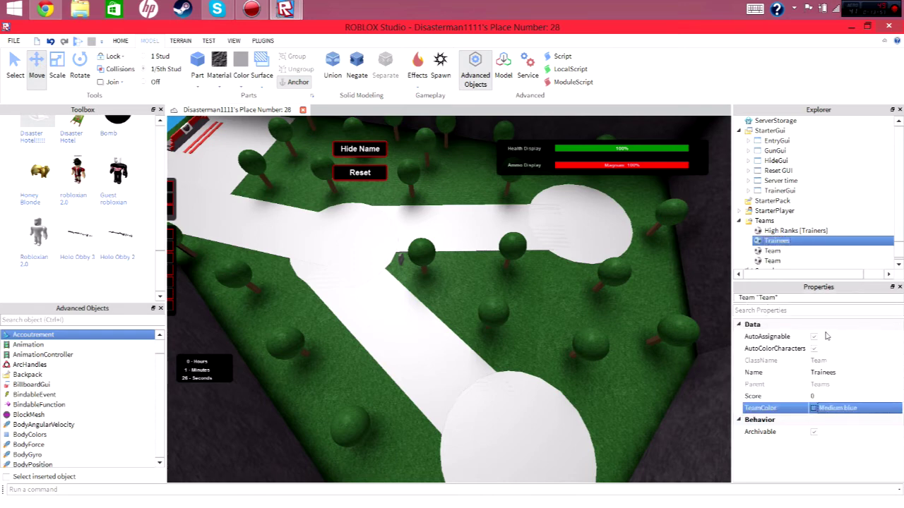
# Set Red Team's TeamColor to Bright red and Blue Team's to Bright blue
pyautogui.click(774, 251)
pyautogui.write('Red')
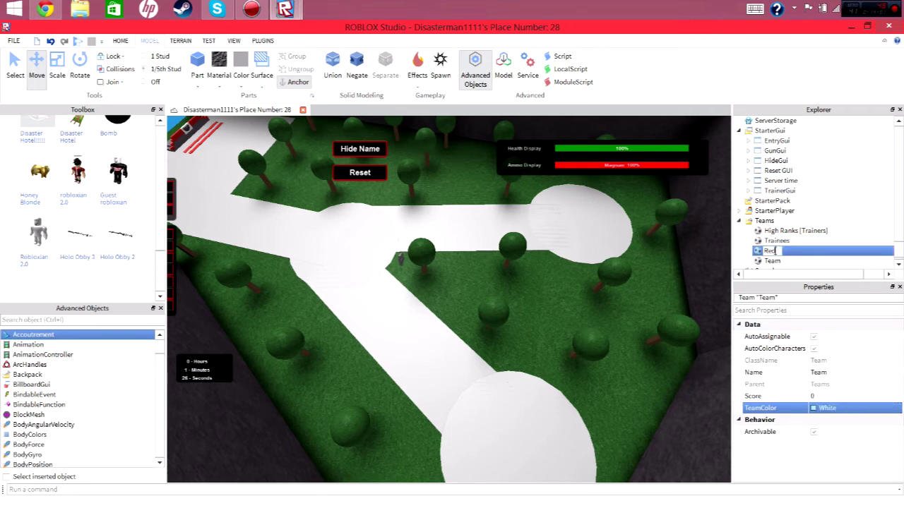
pyautogui.click(850, 413)
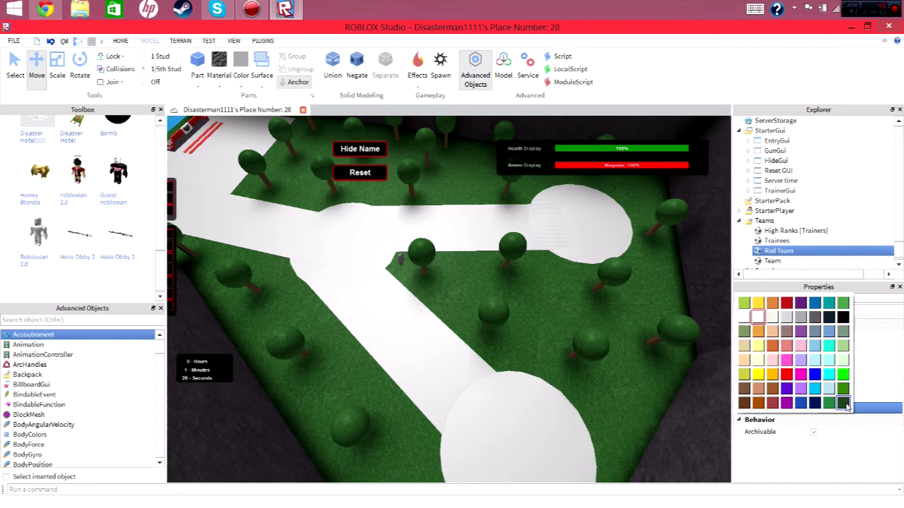
pyautogui.click(786, 302)
pyautogui.click(774, 261)
pyautogui.write('Blue')
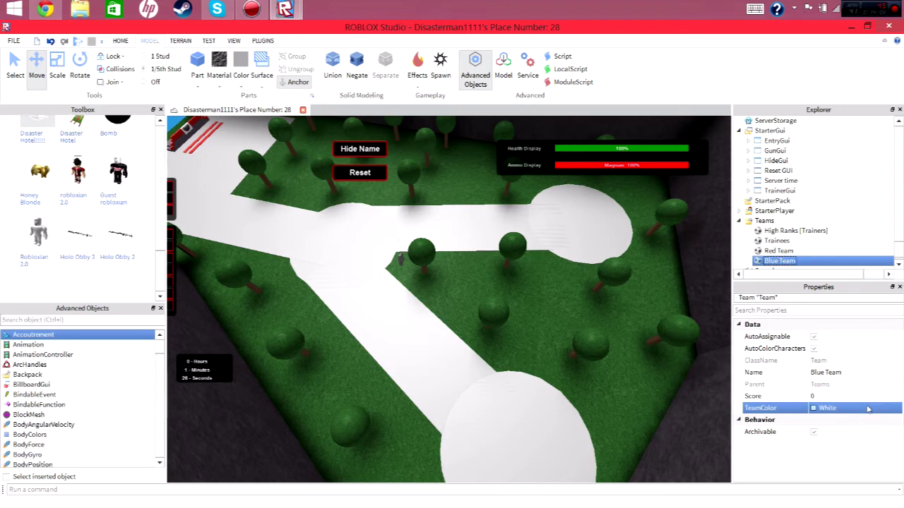
pyautogui.click(868, 409)
pyautogui.click(814, 306)
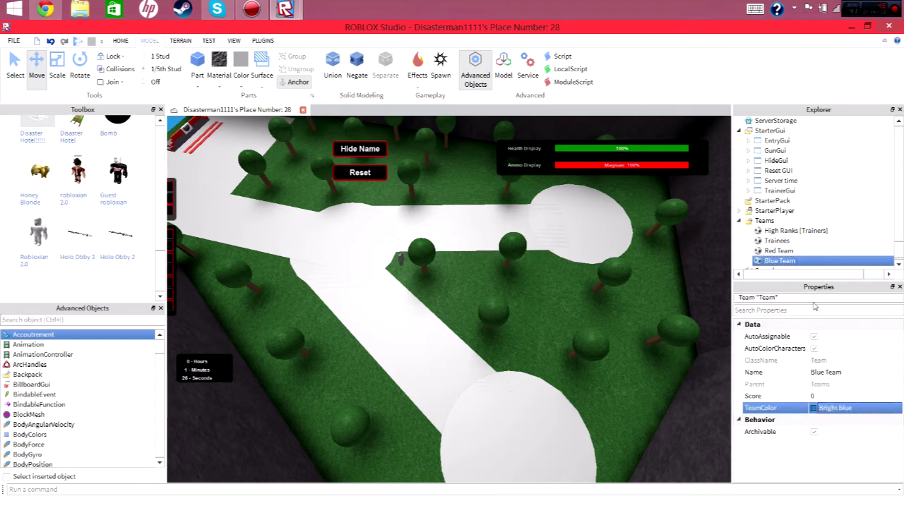
# Review Blue Team and Red Team settings, then start a new play test
pyautogui.click(815, 339)
pyautogui.click(783, 252)
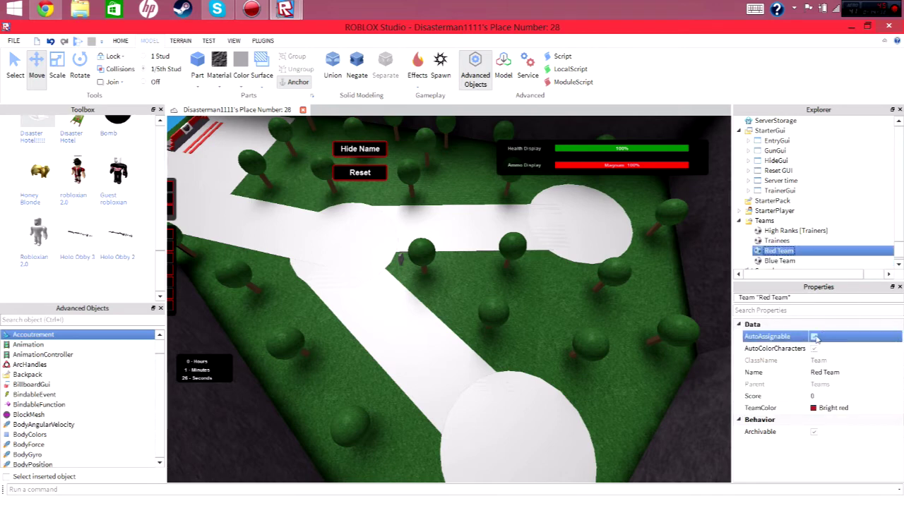
pyautogui.click(585, 269)
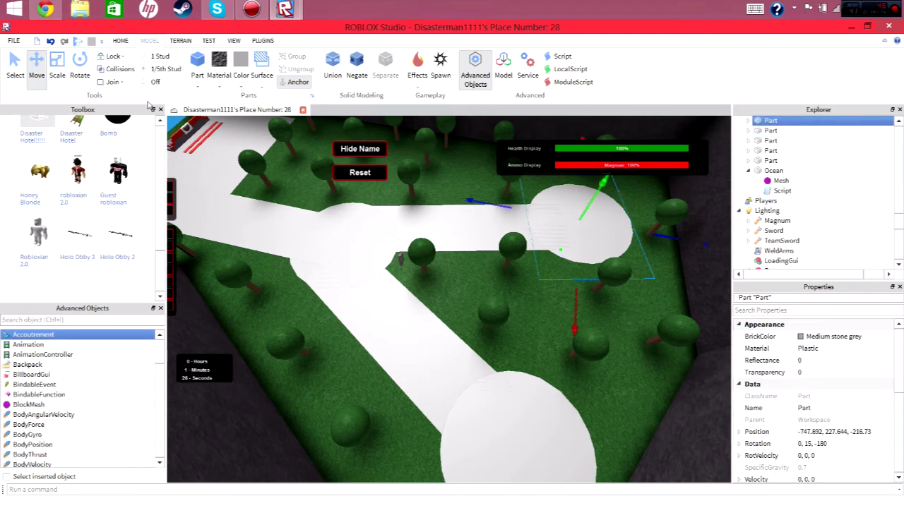
pyautogui.click(79, 42)
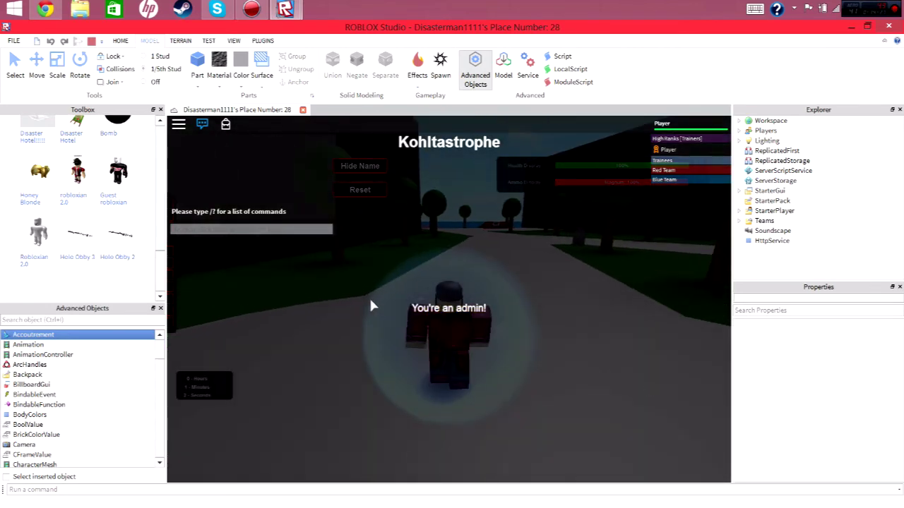
# Walk the character along the path toward the arena wall, tilting the camera overhead
pyautogui.press('w')
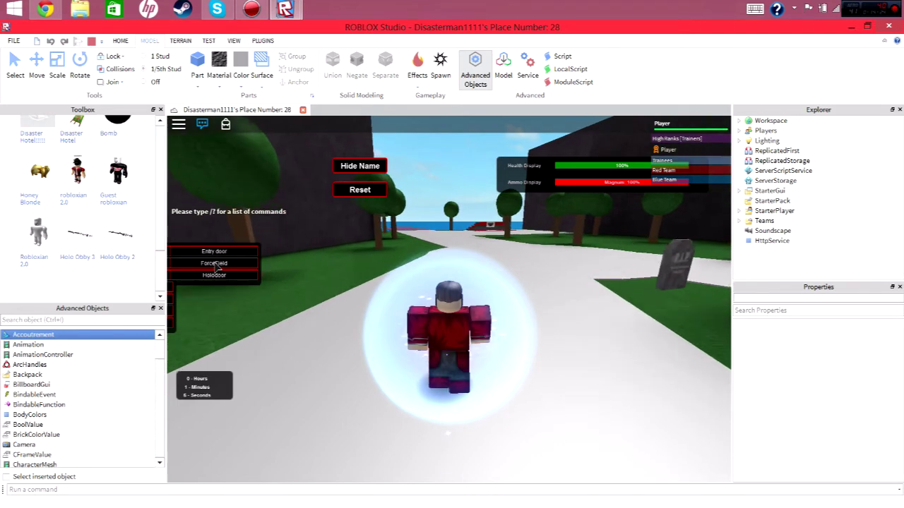
pyautogui.press('w')
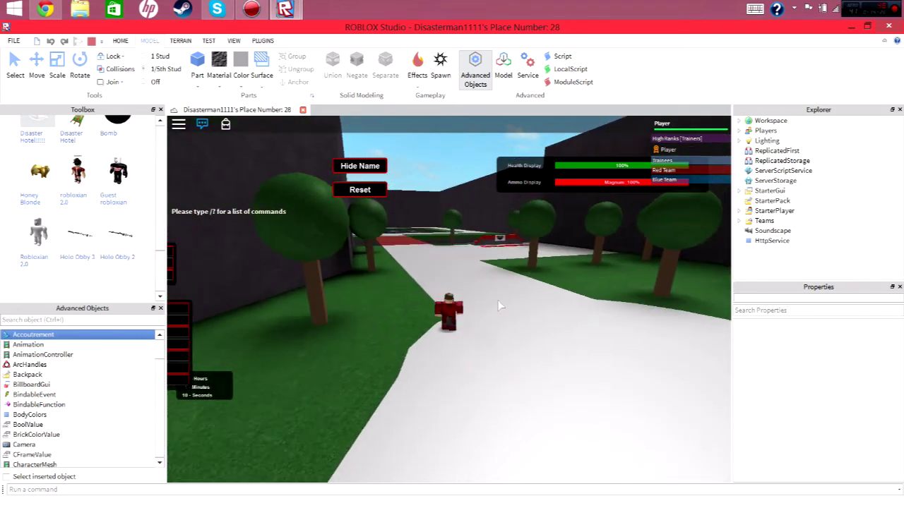
pyautogui.scroll(-10, 498, 300)
pyautogui.moveTo(496, 295); pyautogui.dragTo(471, 238, button='right')
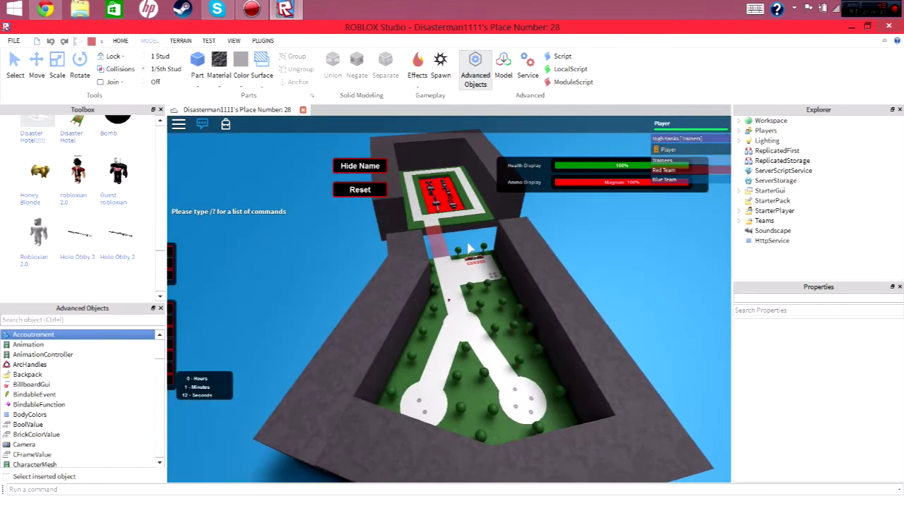
pyautogui.scroll(5, 471, 238)
pyautogui.scroll(-5, 471, 238)
pyautogui.scroll(5, 472, 244)
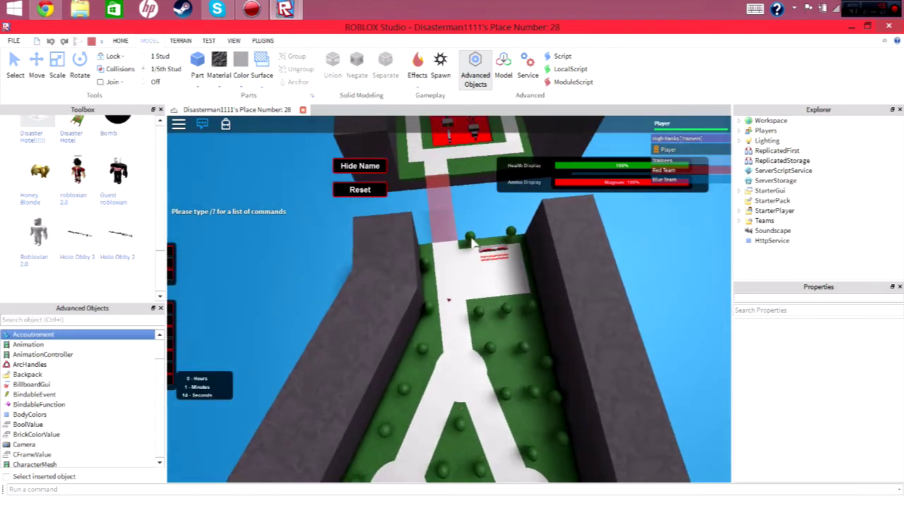
pyautogui.scroll(3, 472, 243)
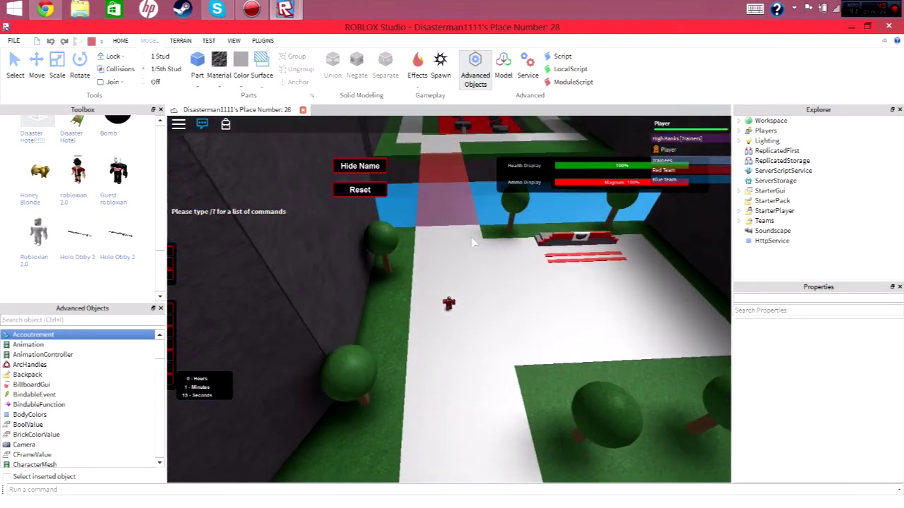
pyautogui.scroll(3, 471, 237)
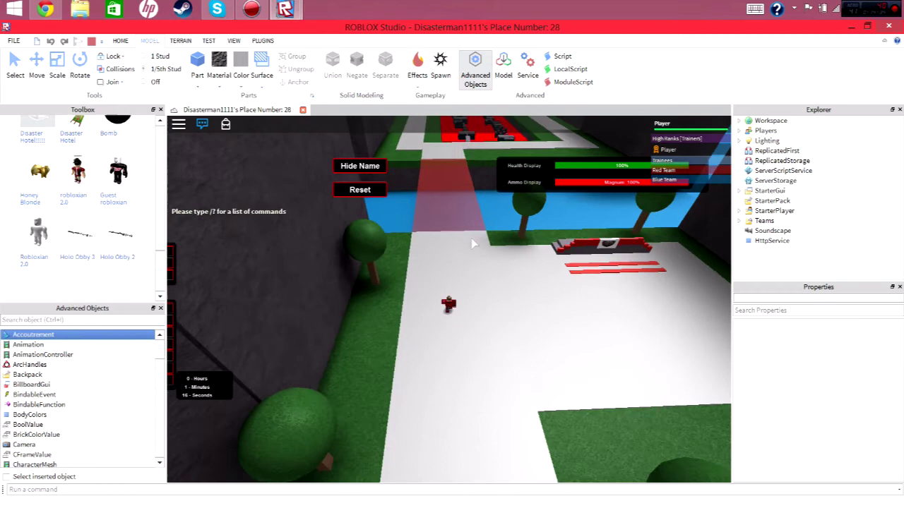
pyautogui.scroll(2, 471, 238)
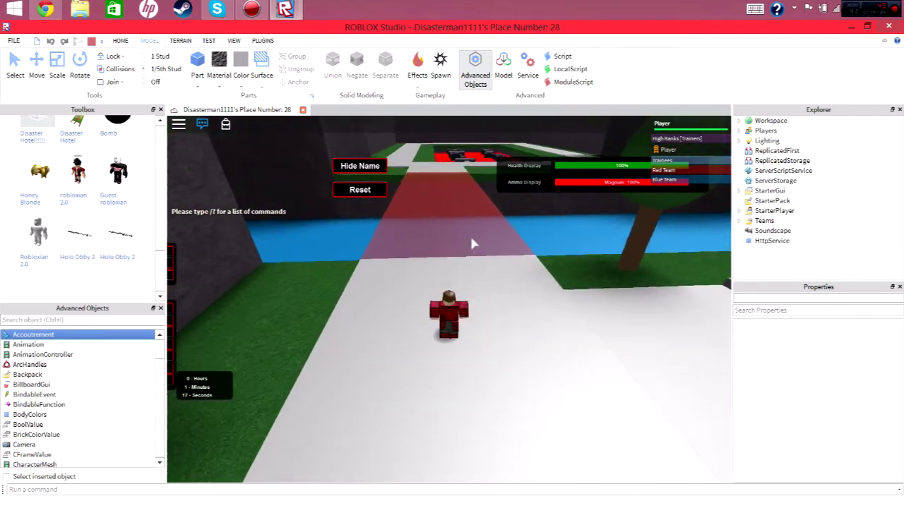
# Walk the character across the pink bridge onto the white path
pyautogui.press('w')
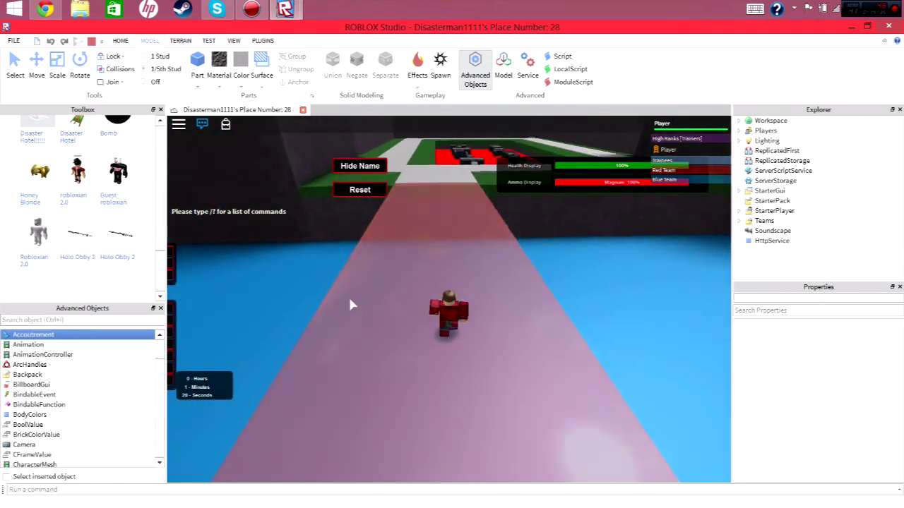
pyautogui.scroll(-2, 349, 295)
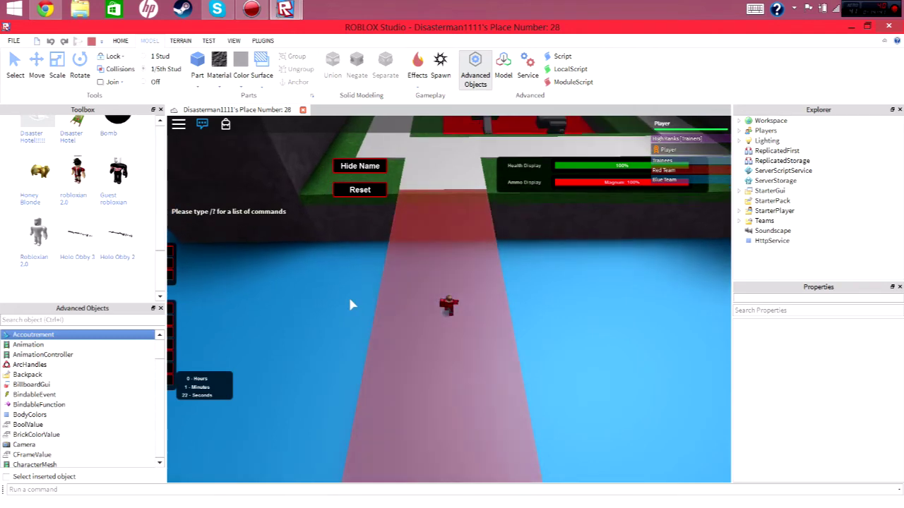
pyautogui.scroll(-2, 350, 300)
pyautogui.press('w')
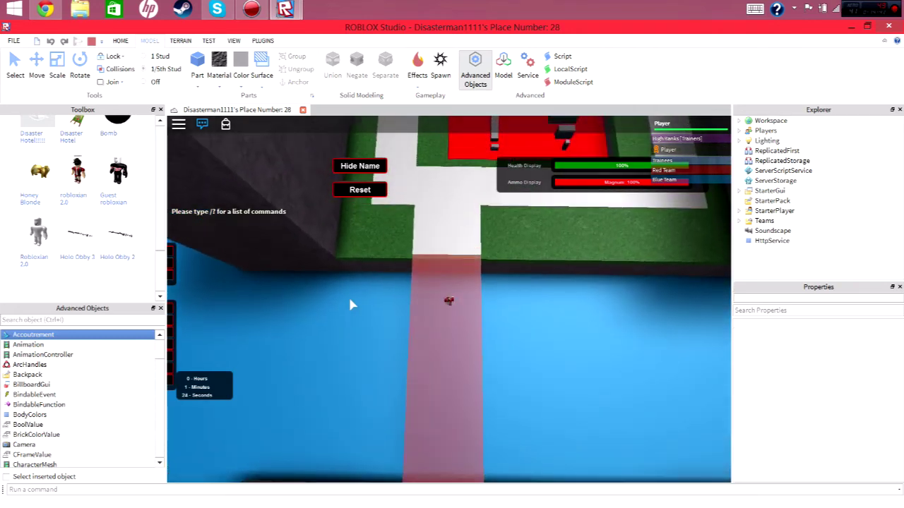
pyautogui.scroll(5, 349, 300)
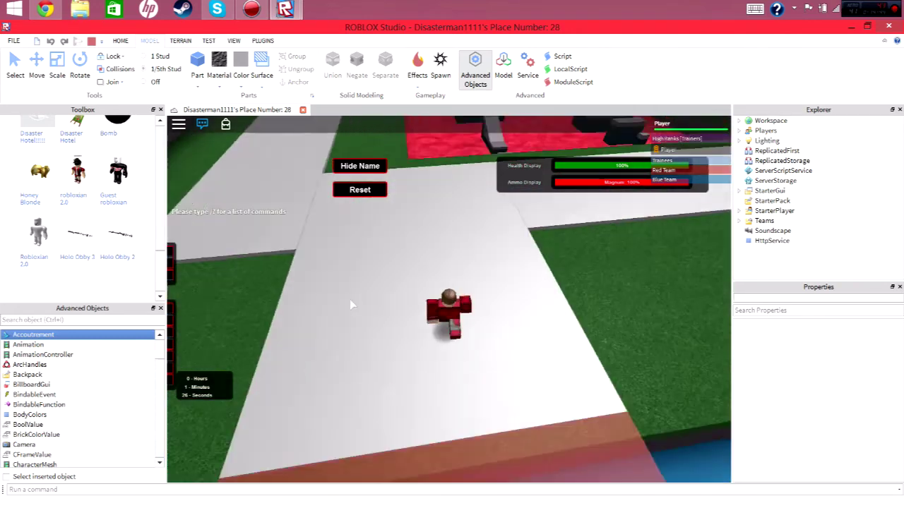
pyautogui.scroll(2, 349, 300)
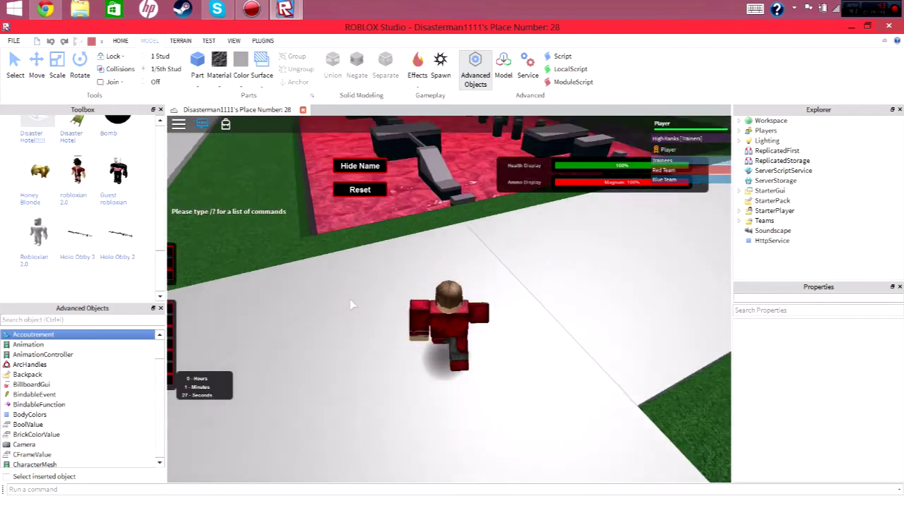
# Step onto the lava pit floor, jump back, and return to the path
pyautogui.press('w')
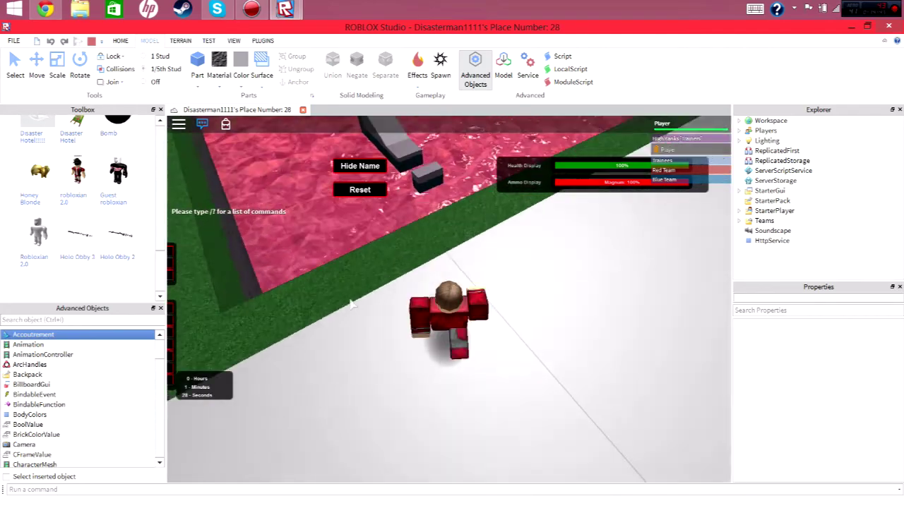
pyautogui.press('s')
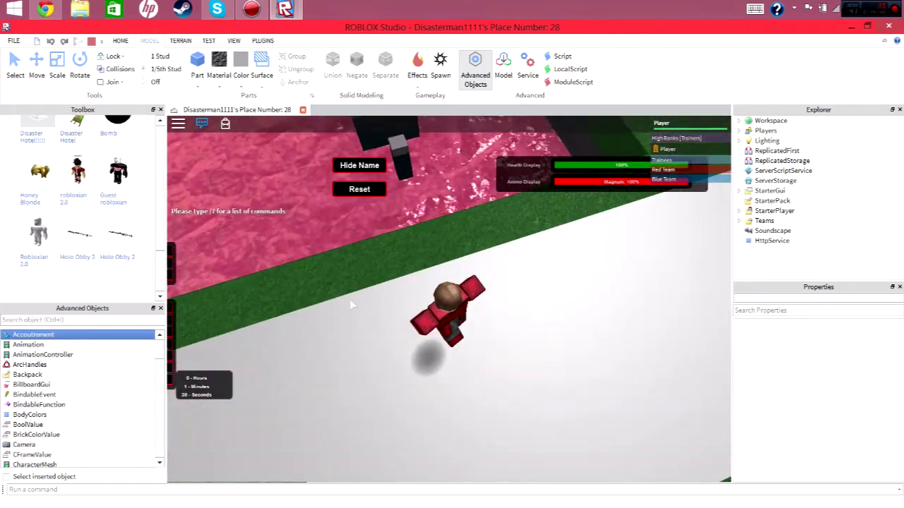
pyautogui.press('space')
pyautogui.press('w')
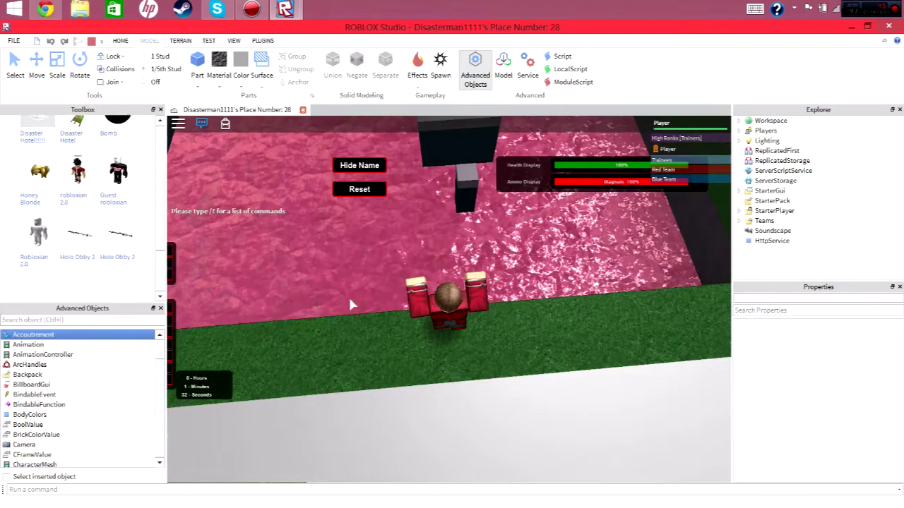
pyautogui.press('s')
pyautogui.press('w')
pyautogui.press('s')
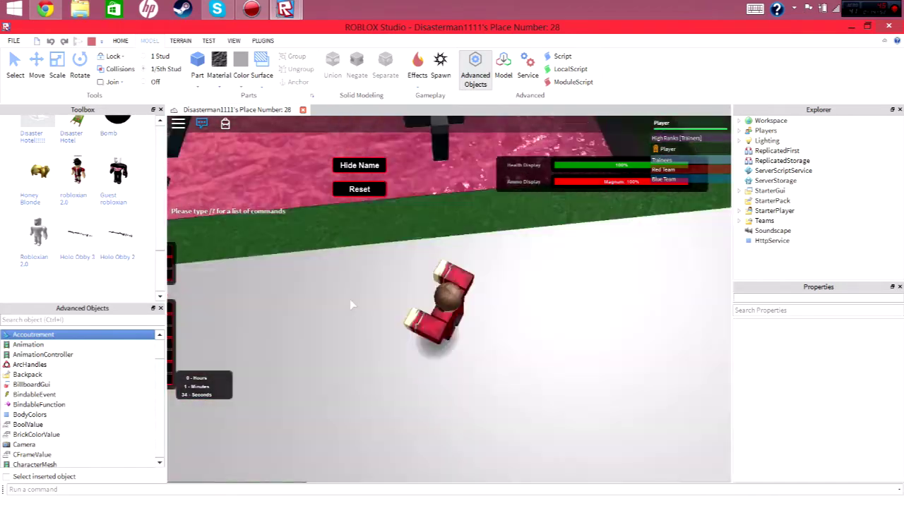
pyautogui.moveTo(350, 300); pyautogui.dragTo(329, 287, button='right')
pyautogui.scroll(-3, 330, 291)
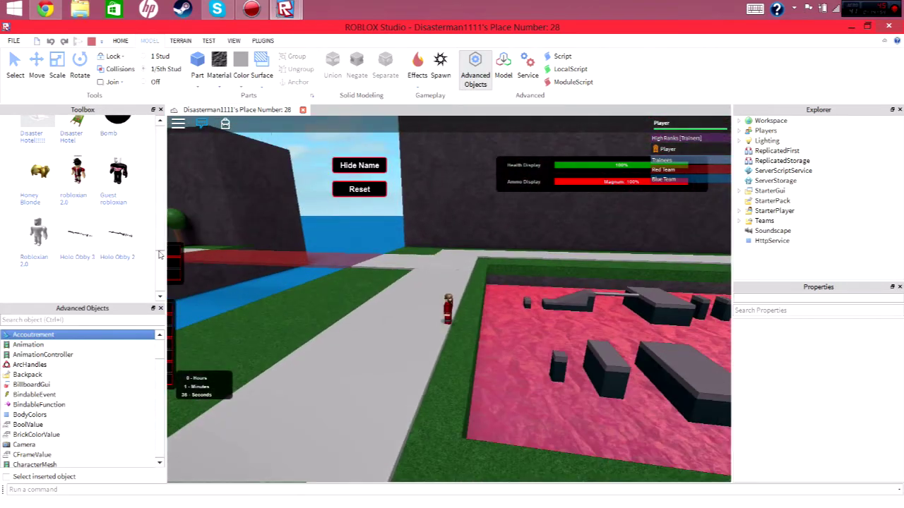
pyautogui.scroll(-2, 384, 299)
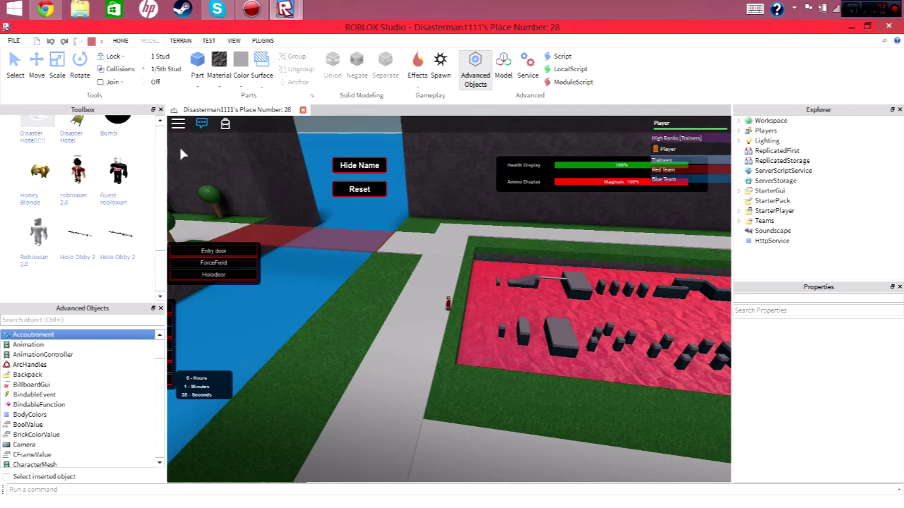
# Stop the island play test from the quick-access toolbar
pyautogui.click(90, 41)
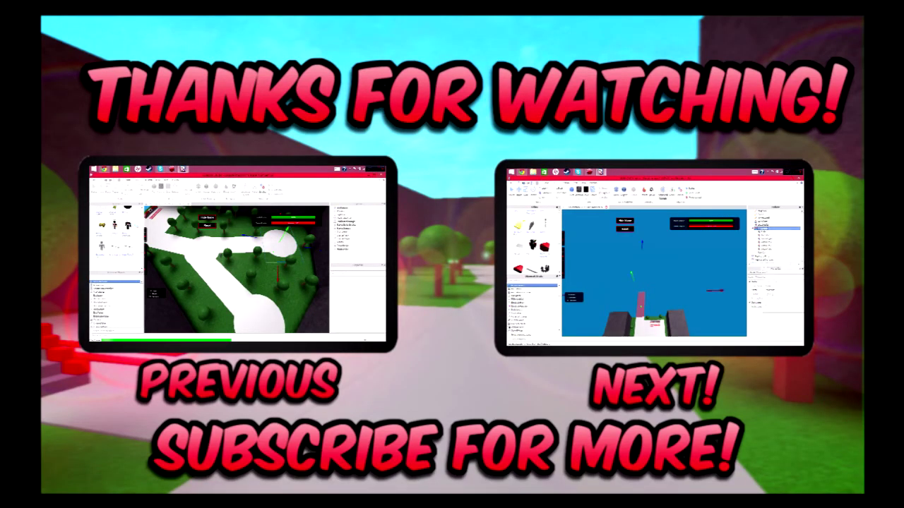